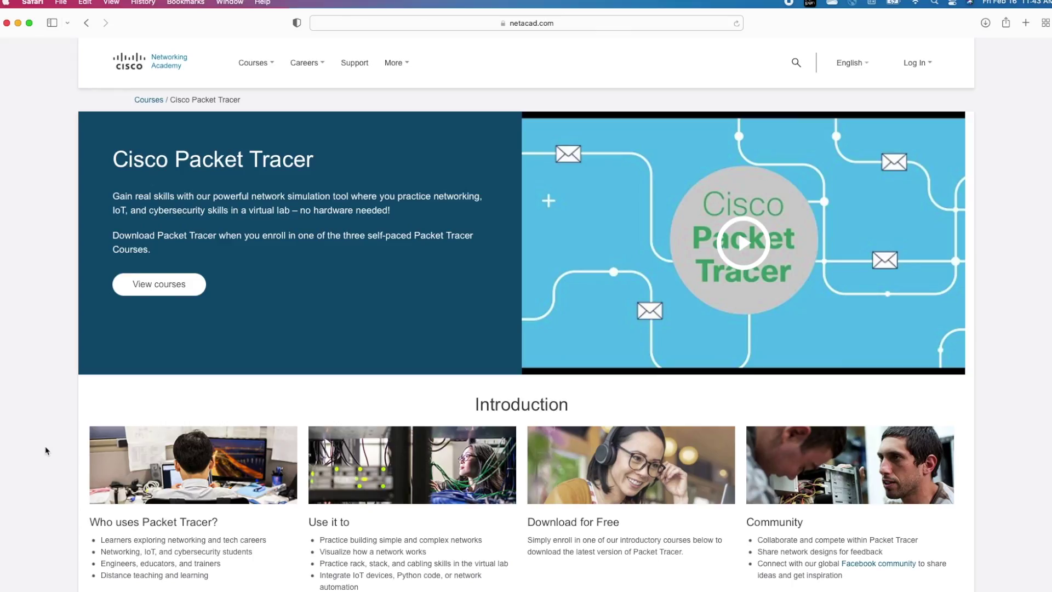
# Step: Scroll down to the Packet Tracer course cards and bring up a fresh R1 console prompt
pyautogui.scroll(-15, 46, 450)
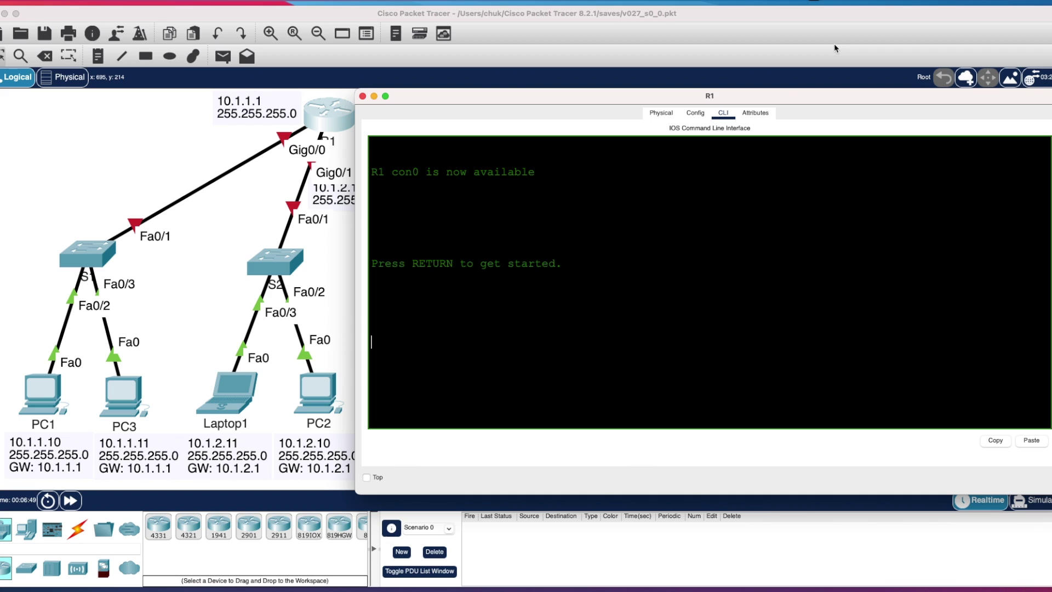
pyautogui.press('Return')
# Step: Give R1's Gig0/0 the address 10.1.1.1 255.255.255.0, enable it and check its status
pyautogui.write('en')
pyautogui.press('Return')
pyautogui.write('conf')
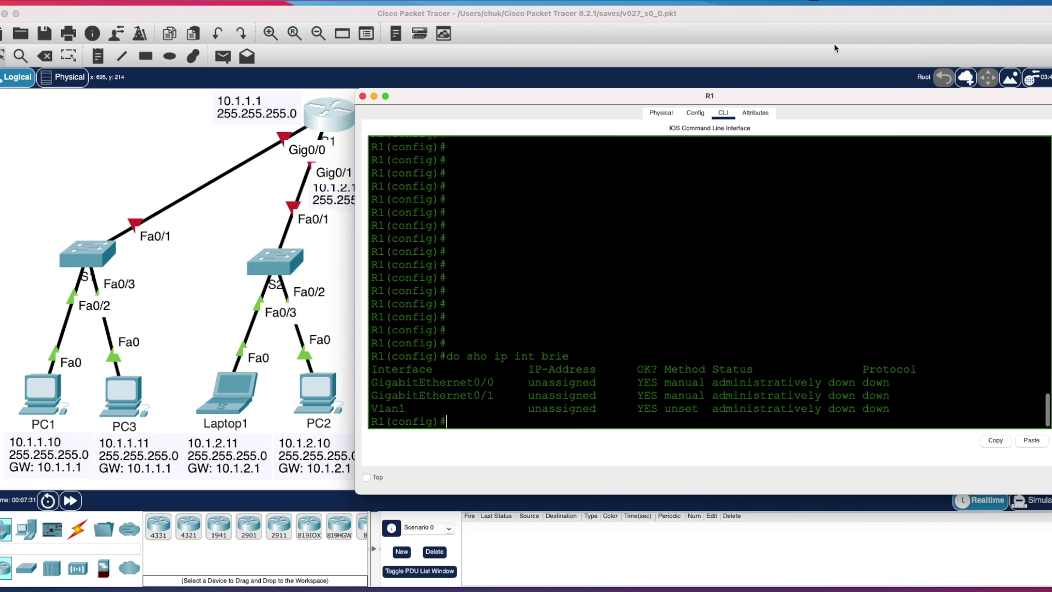
pyautogui.press('Return')
pyautogui.press('Return')
pyautogui.write('int g0/0')
pyautogui.press('Return')
pyautogui.write('ip add 10.1.1.1 25')
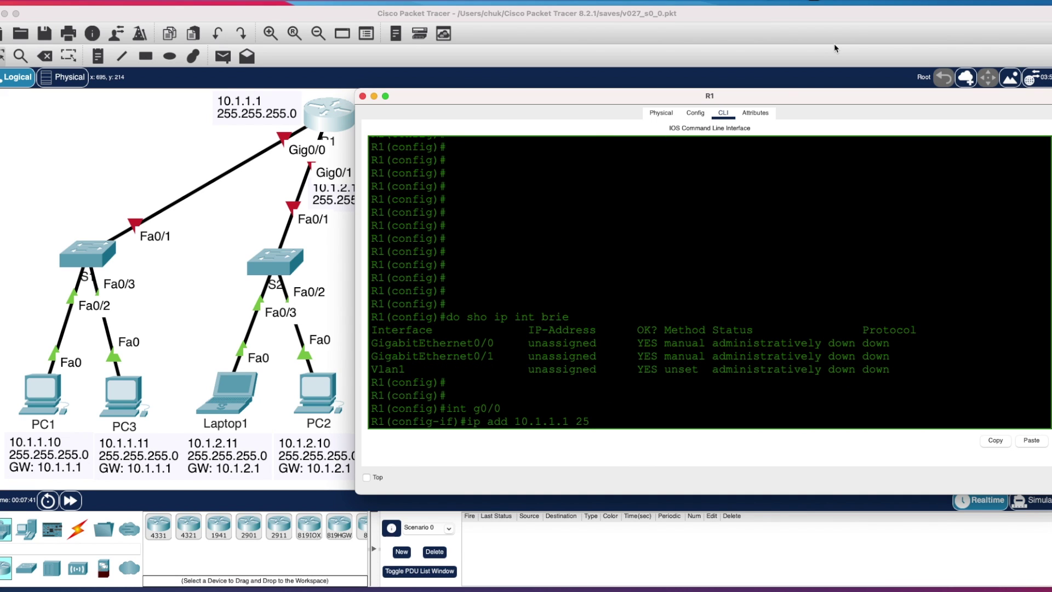
pyautogui.write('5.255.255.0')
pyautogui.press('Return')
pyautogui.write('no shut')
pyautogui.press('Return')
pyautogui.write('do sho ip int brie')
pyautogui.press('Return')
pyautogui.press('Return')
# Step: Give R1's Gig0/1 the address 10.1.2.1 255.255.255.0 and enable it with no shut
pyautogui.write('int g0/1')
pyautogui.press('Return')
pyautogui.write('ip add 10.1.2.1 255.255.255.0')
pyautogui.press('Return')
pyautogui.write('no shut')
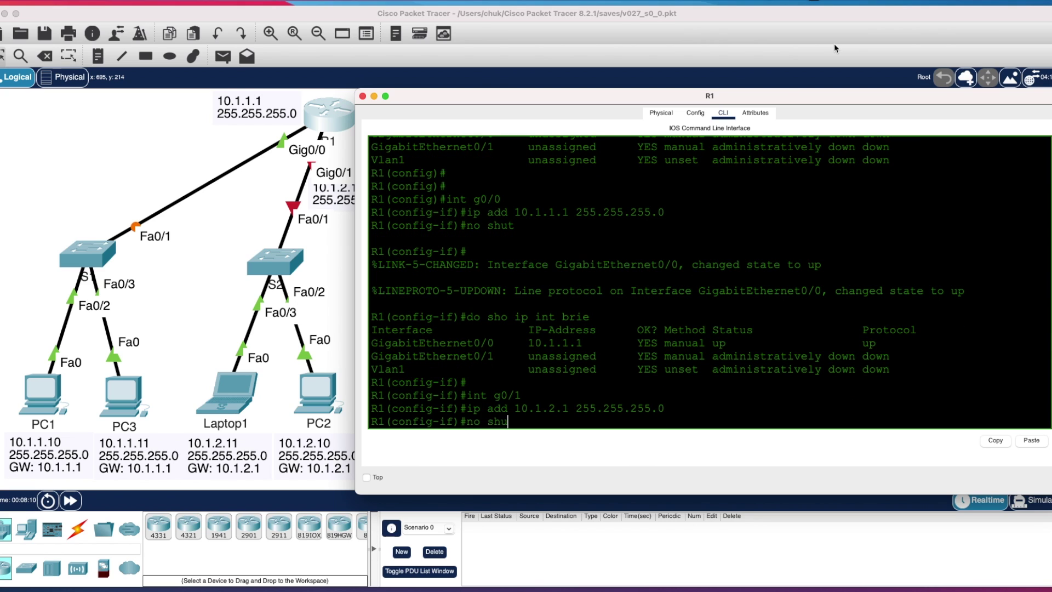
pyautogui.press('Return')
# Step: Verify with show ip int brief and show ip route, then run the 'cisco packet tracer' search
pyautogui.press('Return')
pyautogui.write('do sho ip int brie')
pyautogui.press('Return')
pyautogui.press('Return')
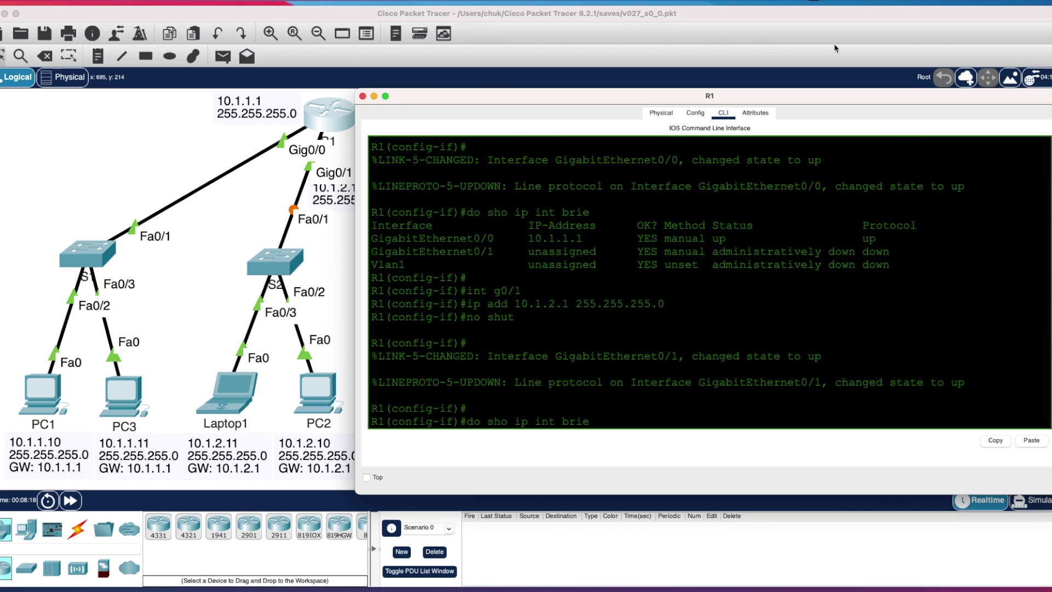
pyautogui.write('end')
pyautogui.press('Return')
pyautogui.write('sho ip route')
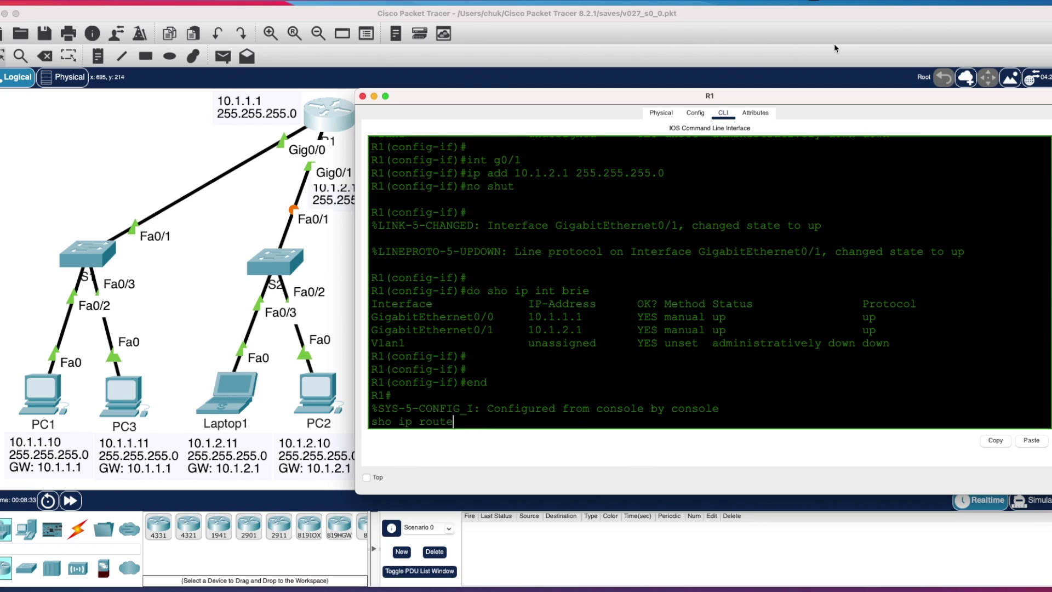
pyautogui.press('Return')
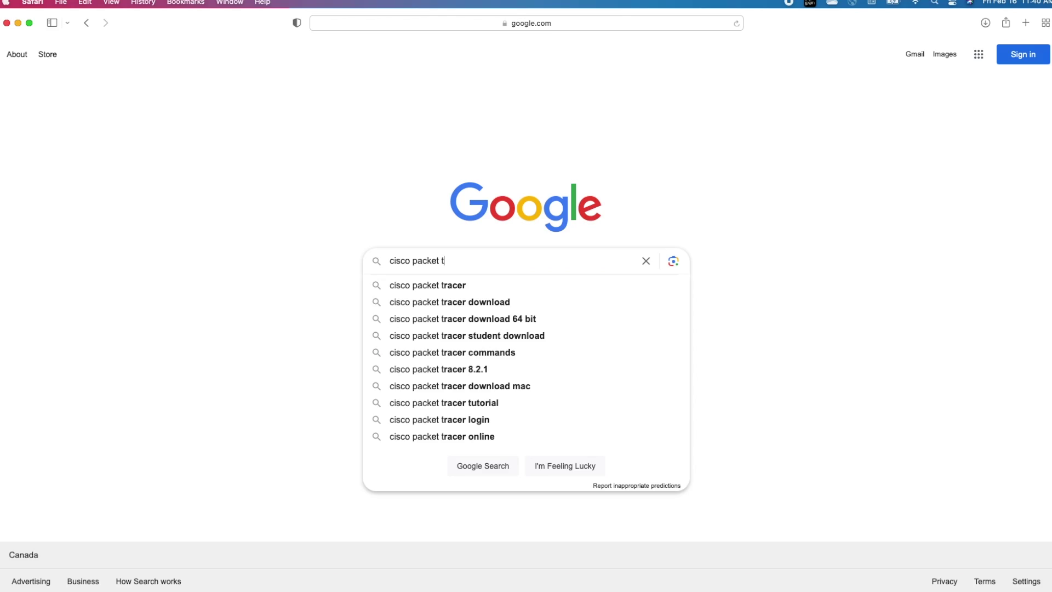
pyautogui.write('racer')
pyautogui.press('Return')
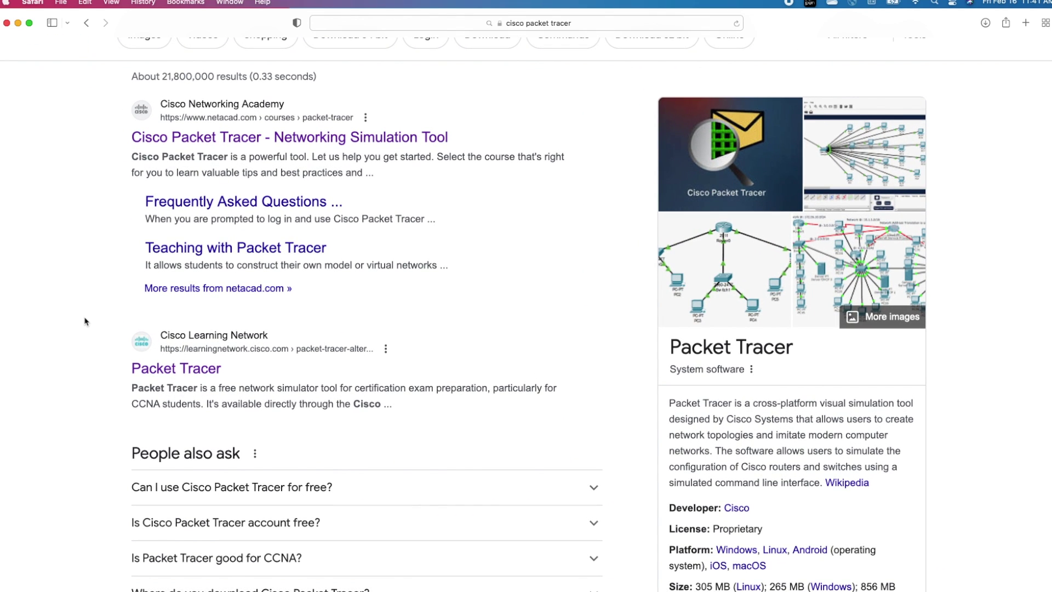
# Step: Open the 'Cisco Packet Tracer - Networking Simulation Tool' netacad.com search result
pyautogui.scroll(2, 85, 321)
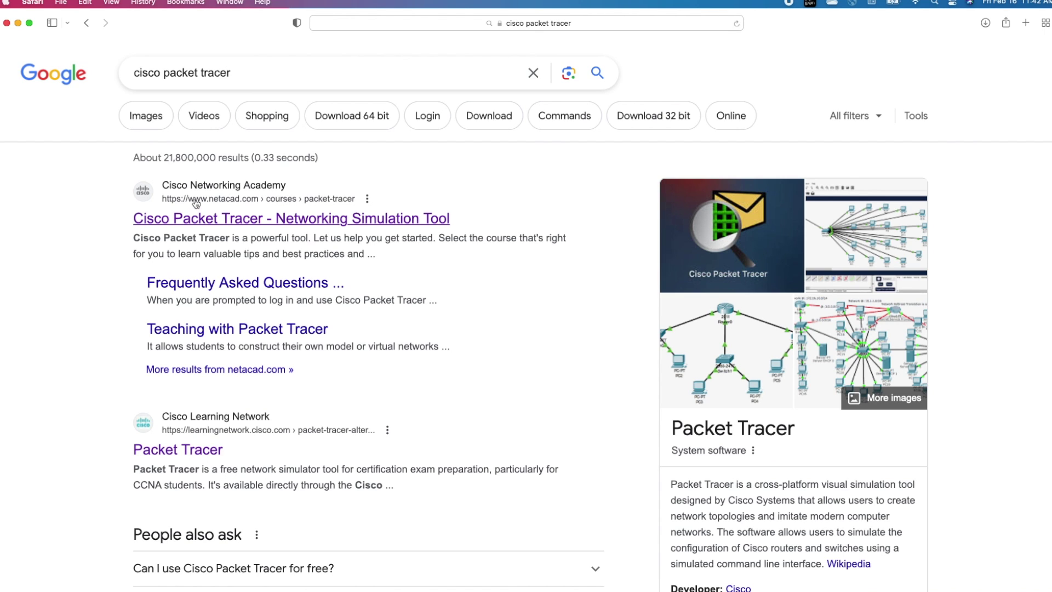
pyautogui.click(196, 202)
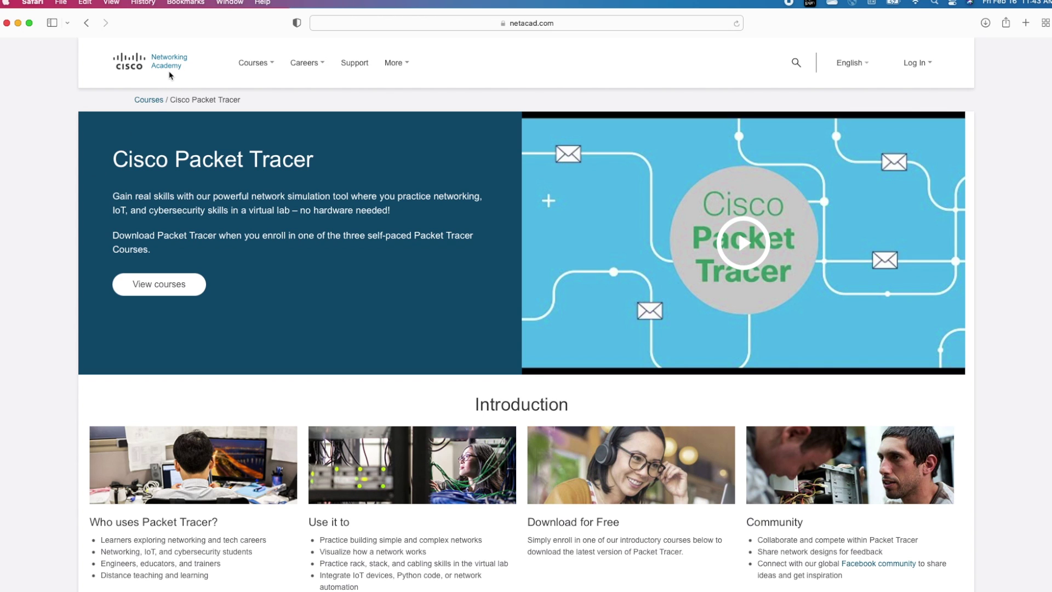
# Step: Open the Getting Started with Cisco Packet Tracer course through its View course card and the Skills For All redirect
pyautogui.scroll(-10, 44, 451)
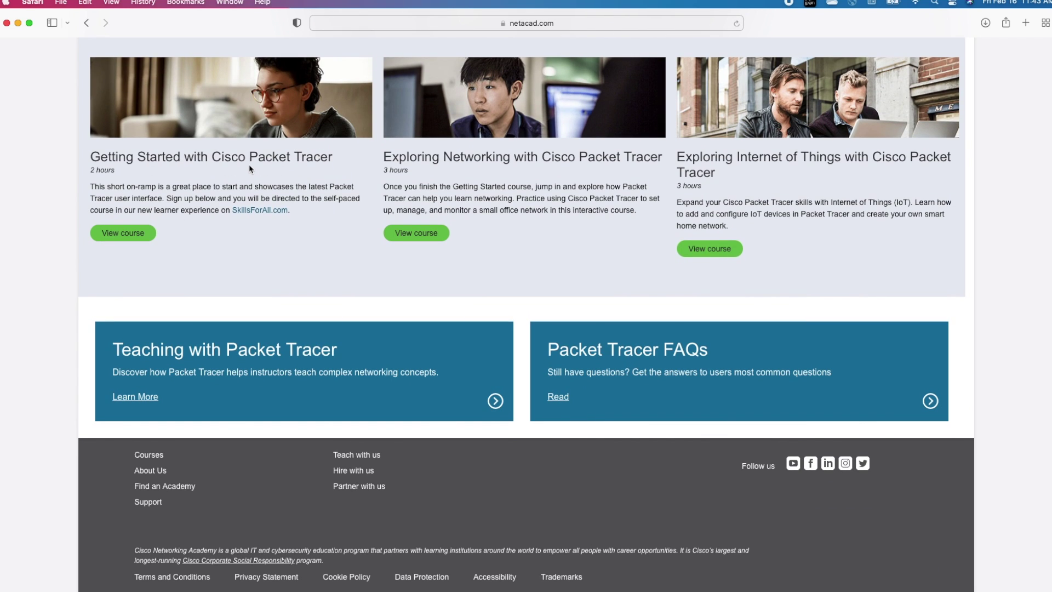
pyautogui.click(126, 237)
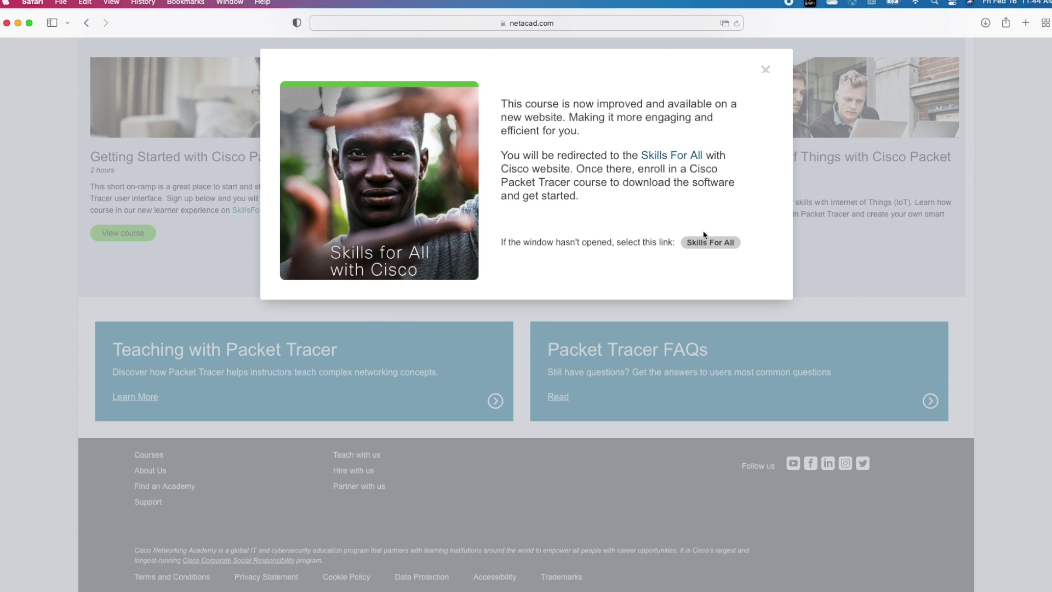
pyautogui.click(711, 242)
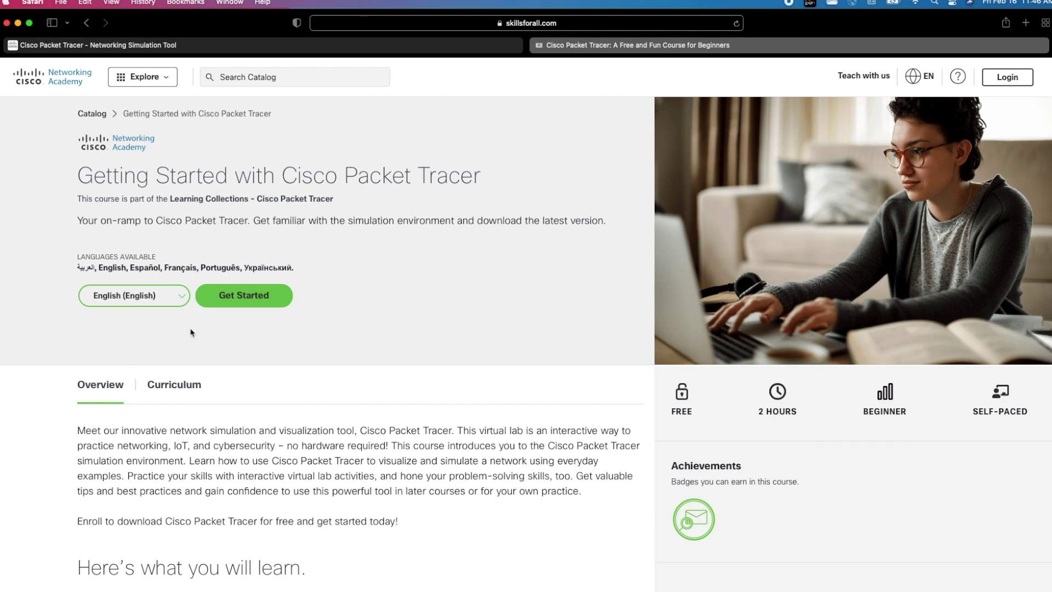
# Step: Keep English (English) as the course language and start enrolling with Get Started
pyautogui.click(182, 299)
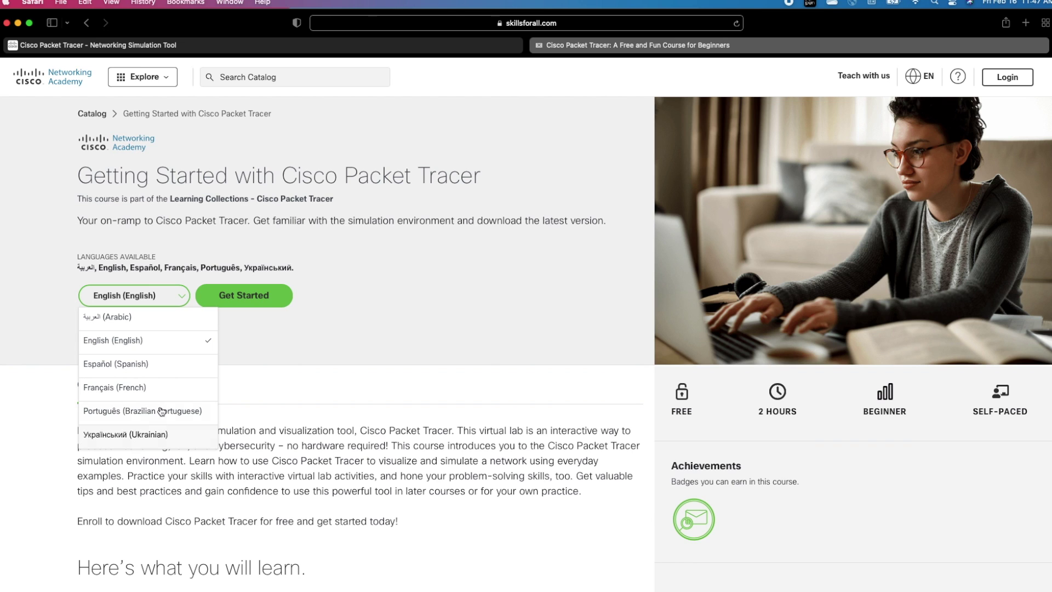
pyautogui.click(248, 348)
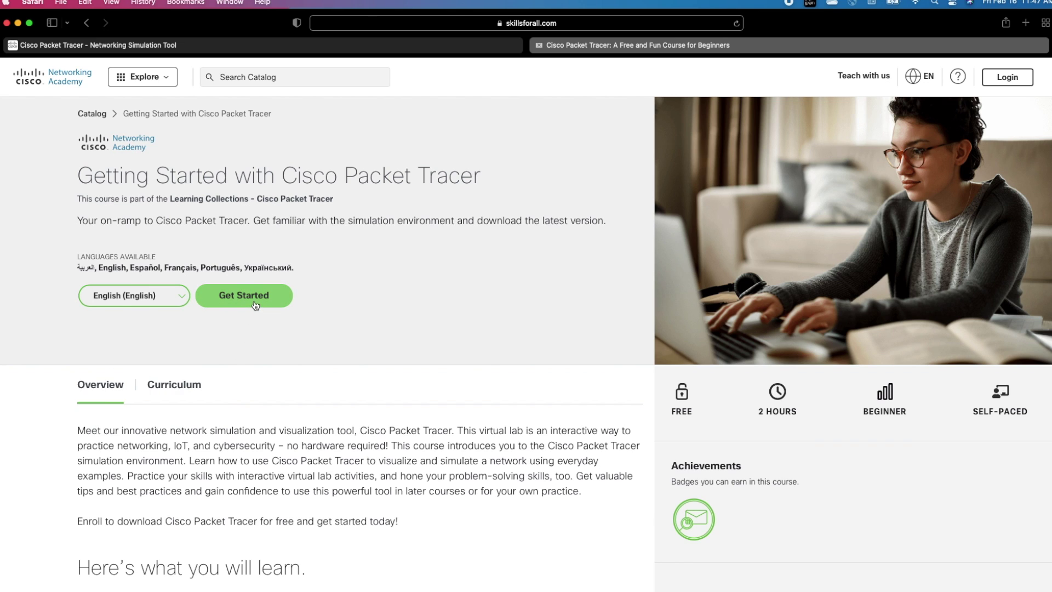
pyautogui.click(254, 303)
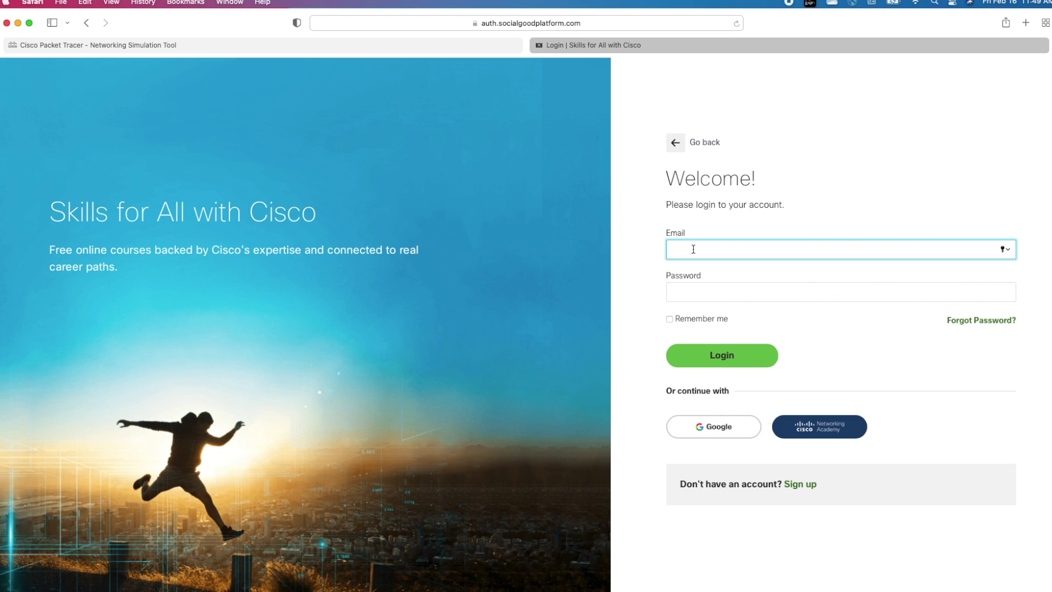
# Step: Move to the login password field, then switch to the Sign up form
pyautogui.click(682, 292)
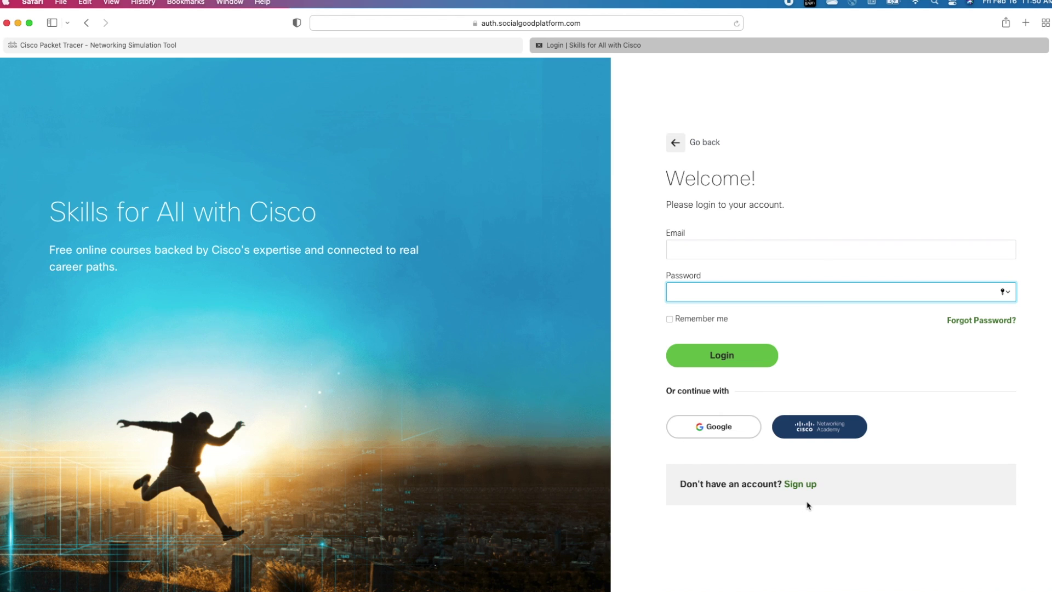
pyautogui.click(803, 486)
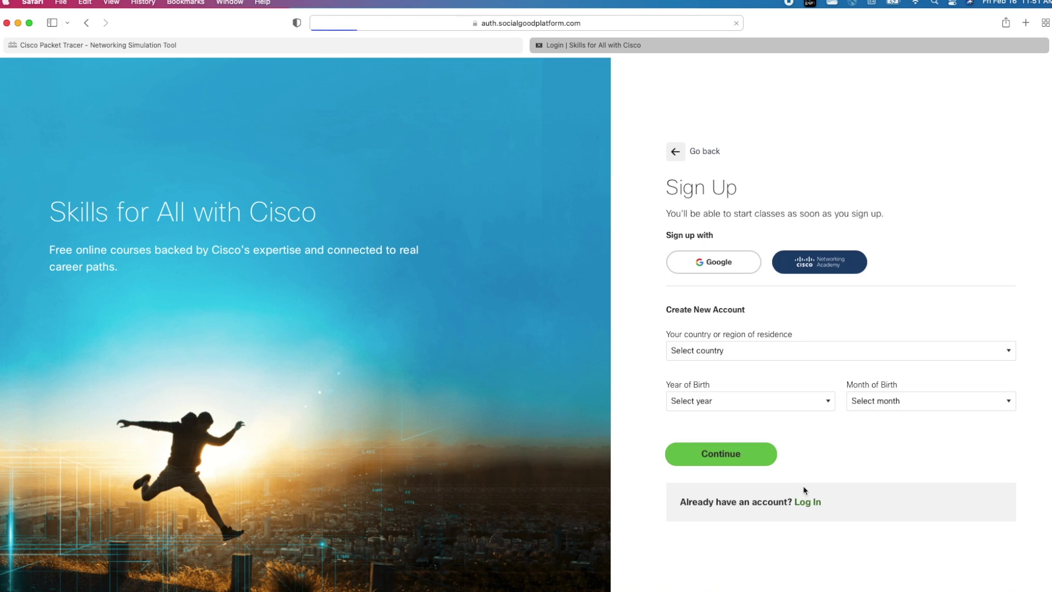
# Step: Choose Canada as the country, pick a birth year and month, and continue
pyautogui.click(882, 351)
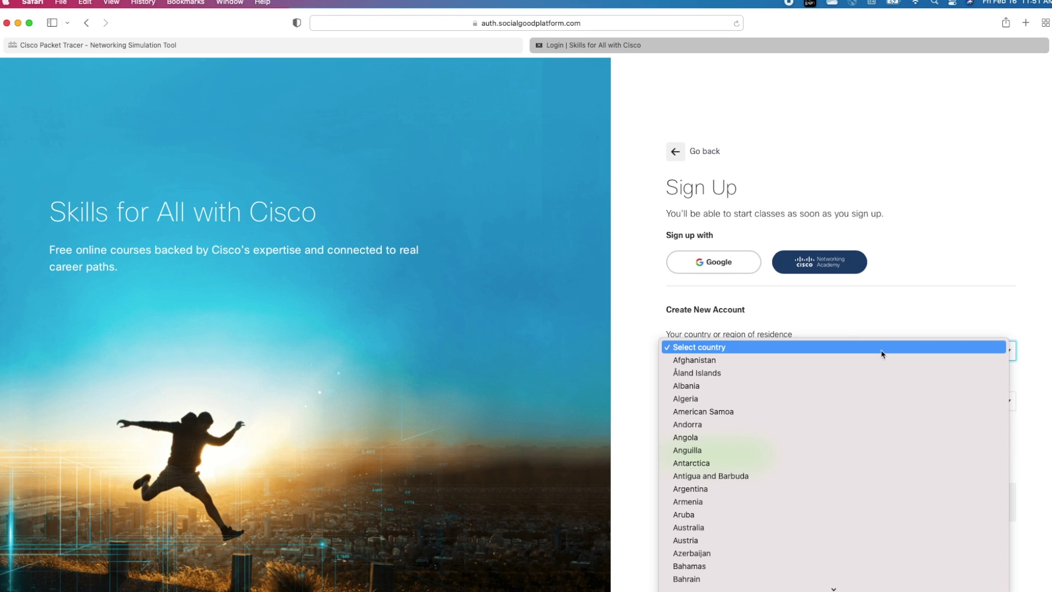
pyautogui.write('canada')
pyautogui.press('Return')
pyautogui.click(783, 400)
pyautogui.scroll(-10, 786, 467)
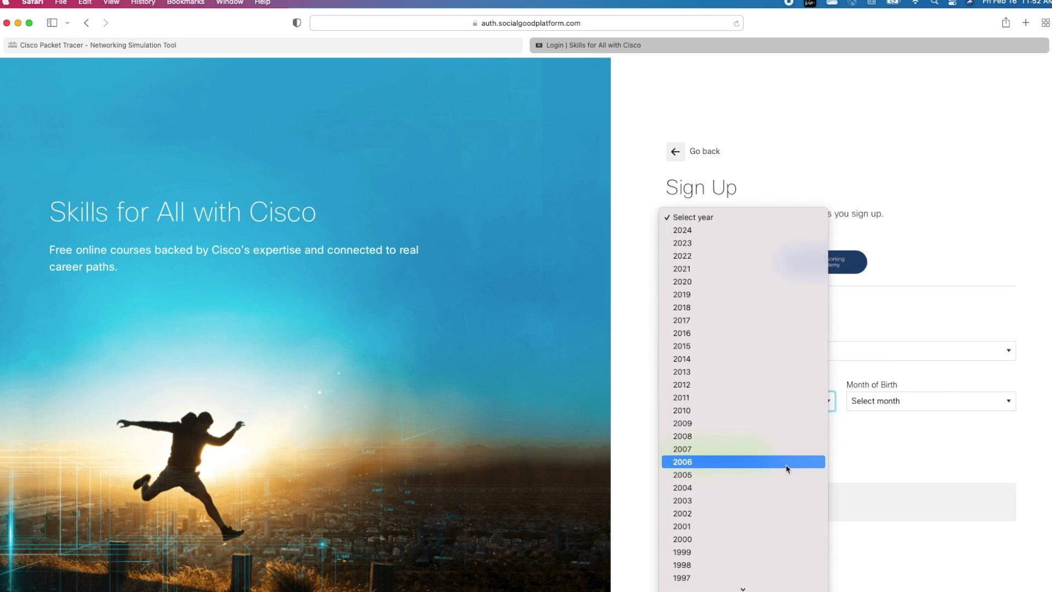
pyautogui.click(786, 467)
pyautogui.click(922, 401)
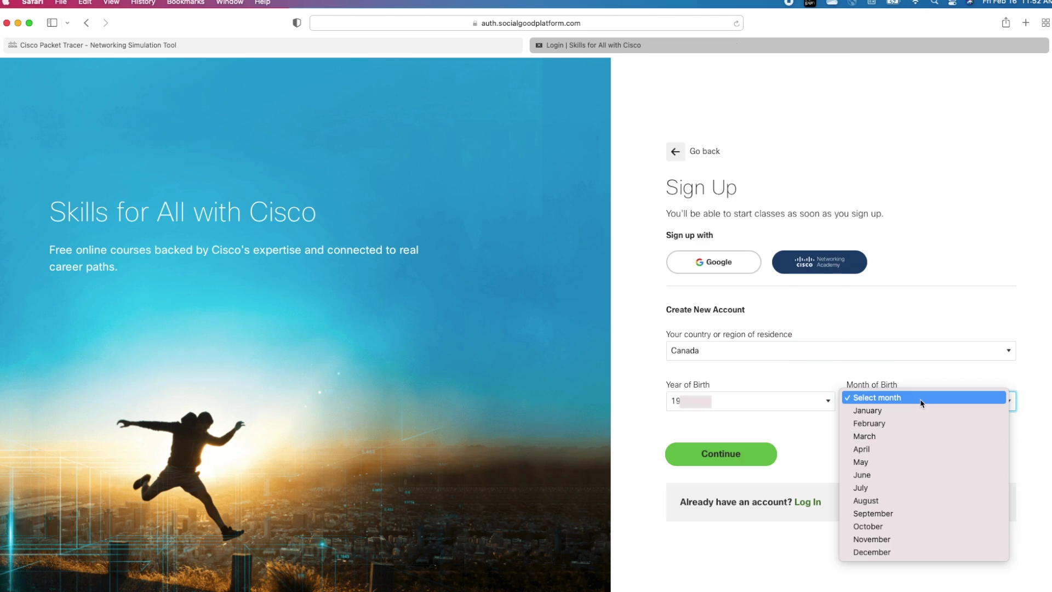
pyautogui.click(913, 475)
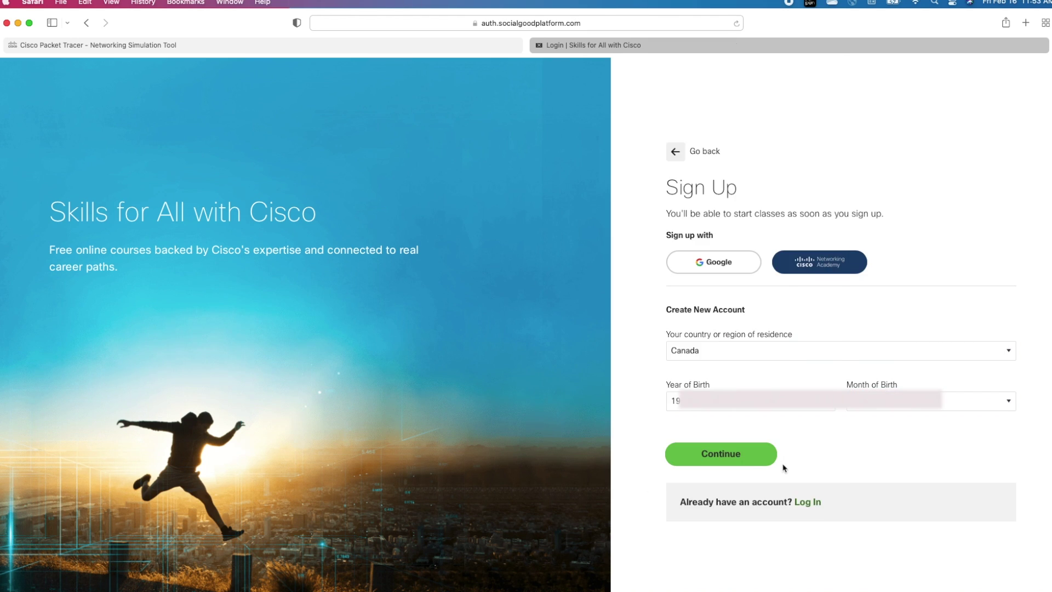
pyautogui.click(720, 459)
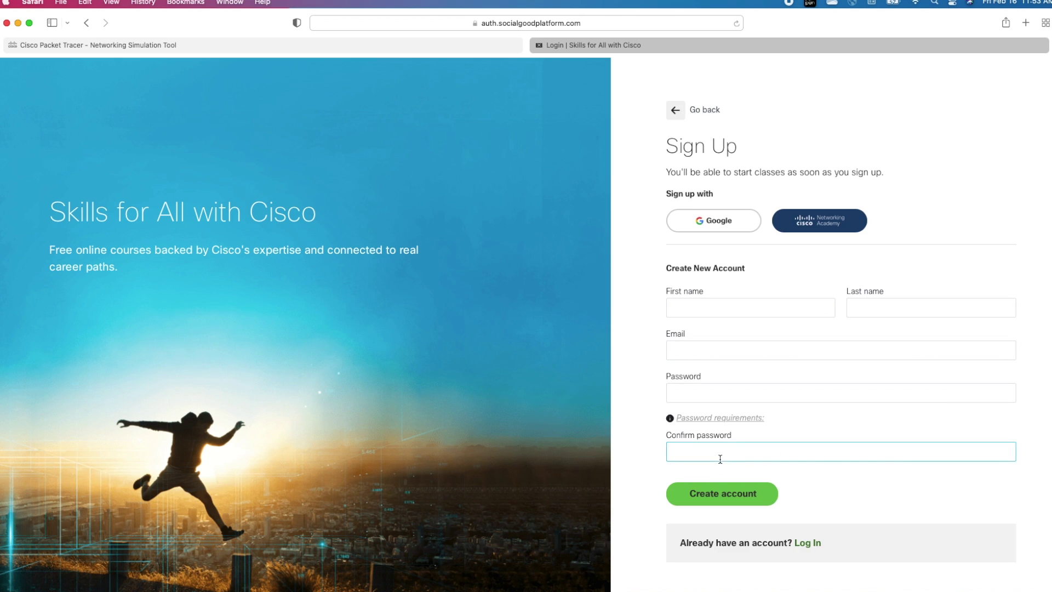
# Step: Enter the account holder's first and last name, e-mail address and the pasted password
pyautogui.click(723, 314)
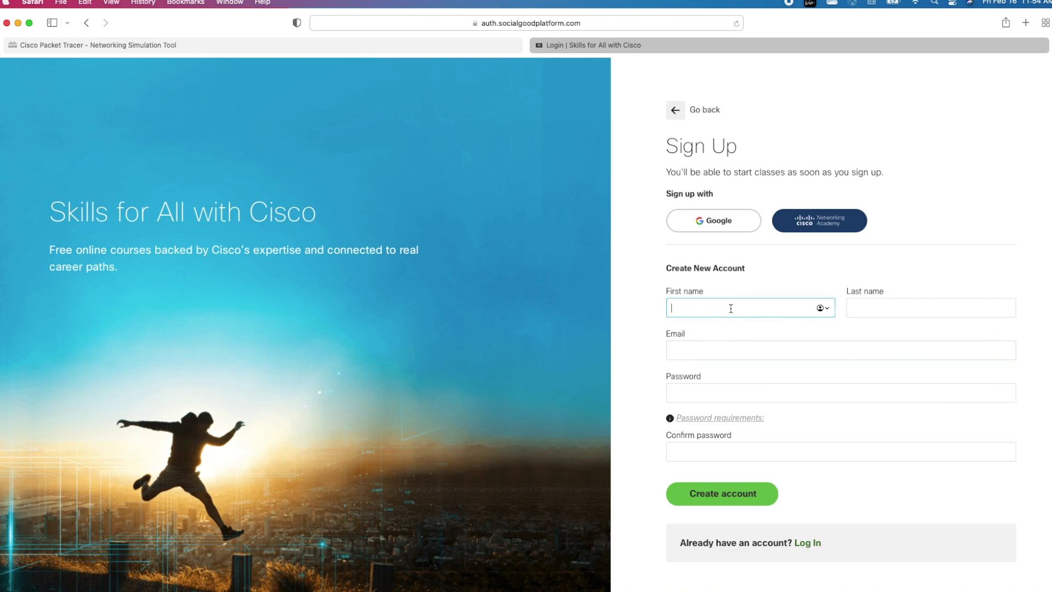
pyautogui.press('Tab')
pyautogui.press('Tab')
pyautogui.press('Tab')
pyautogui.press('super+v')
pyautogui.press('Tab')
pyautogui.press('super+v')
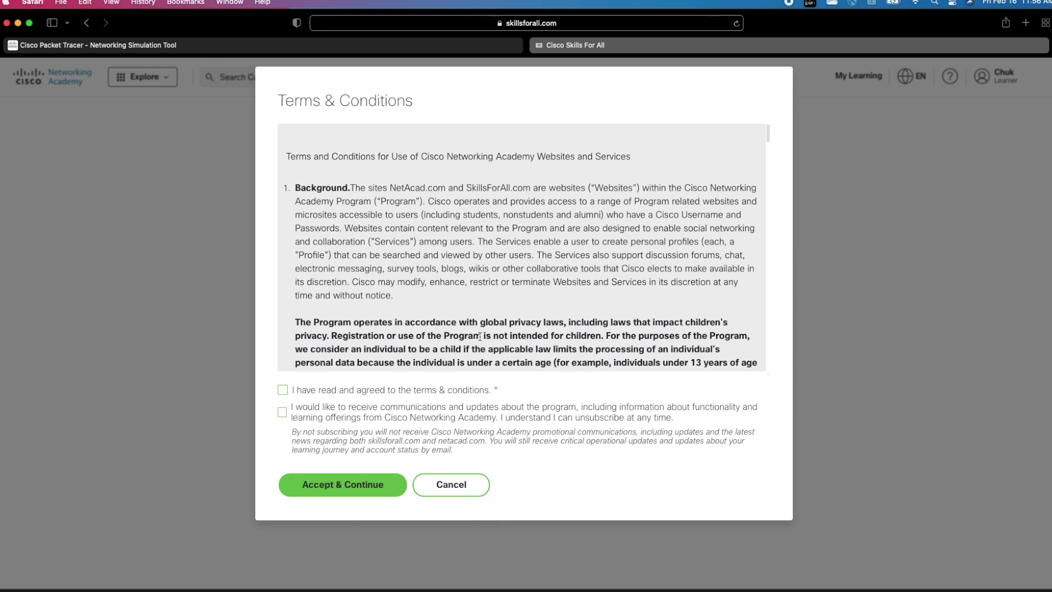
pyautogui.scroll(-20, 480, 336)
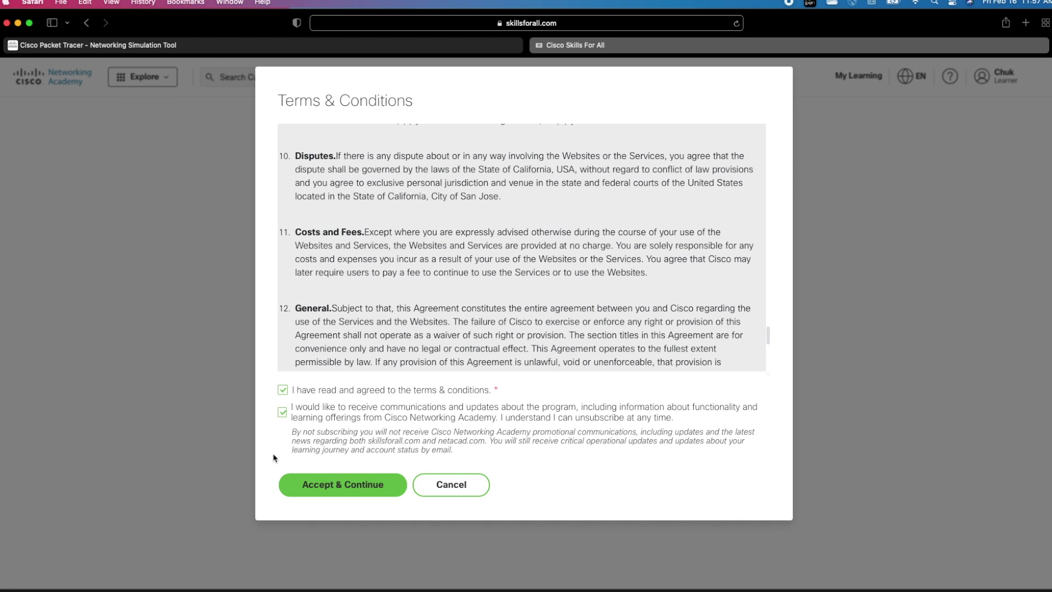
# Step: Accept the terms, scroll to 1.0.3 Download Cisco Packet Tracer and open the lab-downloads link
pyautogui.click(319, 488)
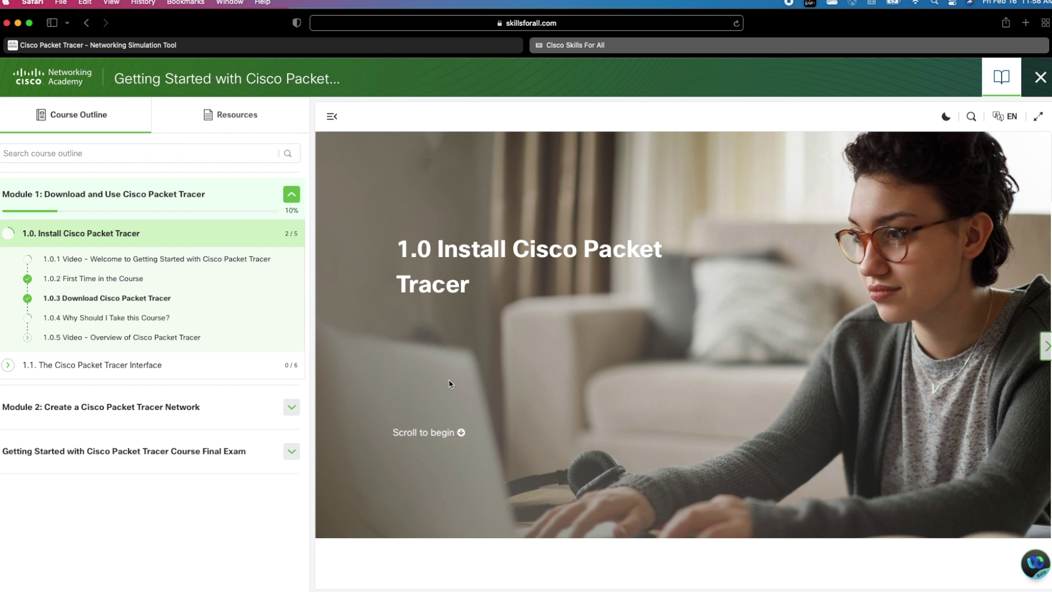
pyautogui.scroll(-15, 450, 384)
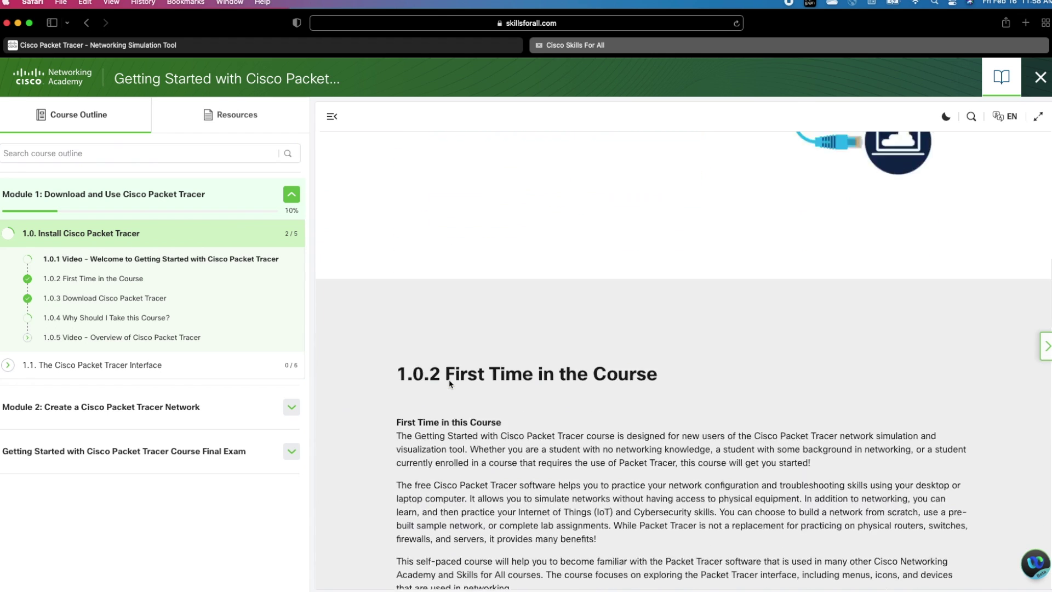
pyautogui.scroll(-5, 449, 383)
pyautogui.moveTo(445, 282); pyautogui.dragTo(724, 288)
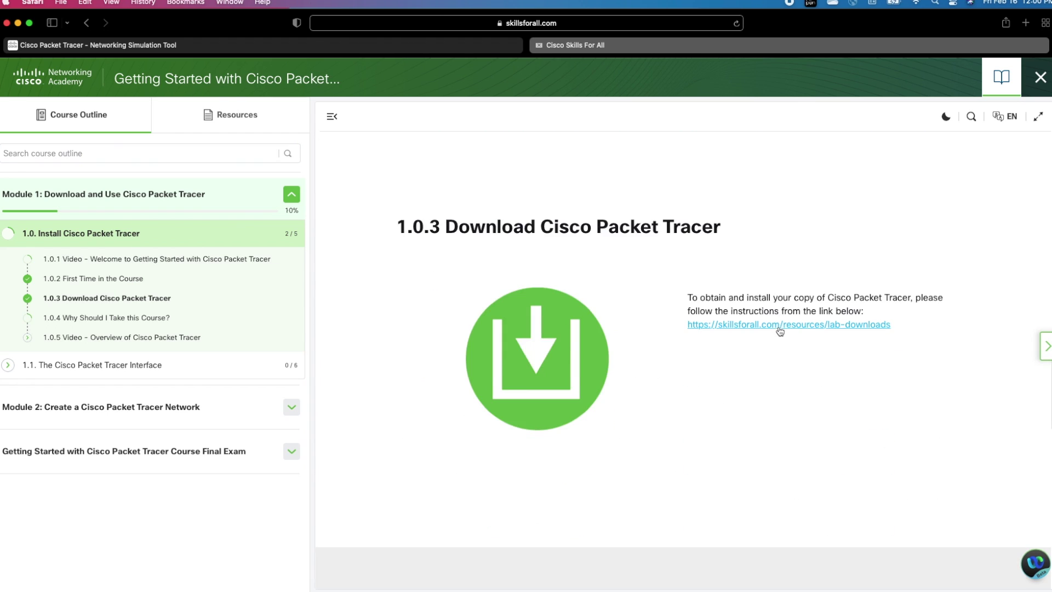
pyautogui.click(783, 327)
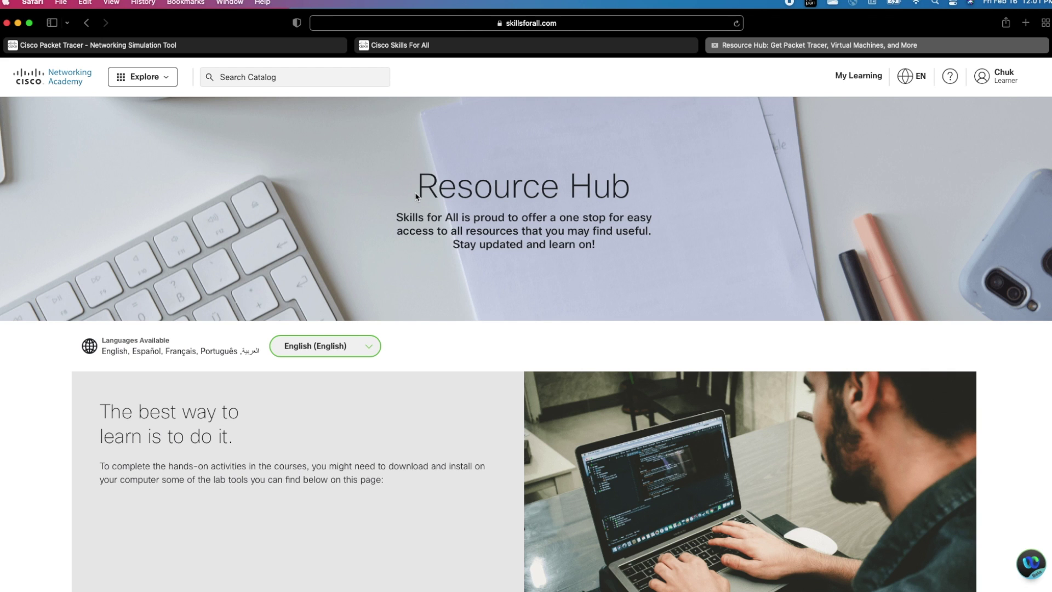
# Step: Scroll the Resource Hub to Learning Resources, highlighting the heading and download links
pyautogui.moveTo(418, 186); pyautogui.dragTo(646, 183)
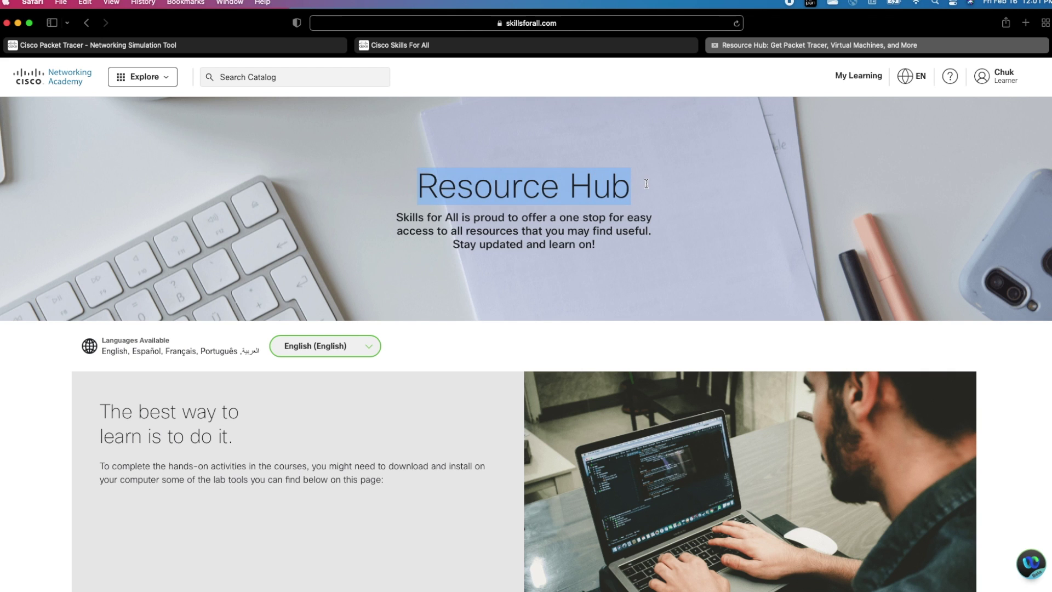
pyautogui.scroll(-10, 647, 219)
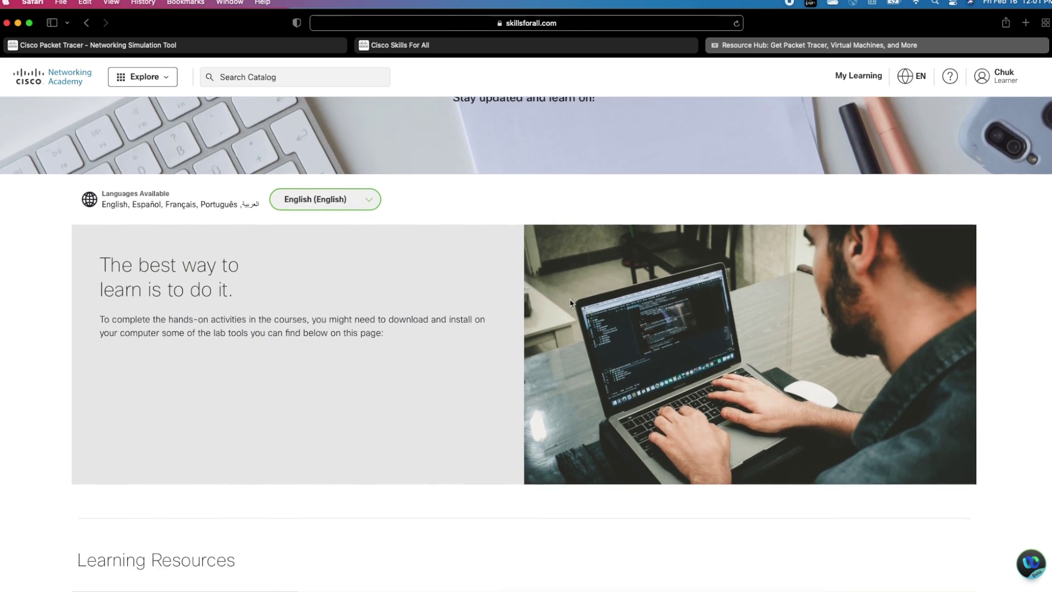
pyautogui.moveTo(479, 362); pyautogui.dragTo(317, 327)
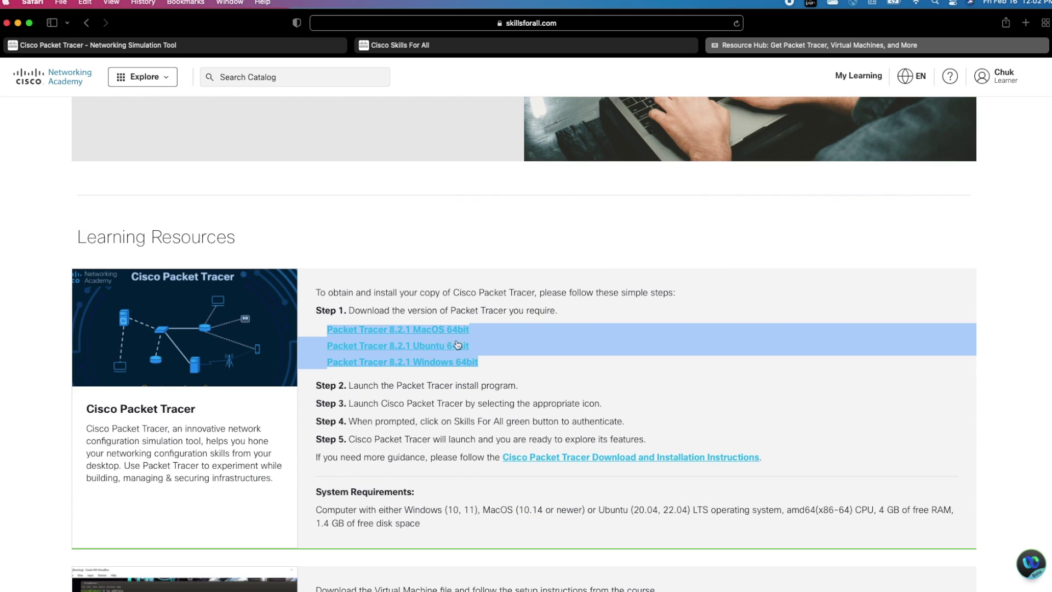
pyautogui.click(488, 349)
pyautogui.scroll(2, 503, 430)
# Step: Review the 8.2.1 MacOS, Ubuntu and Windows 64bit links, then download the MacOS 64bit installer
pyautogui.moveTo(503, 430); pyautogui.dragTo(317, 431)
pyautogui.click(495, 447)
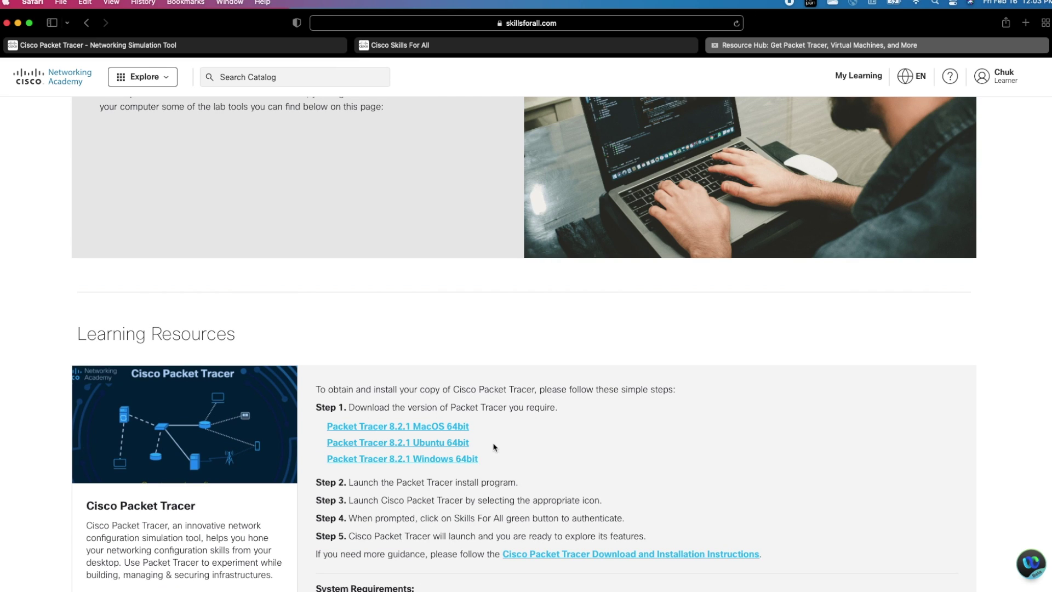
pyautogui.moveTo(483, 443); pyautogui.dragTo(316, 446)
pyautogui.click(546, 457)
pyautogui.moveTo(482, 461); pyautogui.dragTo(320, 458)
pyautogui.click(573, 462)
pyautogui.click(429, 430)
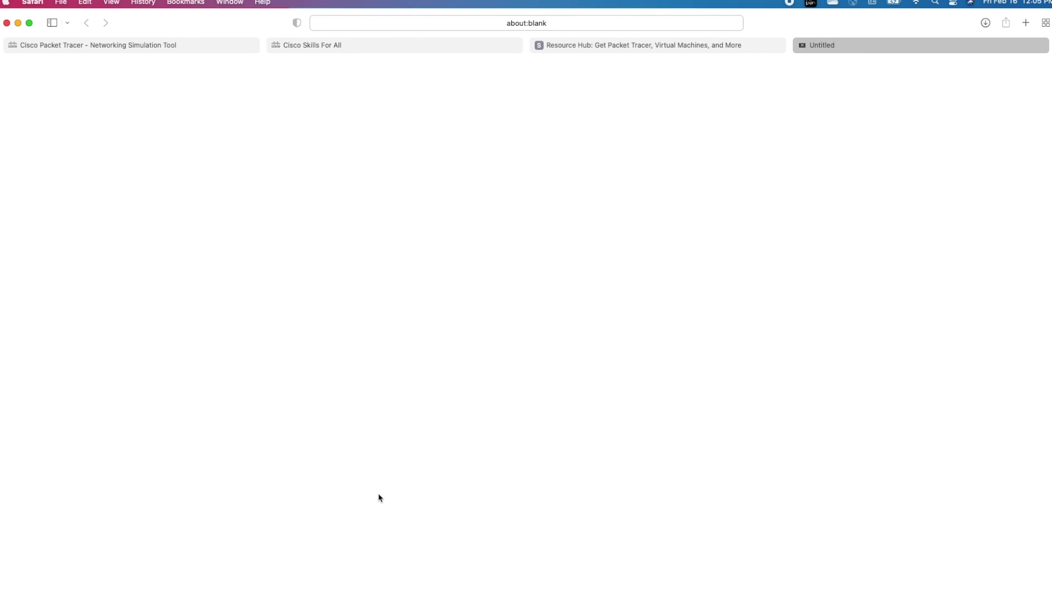
# Step: Open Packet_Tracer821_setup_mac_signed.dmg from Downloads and launch PacketTracer821_Build118_mac past the Gatekeeper warning
pyautogui.click(211, 582)
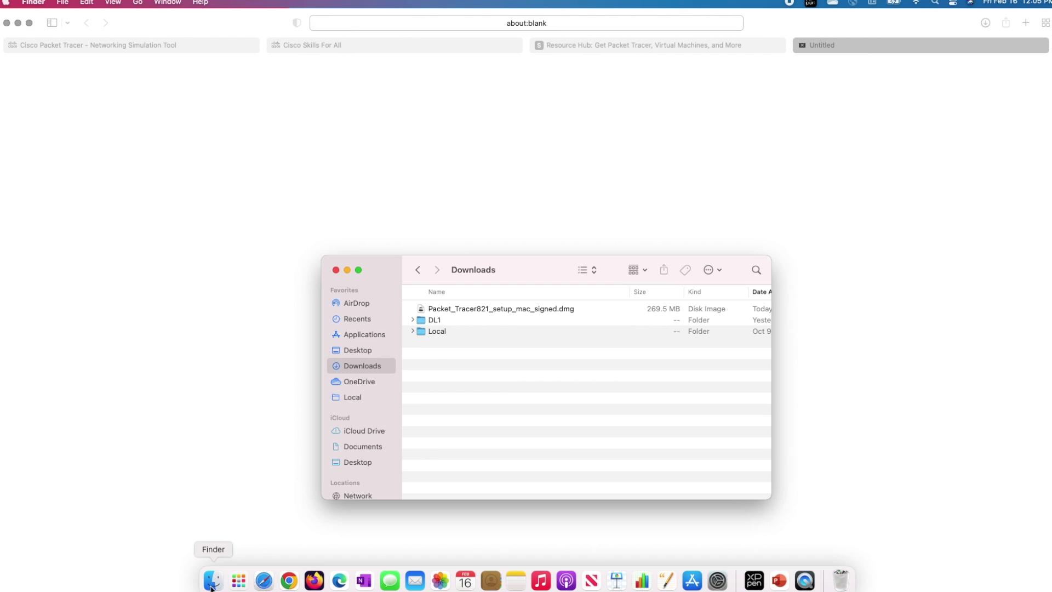
pyautogui.click(509, 309)
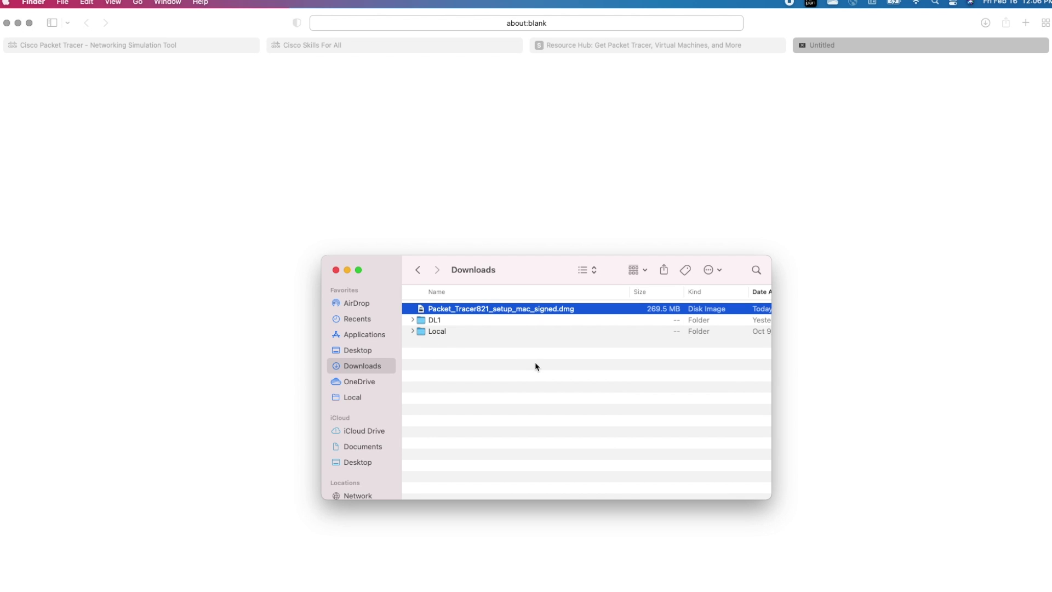
pyautogui.doubleClick(466, 313)
pyautogui.click(391, 331)
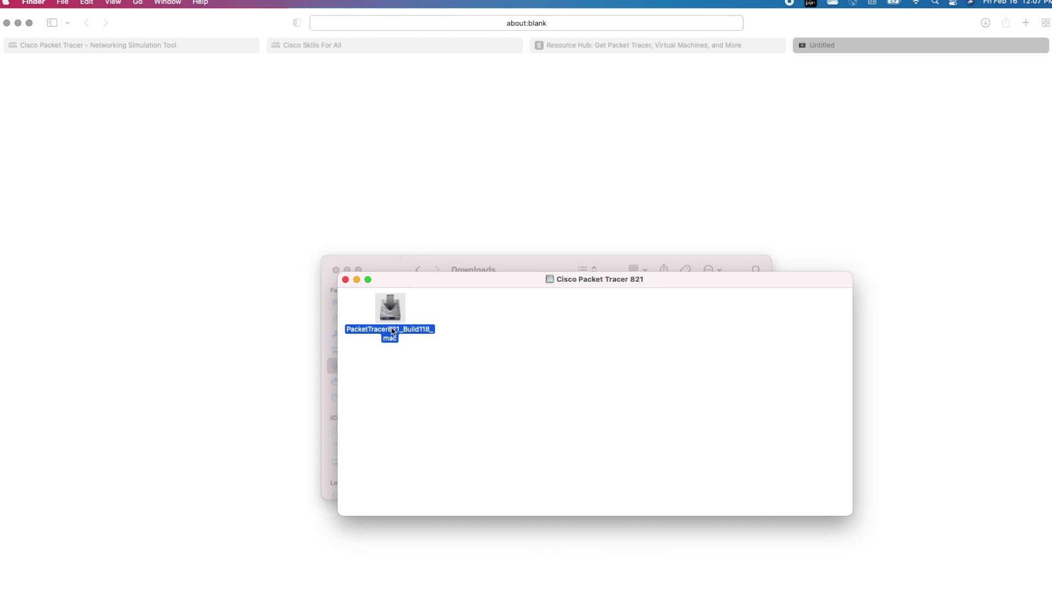
pyautogui.doubleClick(392, 331)
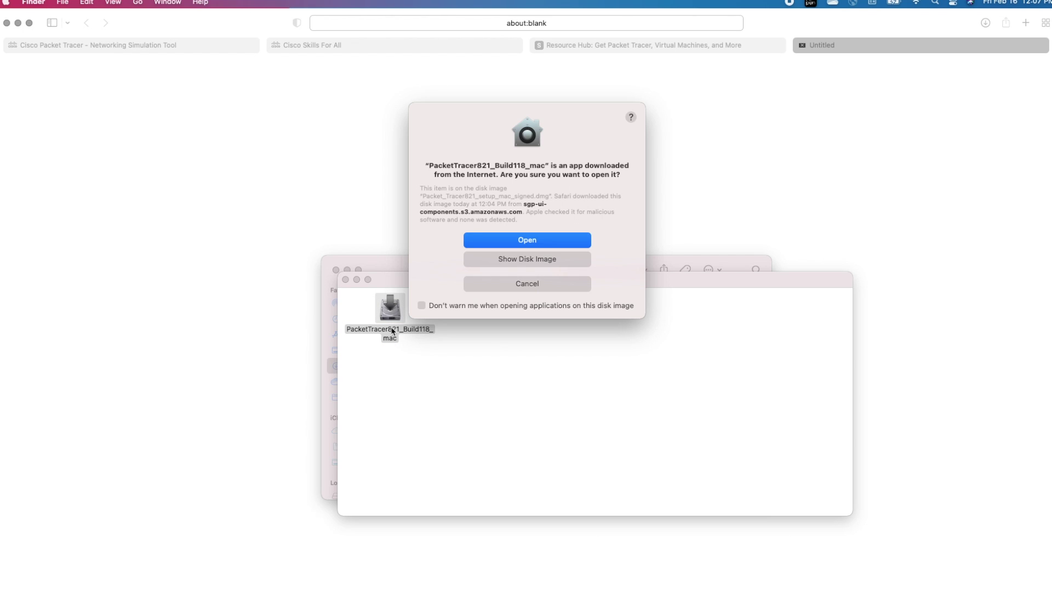
pyautogui.click(517, 245)
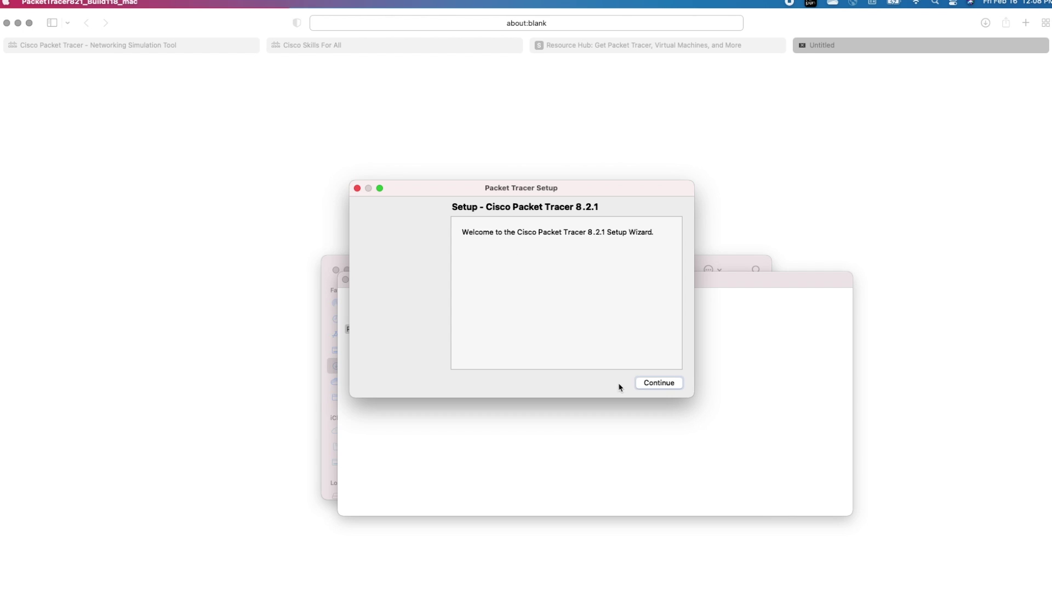
# Step: Accept the Cisco Packet Tracer license agreement in the Setup wizard
pyautogui.click(656, 384)
pyautogui.scroll(-5, 615, 307)
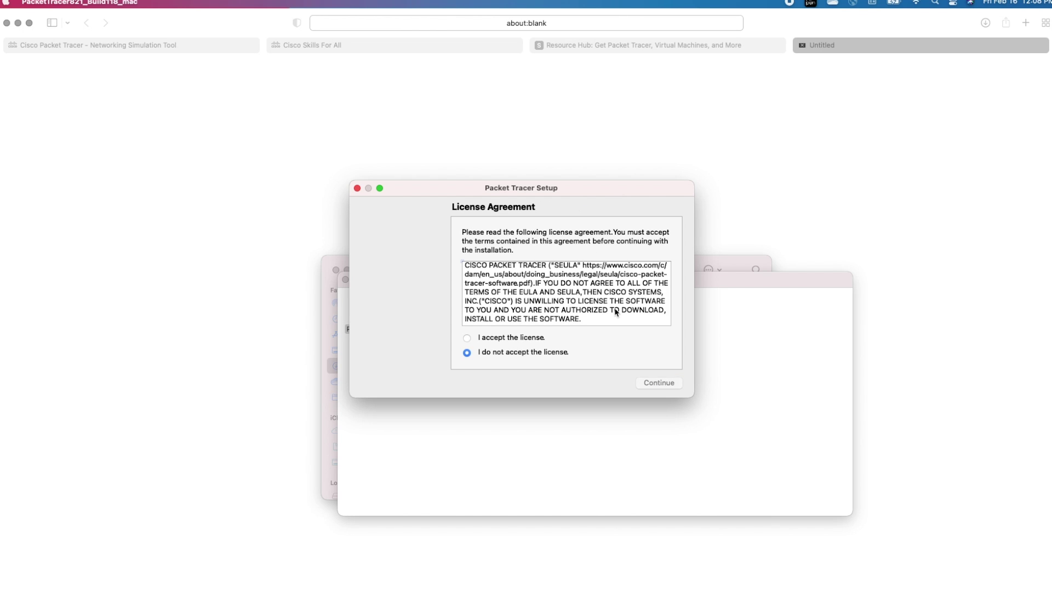
pyautogui.click(466, 338)
pyautogui.click(652, 384)
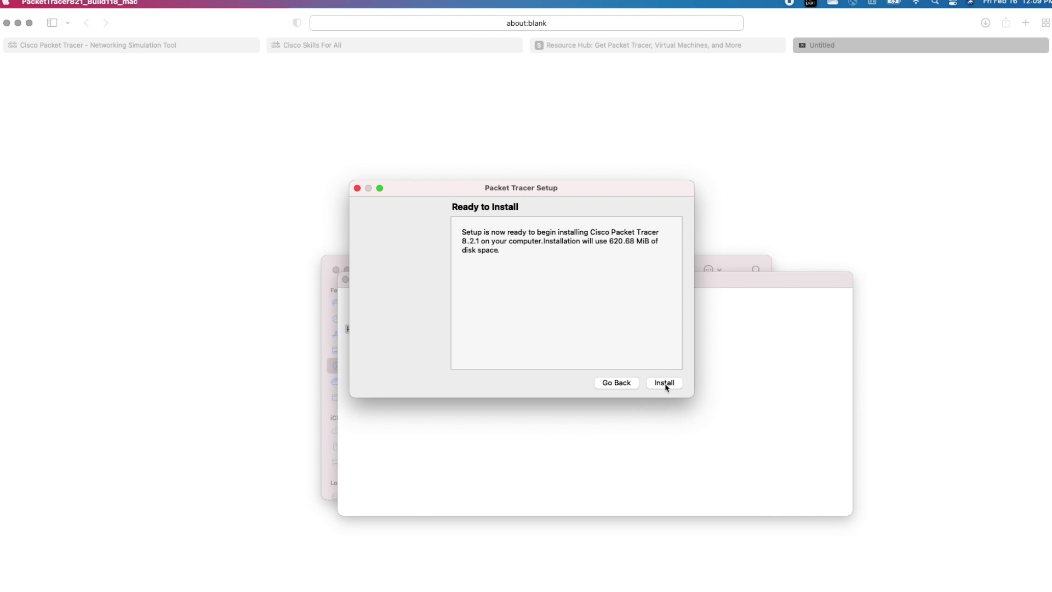
# Step: Install Packet Tracer 8.2.1 using the account password, finish setup, and close the disk image
pyautogui.click(665, 383)
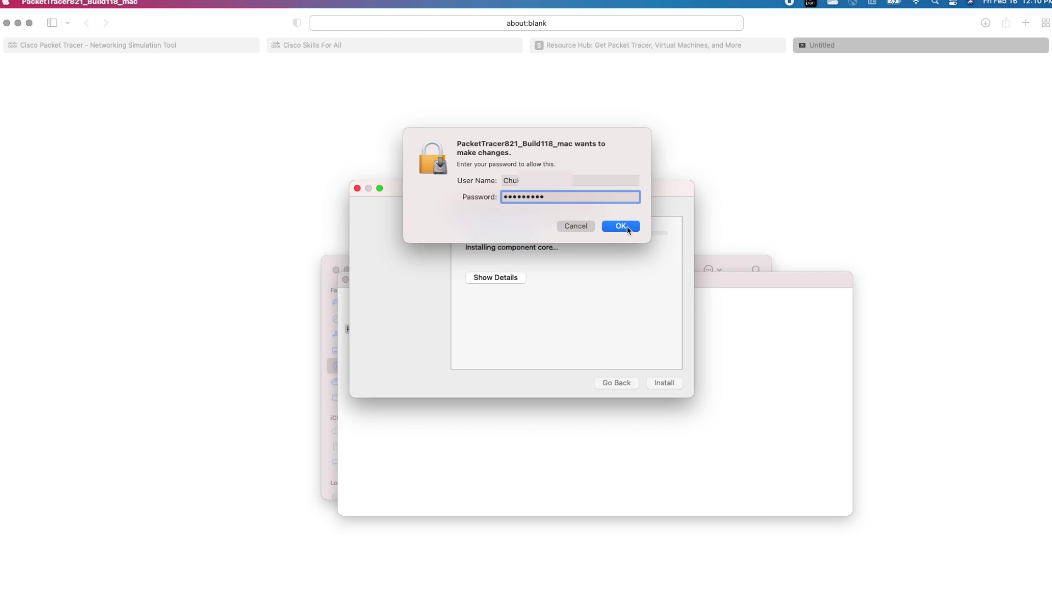
pyautogui.click(626, 228)
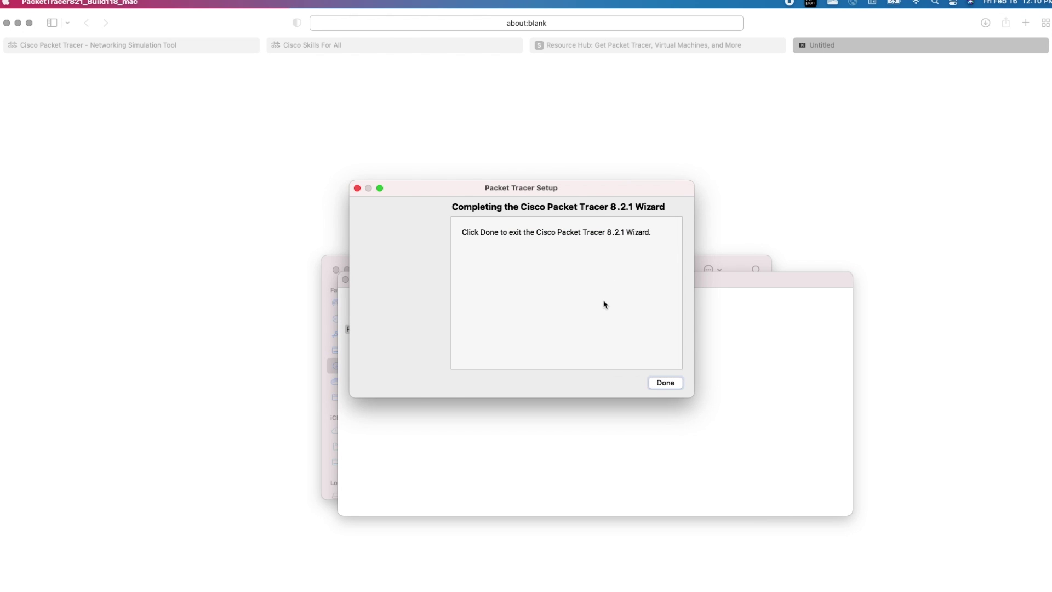
pyautogui.click(666, 383)
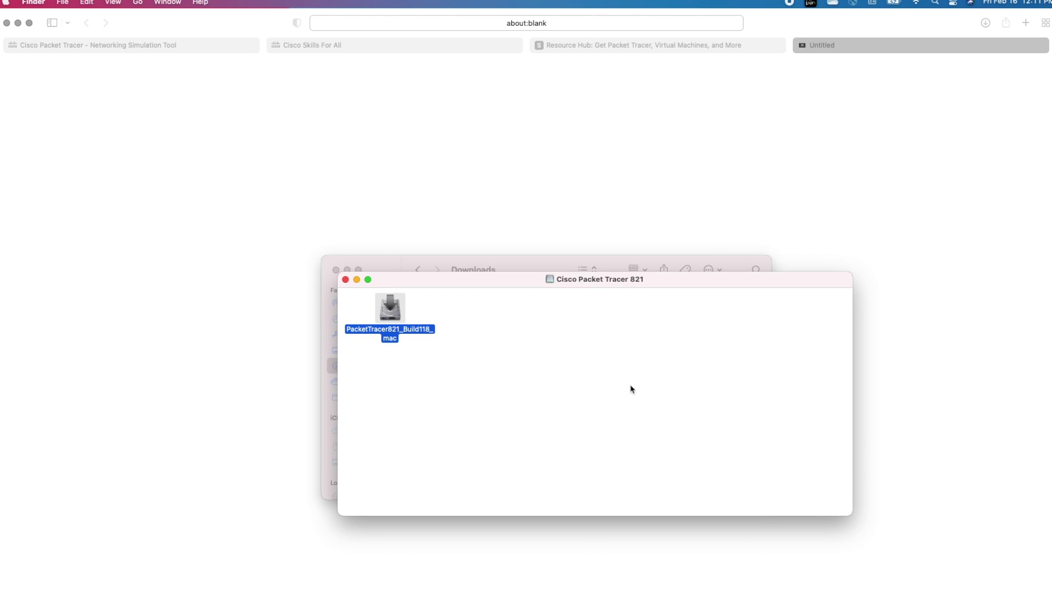
pyautogui.click(346, 280)
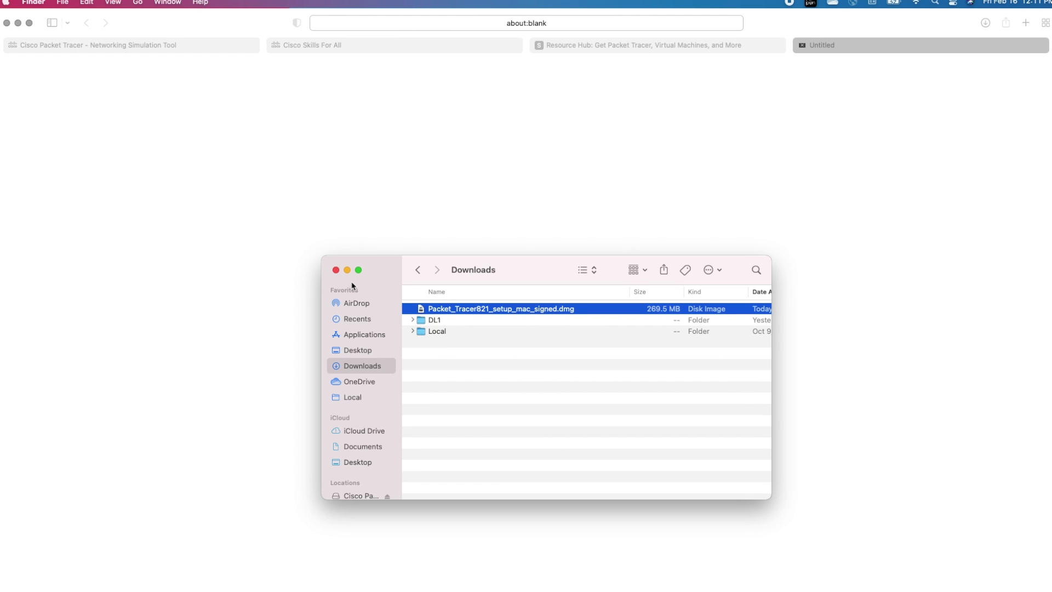
# Step: Close the Downloads window and launch Cisco Packet Tracer 8.2.1 from Launchpad search
pyautogui.press('super+w')
pyautogui.moveTo(239, 585)
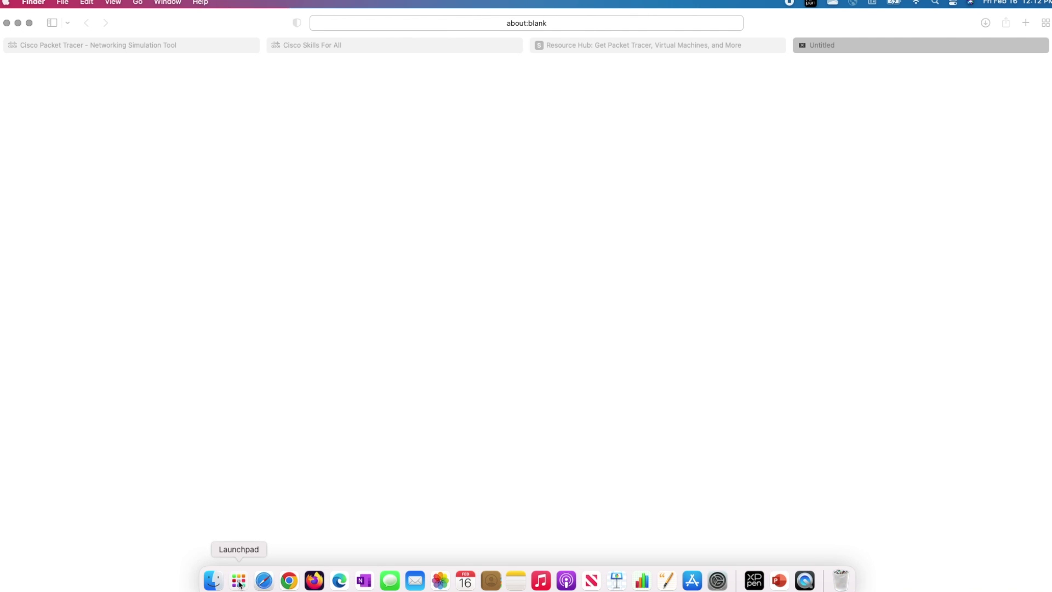
pyautogui.click(239, 582)
pyautogui.write('cisco packet tracer')
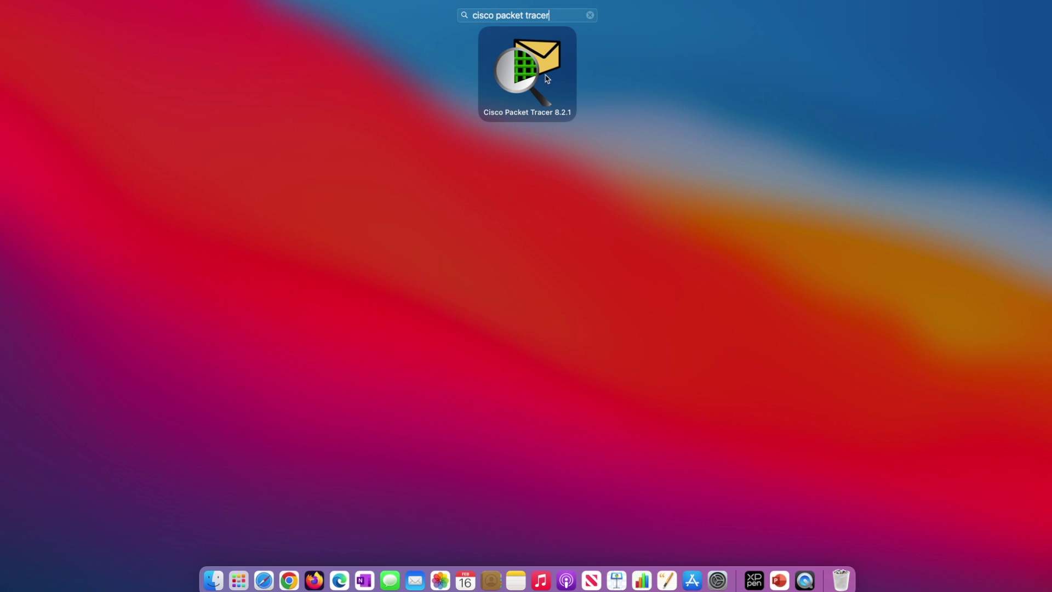
pyautogui.click(524, 80)
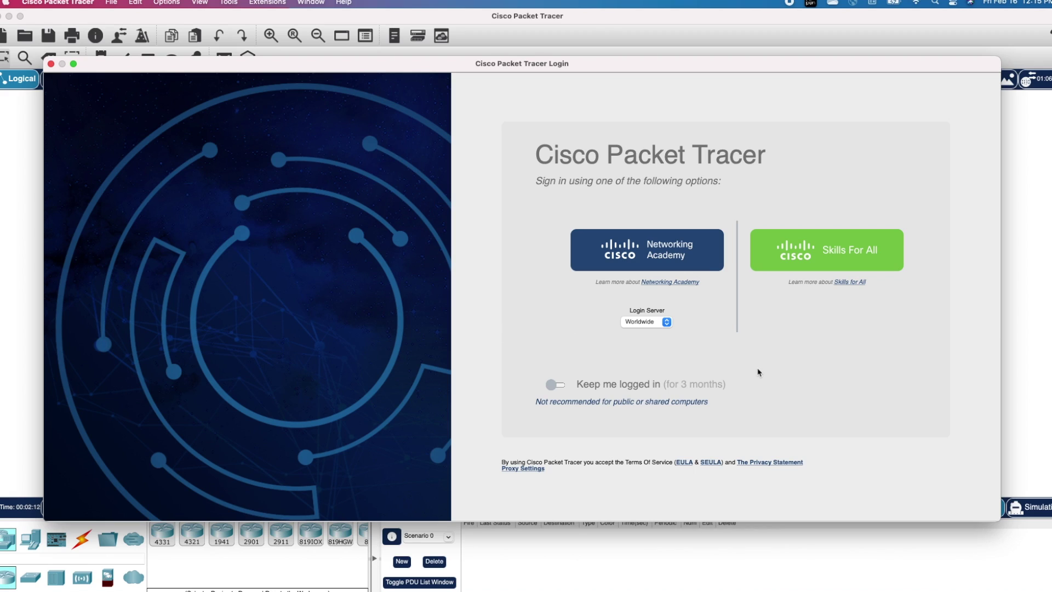
# Step: Sign in with the Skills For All account, then minimize the browser
pyautogui.click(822, 254)
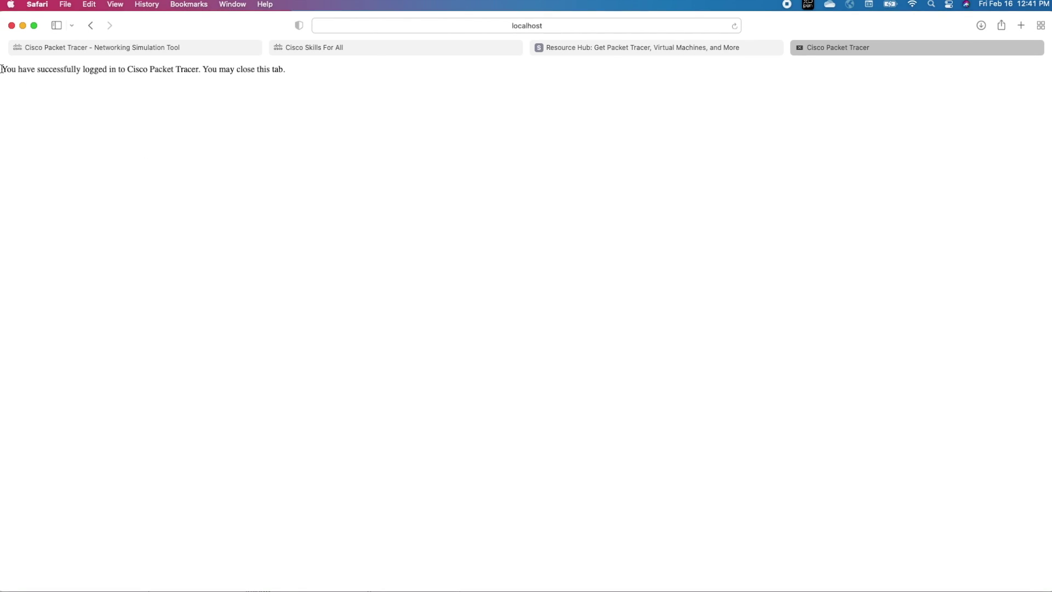
pyautogui.moveTo(3, 69); pyautogui.dragTo(199, 69)
pyautogui.click(267, 137)
pyautogui.click(23, 28)
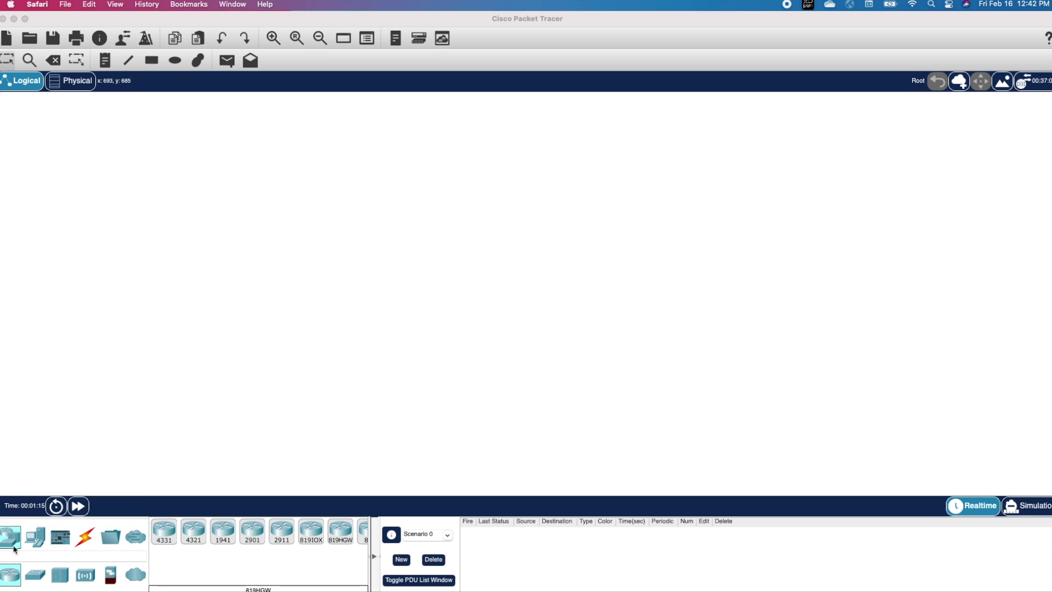
# Step: Place a 2901 router, Router0, near the top-left of the canvas
pyautogui.click(35, 536)
pyautogui.click(59, 536)
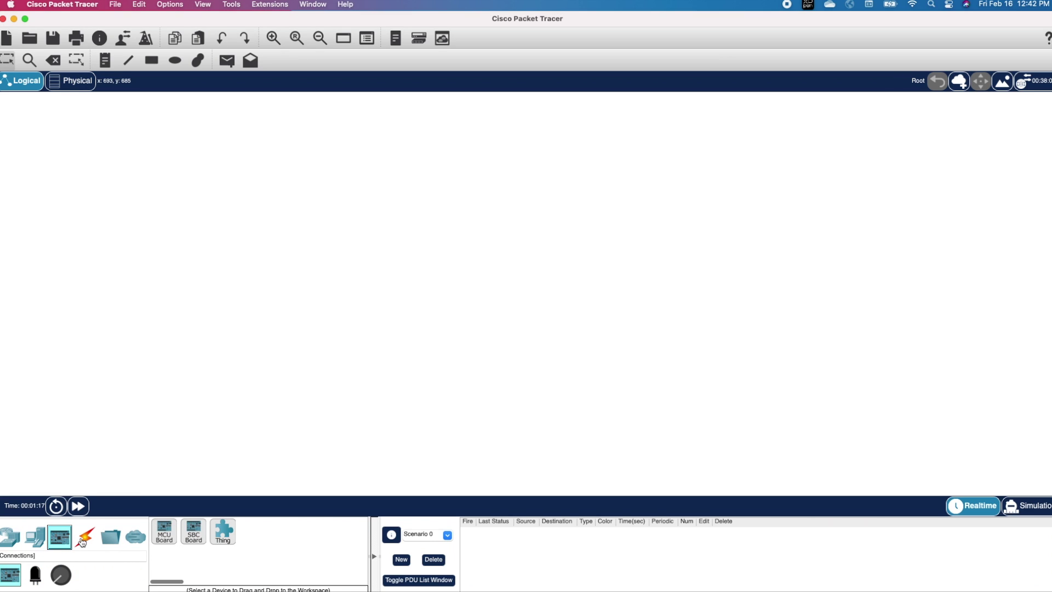
pyautogui.click(84, 538)
pyautogui.click(11, 538)
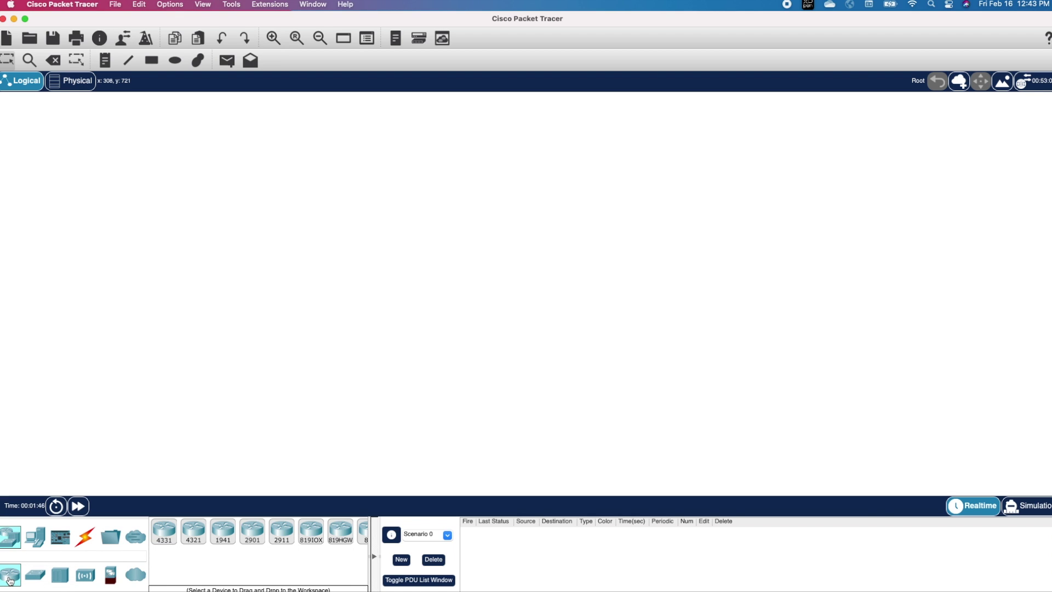
pyautogui.moveTo(252, 531); pyautogui.dragTo(255, 535)
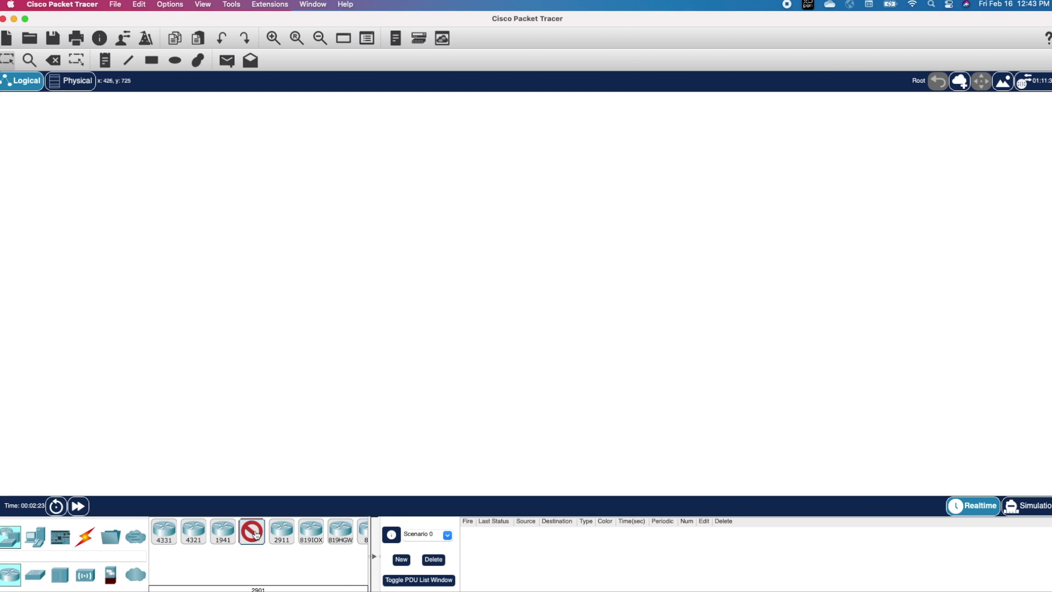
pyautogui.click(175, 149)
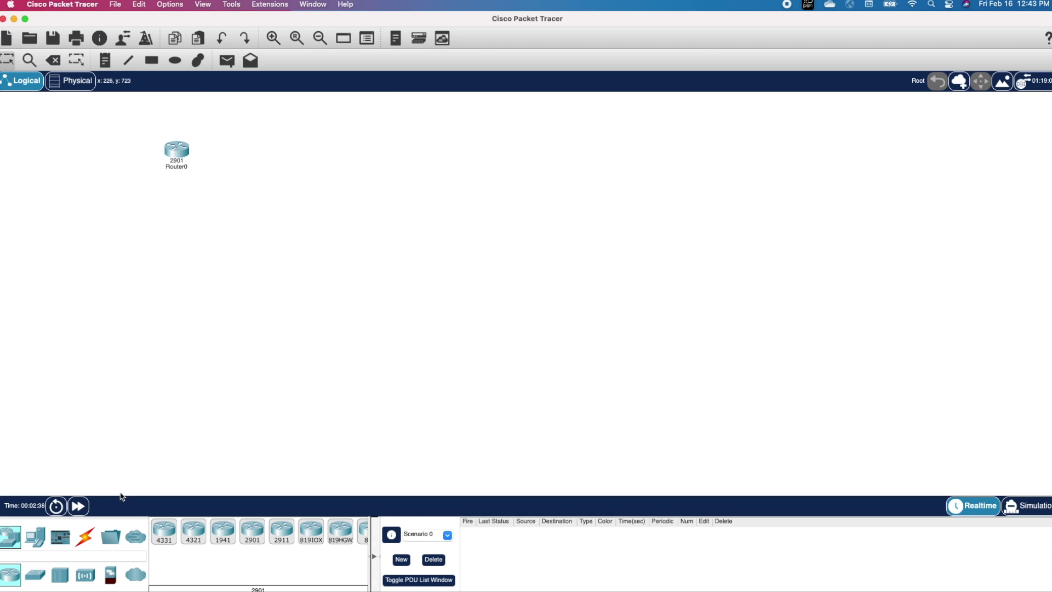
# Step: Place two 2960 switches, Switch0 left and Switch1 right of Router0
pyautogui.click(35, 576)
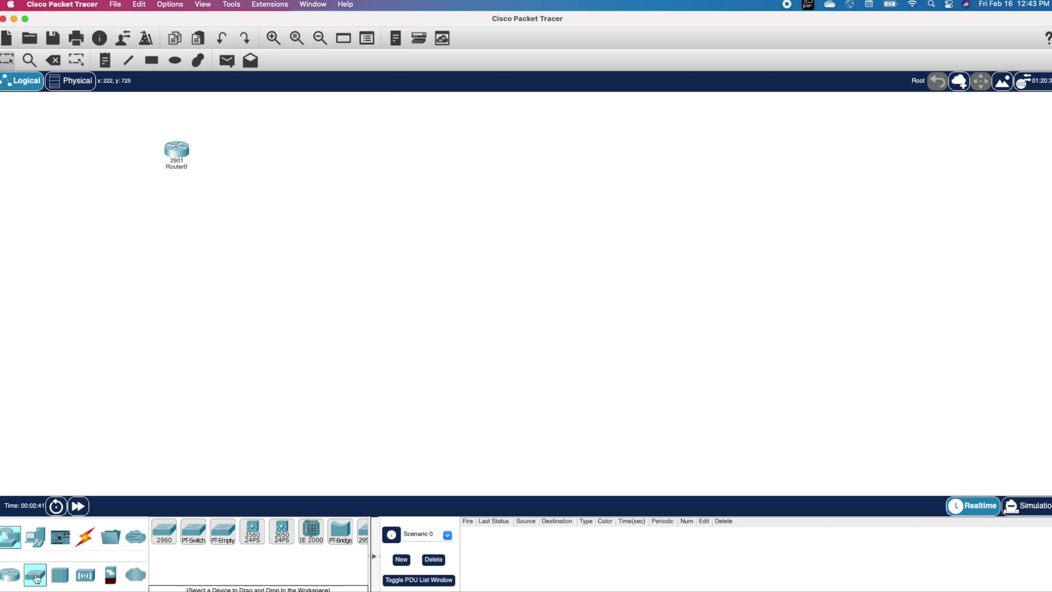
pyautogui.click(164, 539)
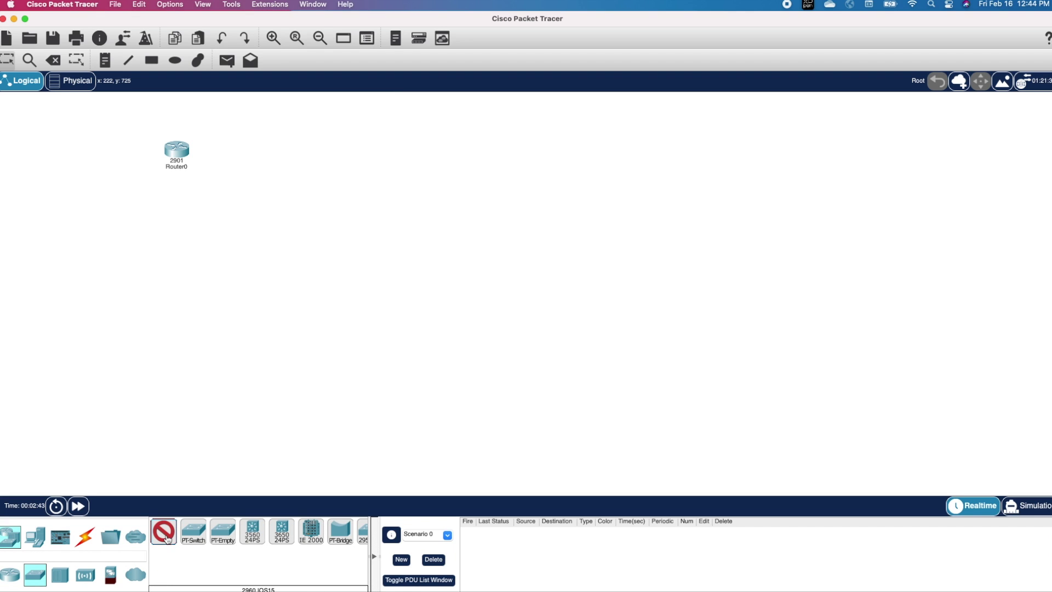
pyautogui.click(60, 192)
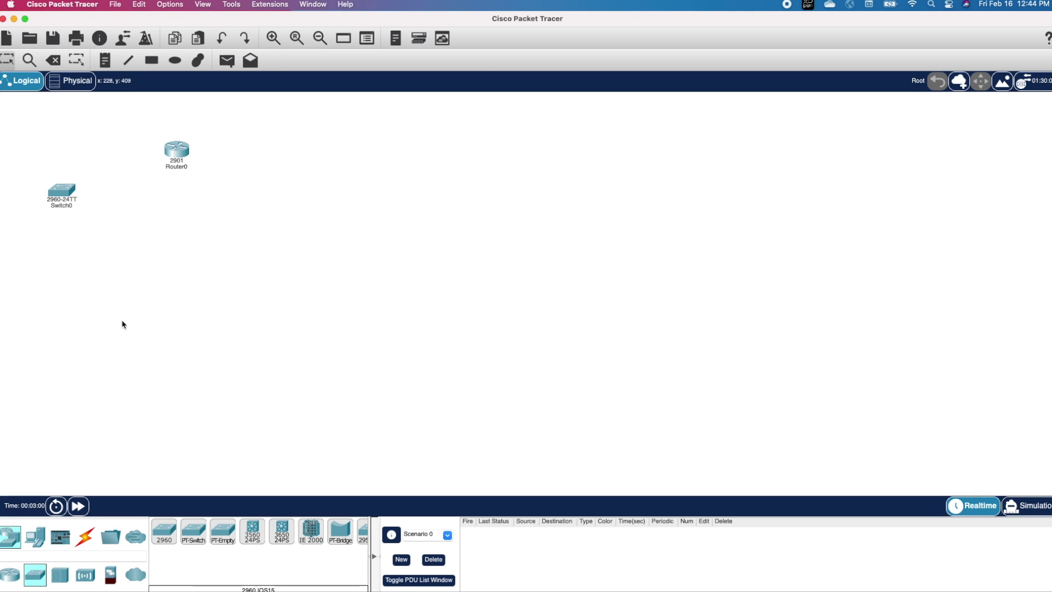
pyautogui.click(164, 537)
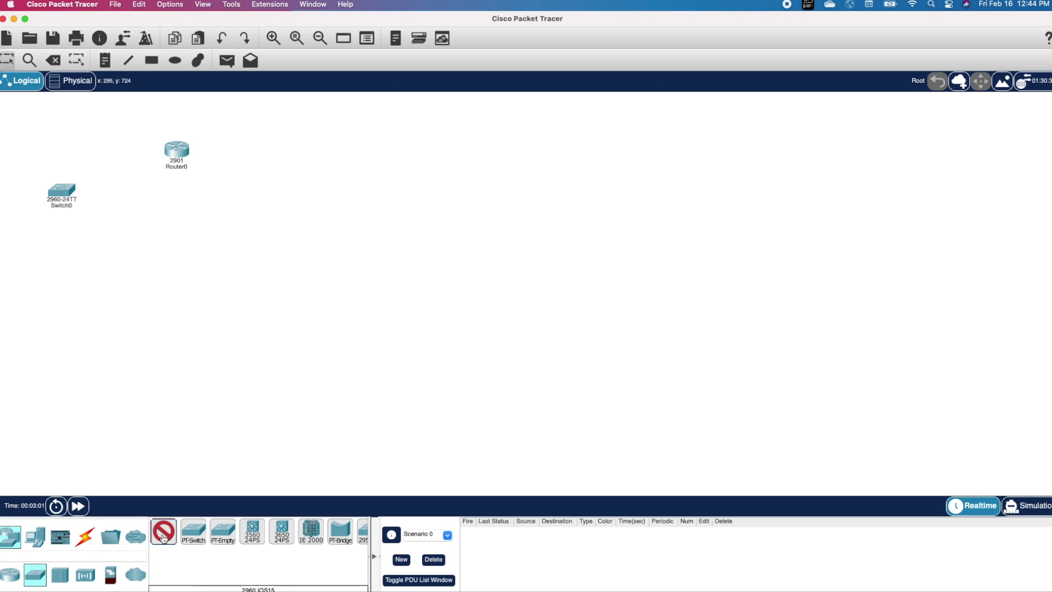
pyautogui.click(356, 191)
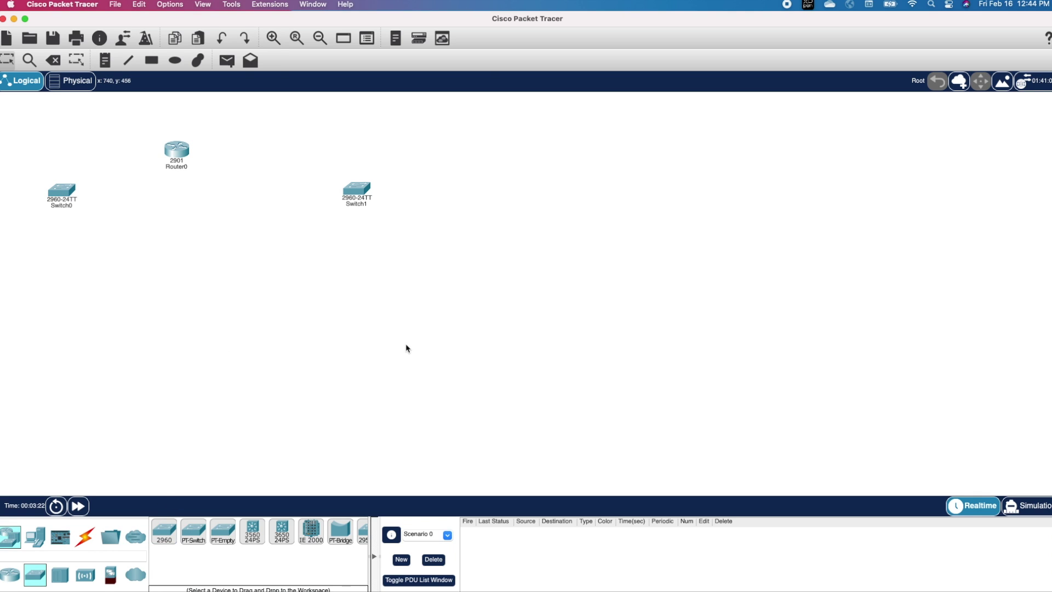
# Step: Place generic PCs PC0 below Switch0 and PC1 below Switch1
pyautogui.click(35, 537)
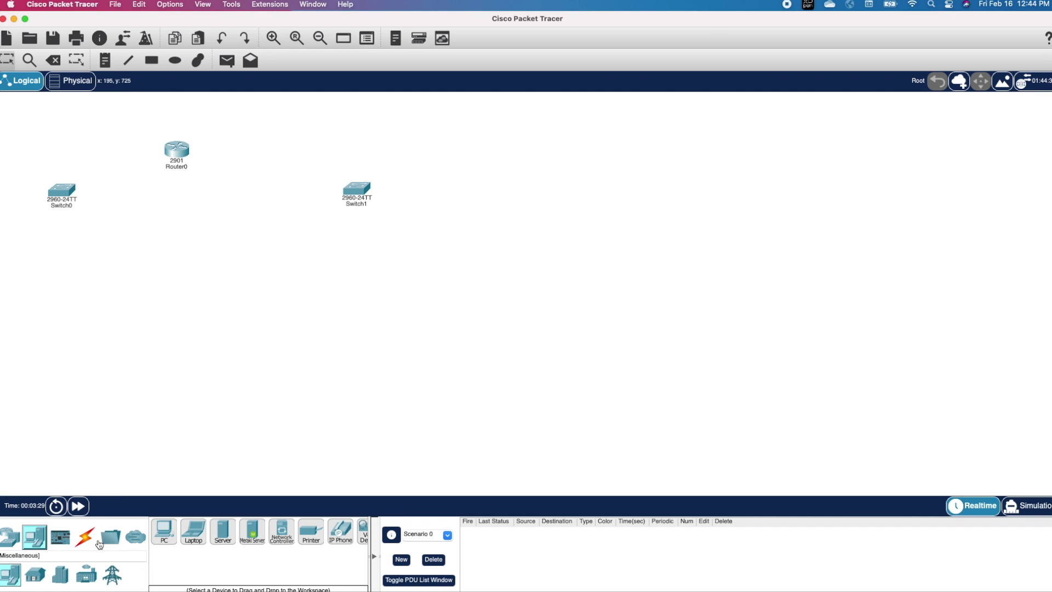
pyautogui.click(165, 531)
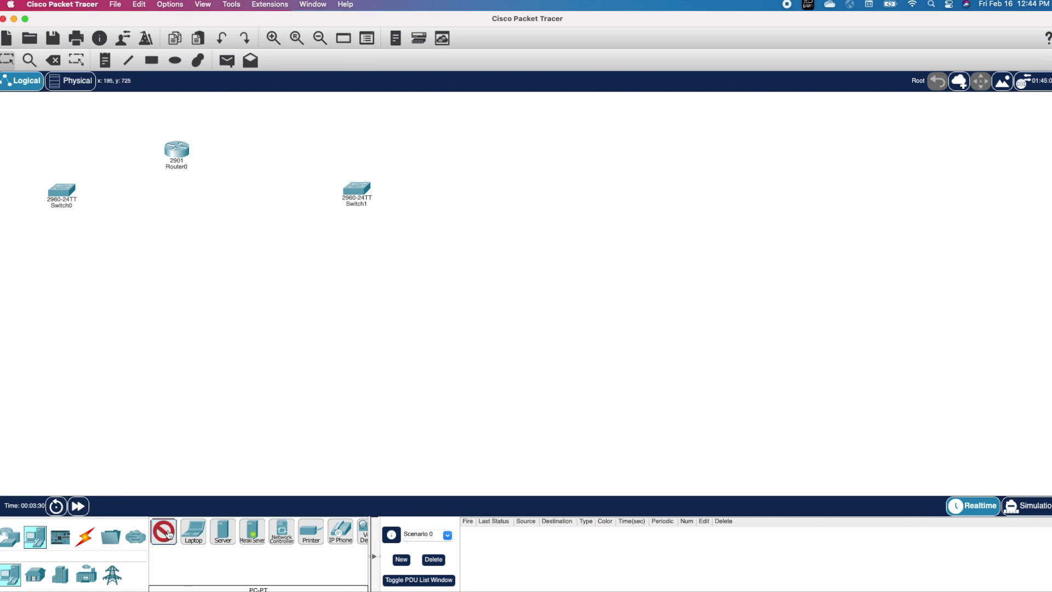
pyautogui.click(48, 331)
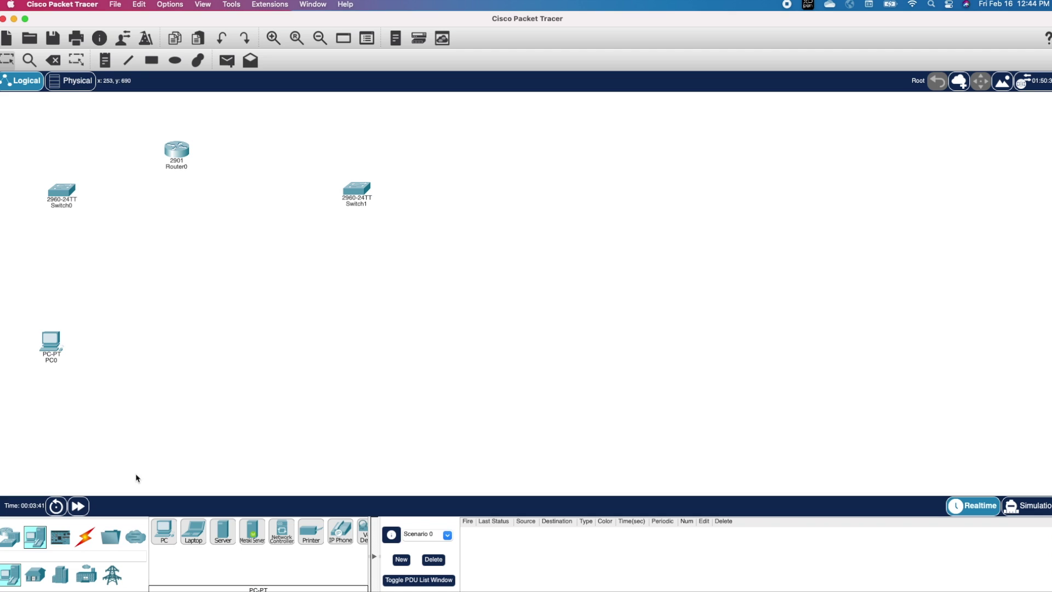
pyautogui.click(167, 533)
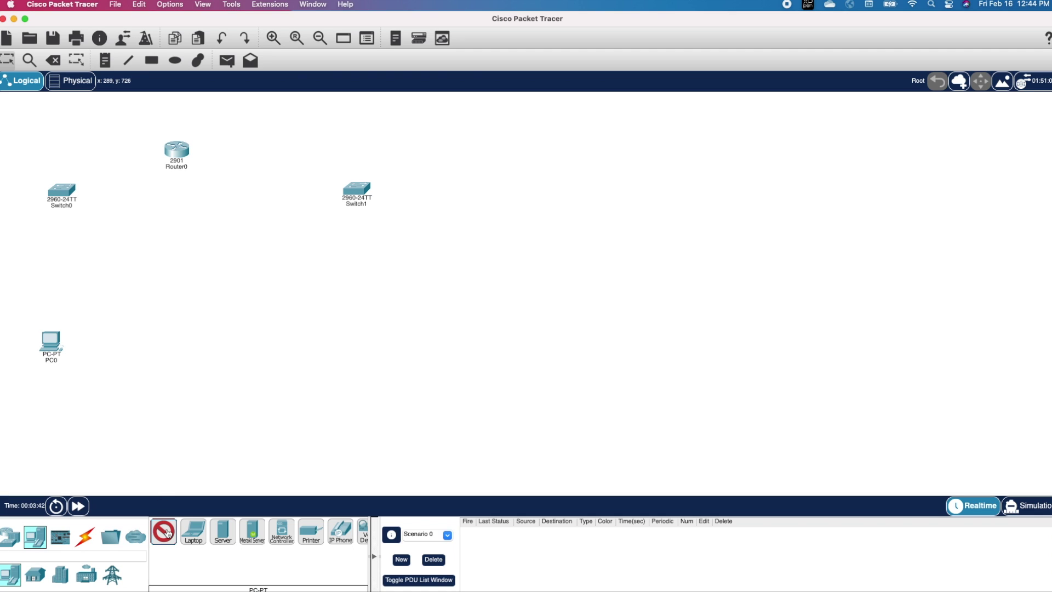
pyautogui.click(374, 350)
pyautogui.click(85, 535)
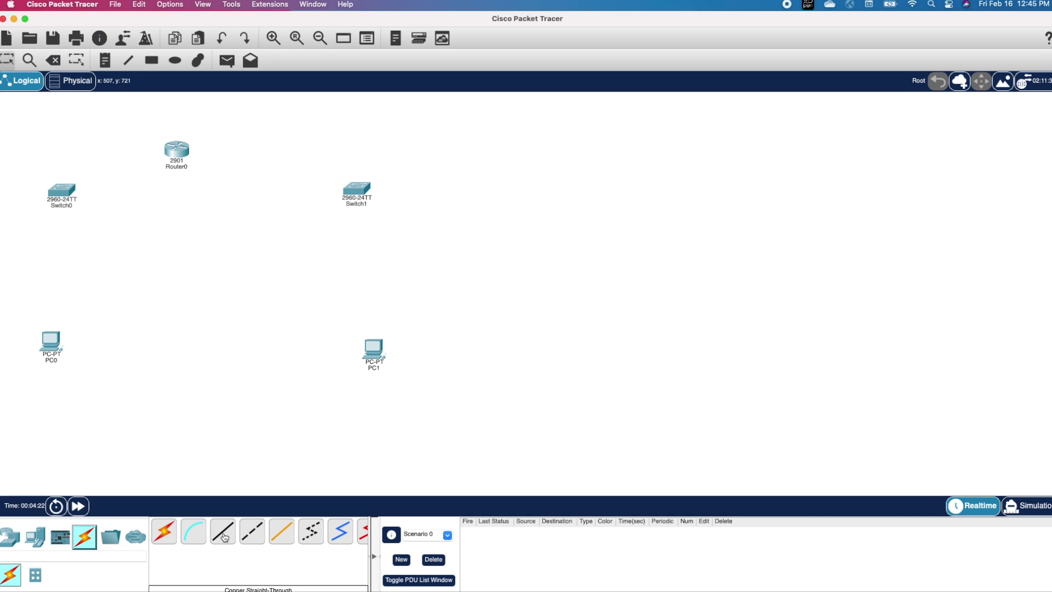
pyautogui.click(223, 535)
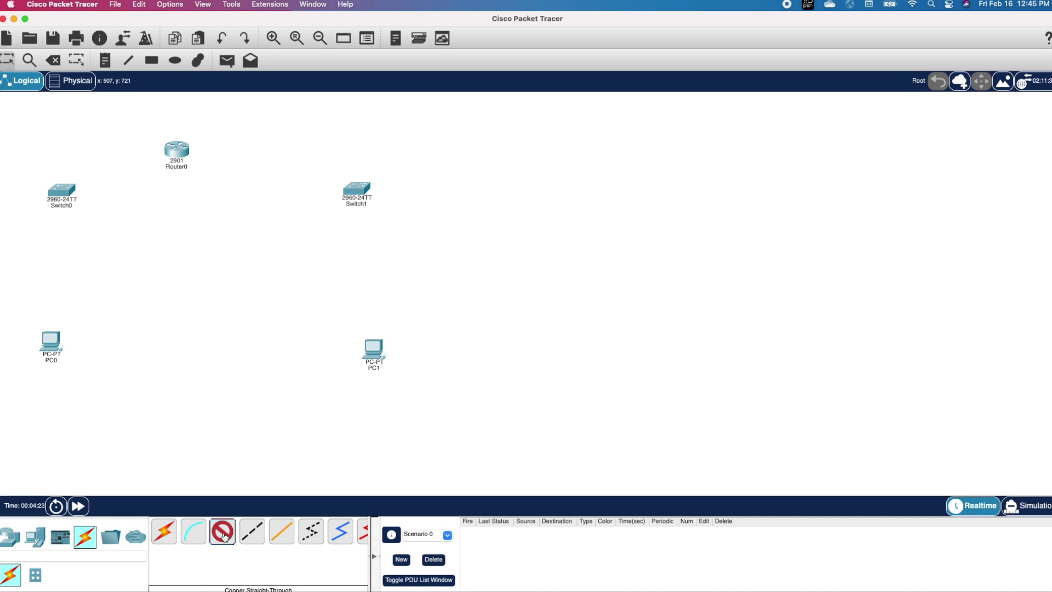
# Step: Cable Router0 G0/0 to Switch0 Fa0/1 and G0/1 to Switch1 Fa0/1
pyautogui.click(178, 159)
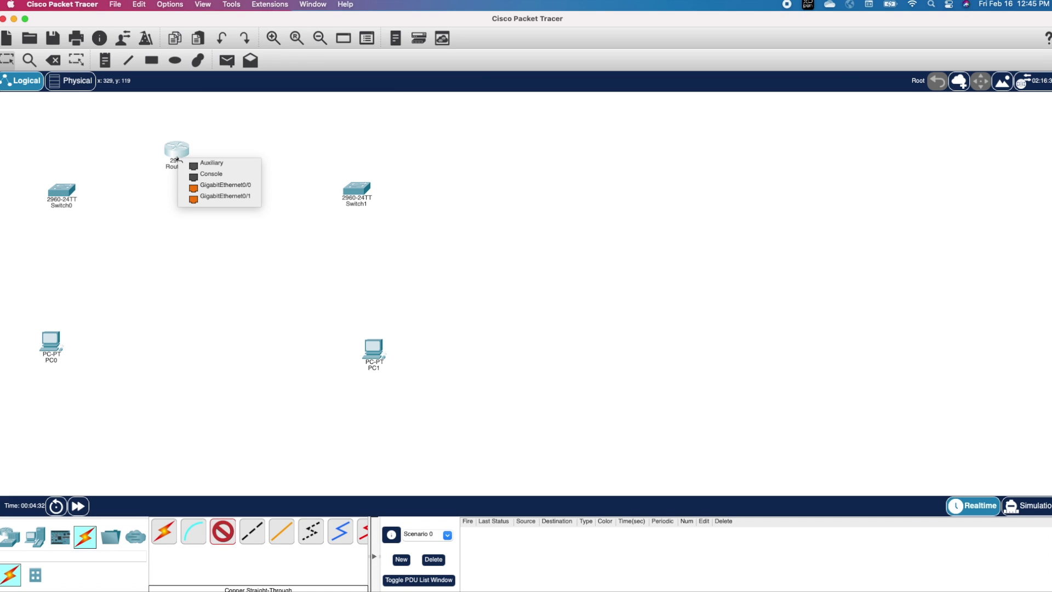
pyautogui.click(217, 188)
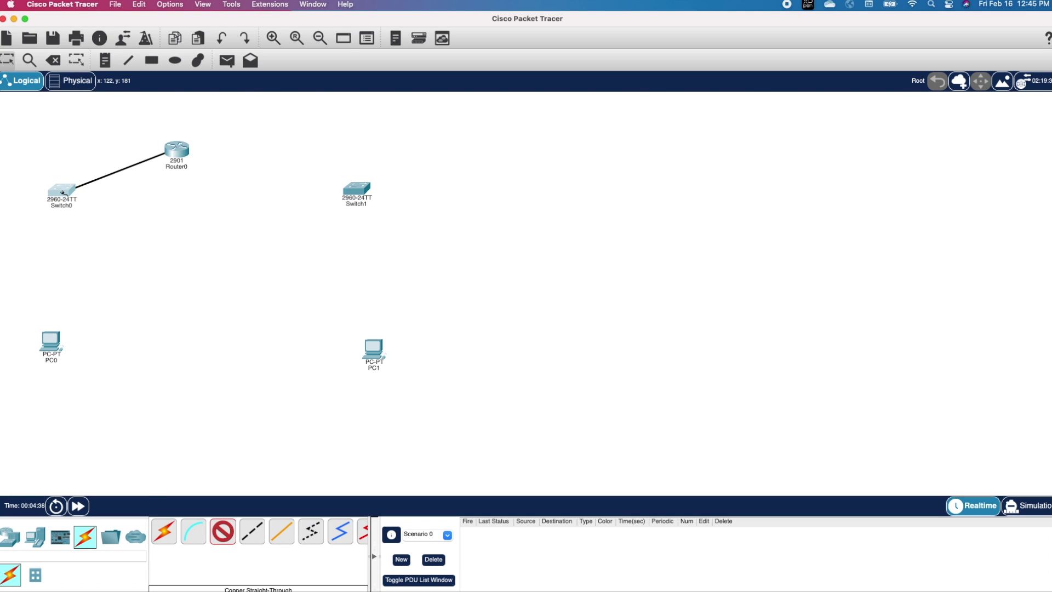
pyautogui.click(64, 190)
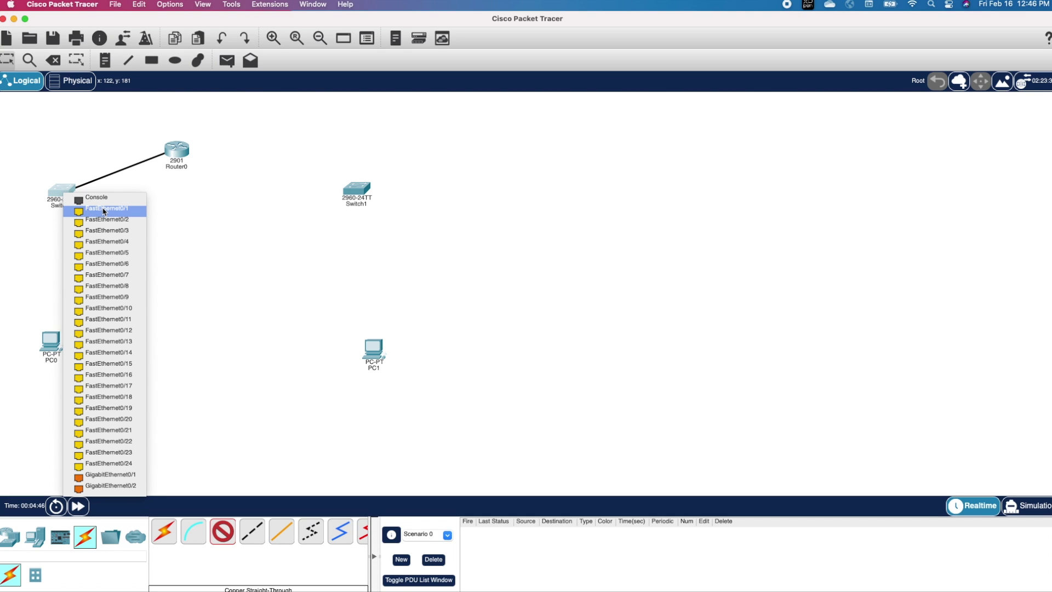
pyautogui.click(103, 211)
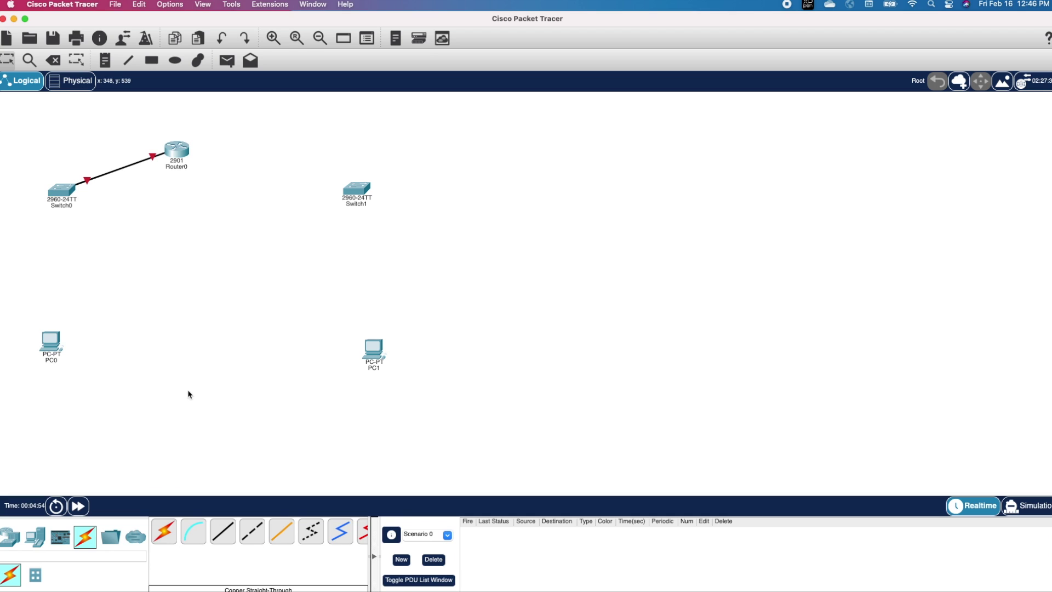
pyautogui.click(223, 531)
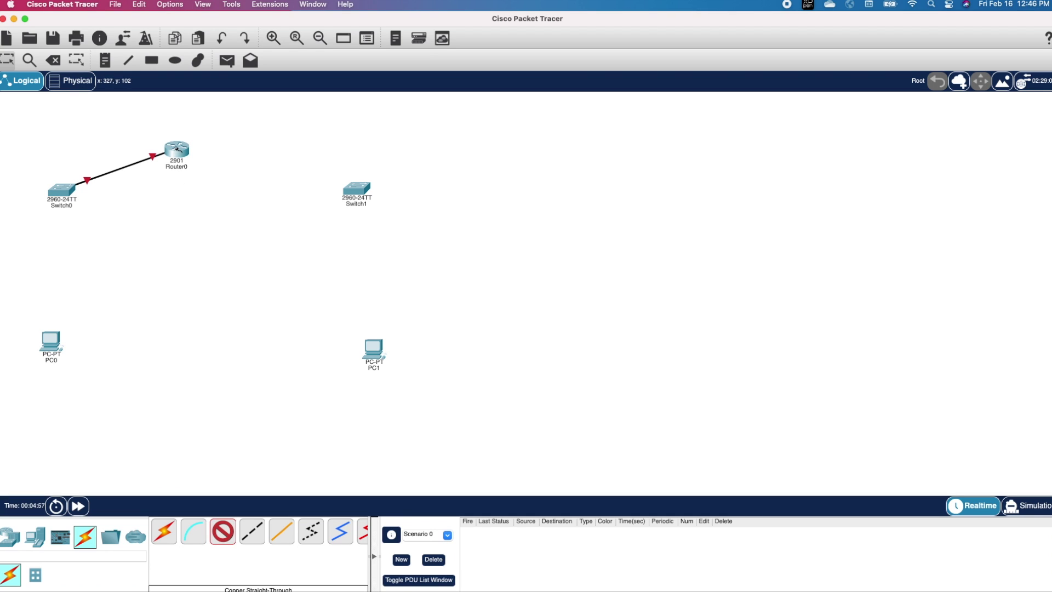
pyautogui.click(177, 147)
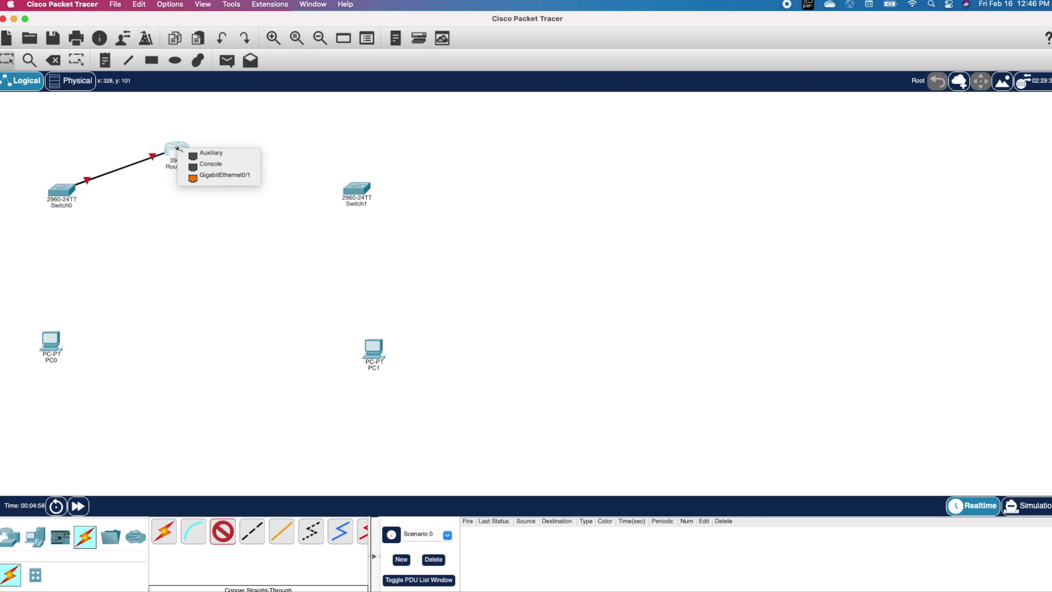
pyautogui.click(218, 176)
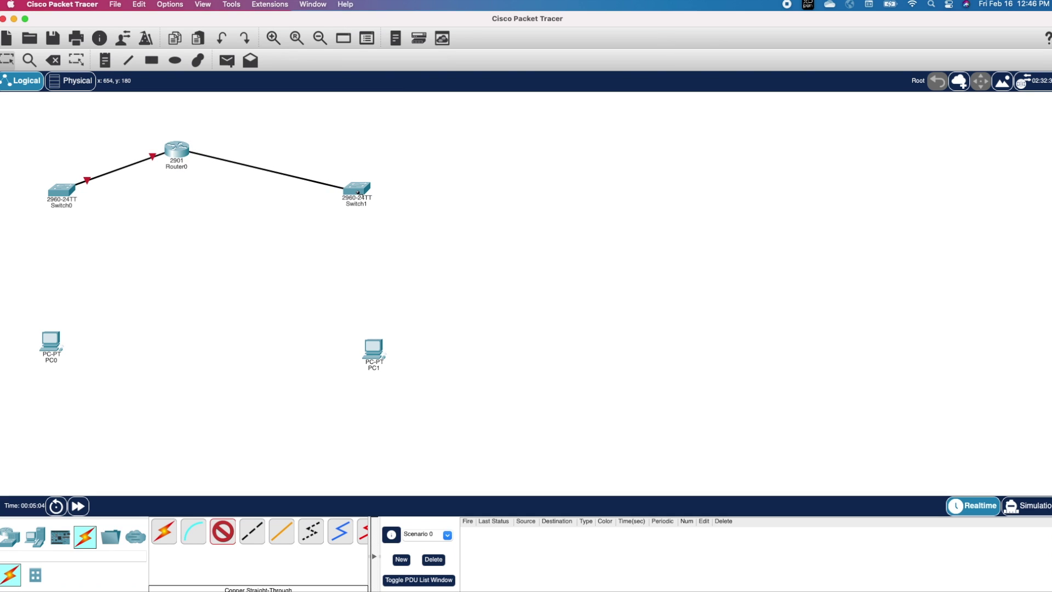
pyautogui.click(358, 192)
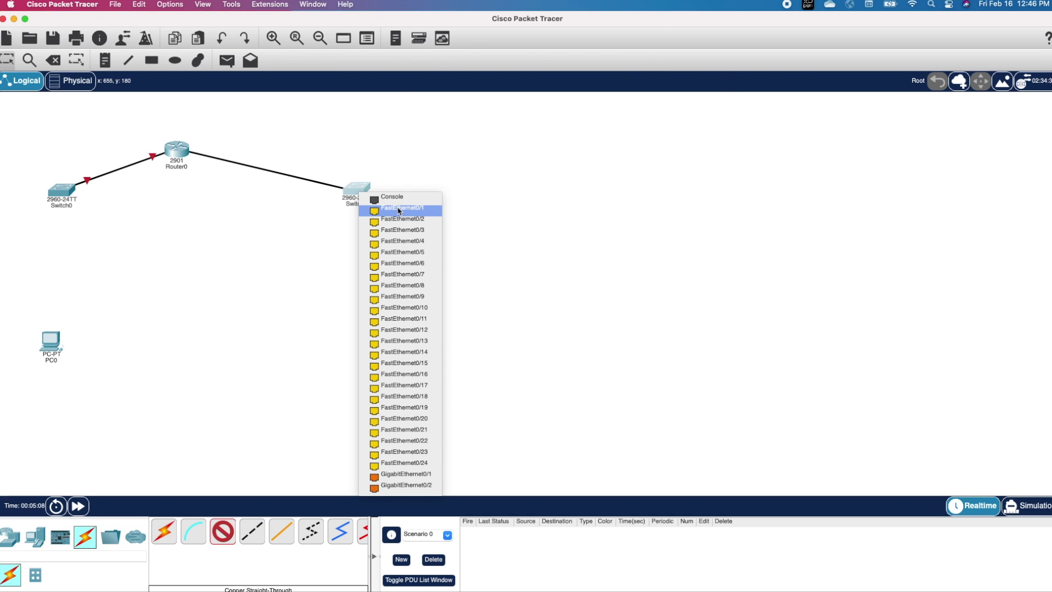
pyautogui.click(398, 210)
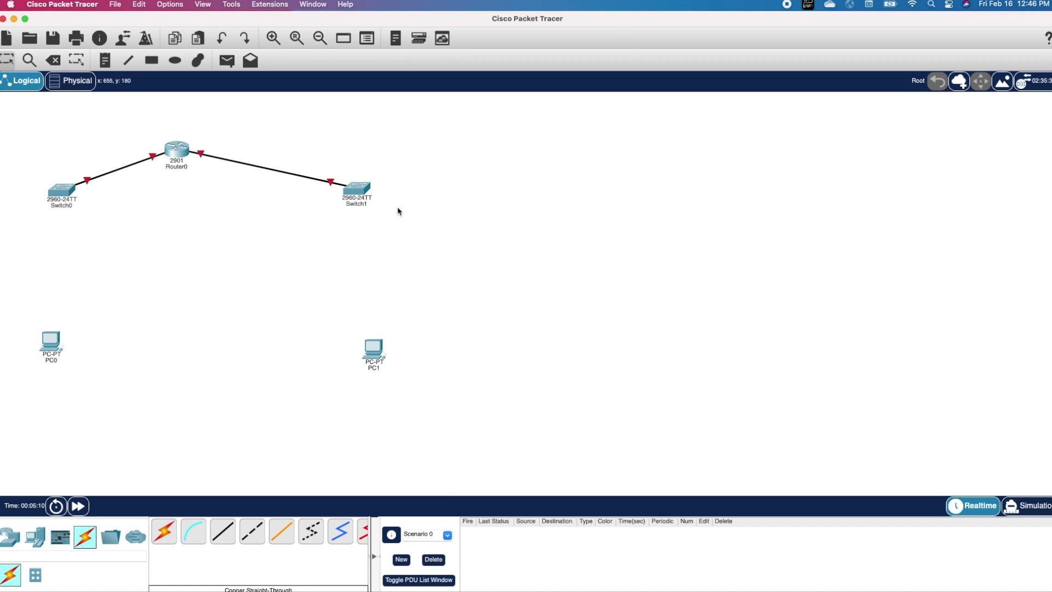
# Step: Cable Switch0 Fa0/2 to PC0's FastEthernet0 and Switch1 to PC1
pyautogui.click(222, 532)
pyautogui.click(61, 192)
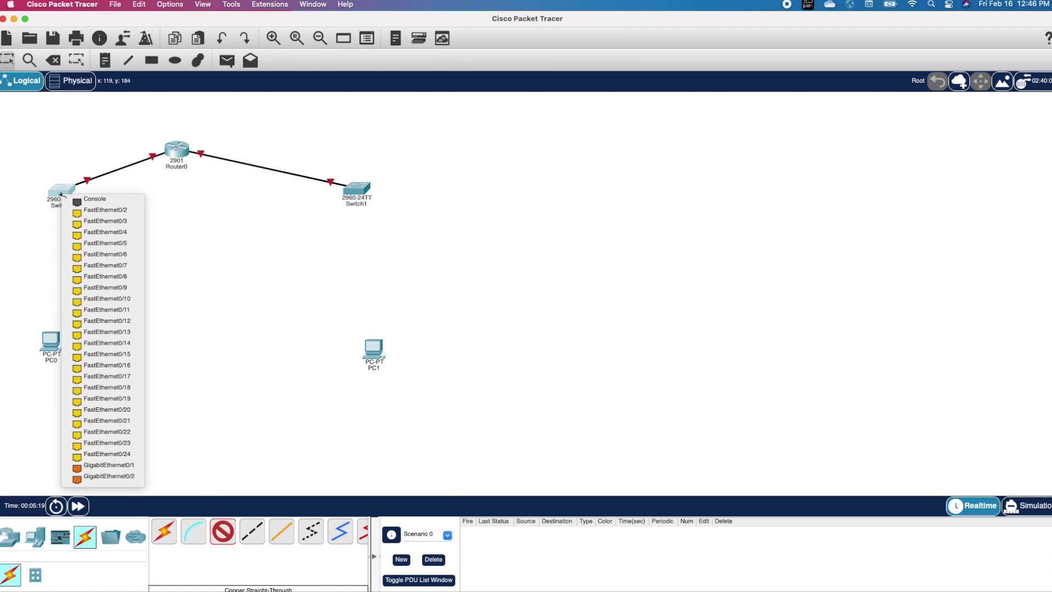
pyautogui.click(102, 213)
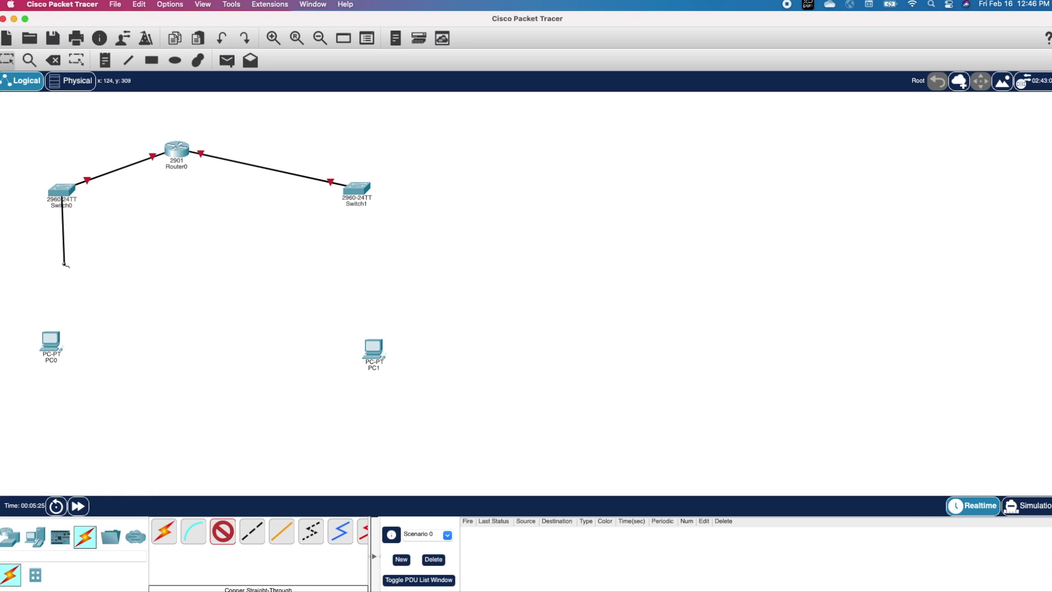
pyautogui.click(51, 344)
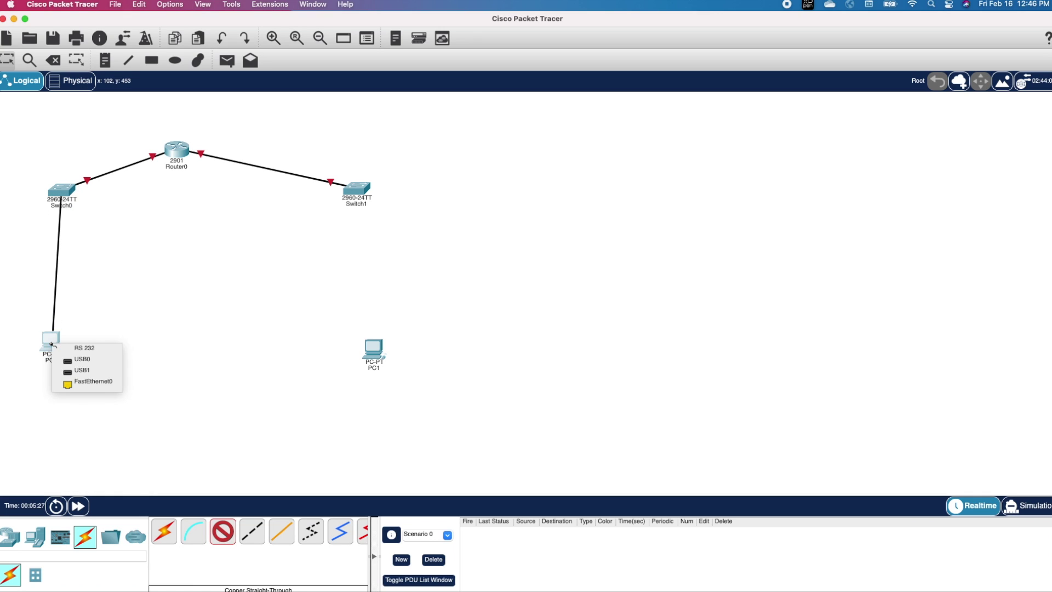
pyautogui.click(99, 387)
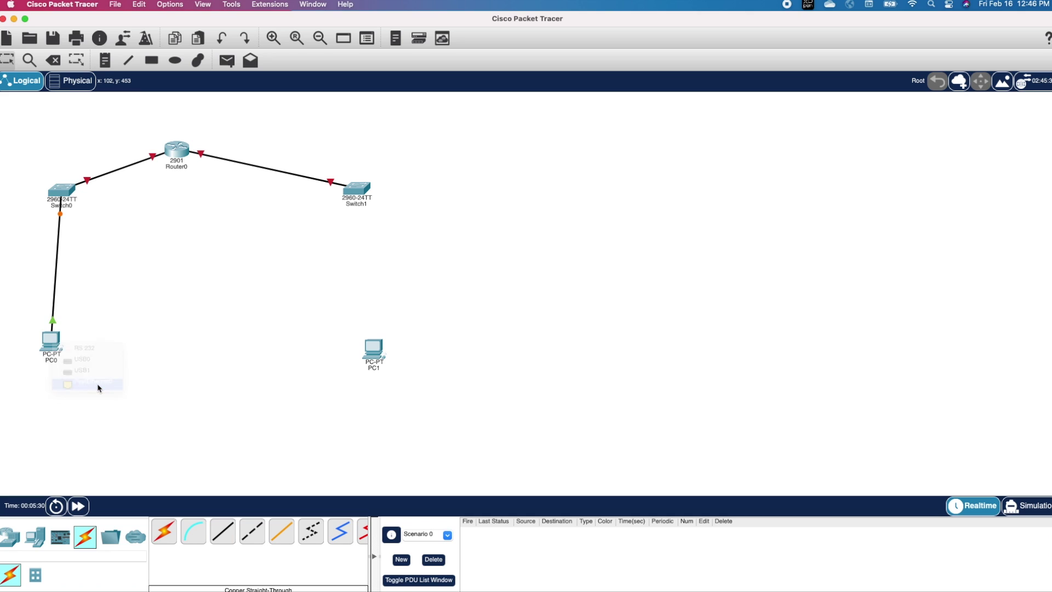
pyautogui.click(229, 534)
pyautogui.click(360, 195)
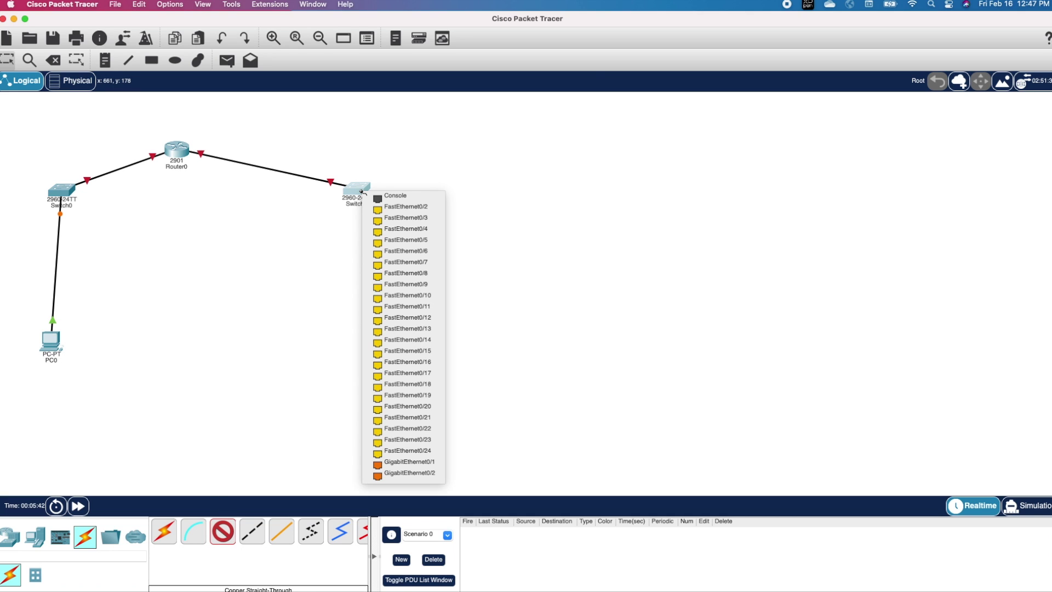
pyautogui.click(389, 212)
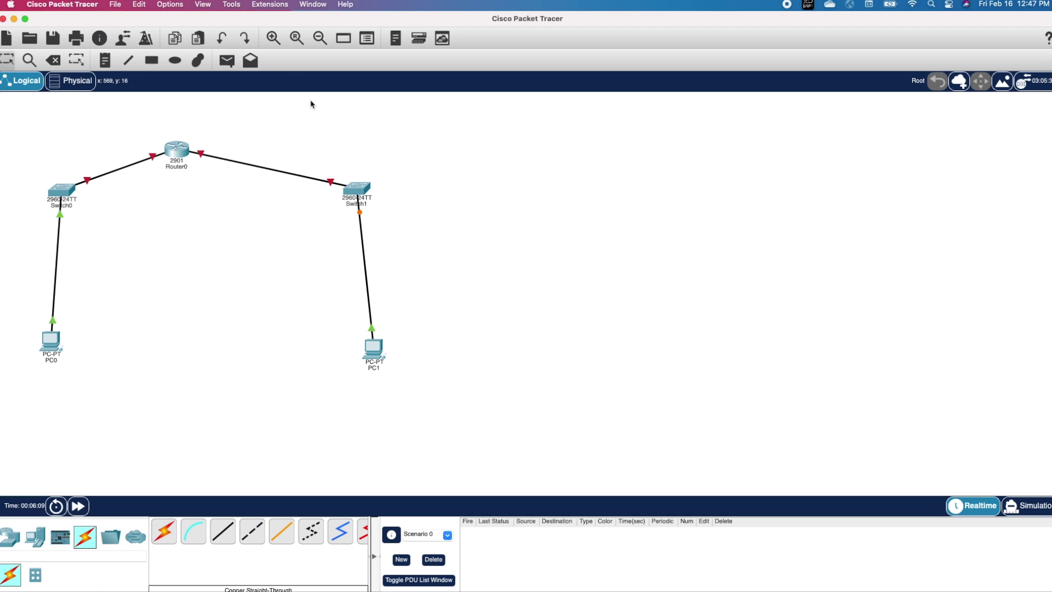
pyautogui.click(273, 39)
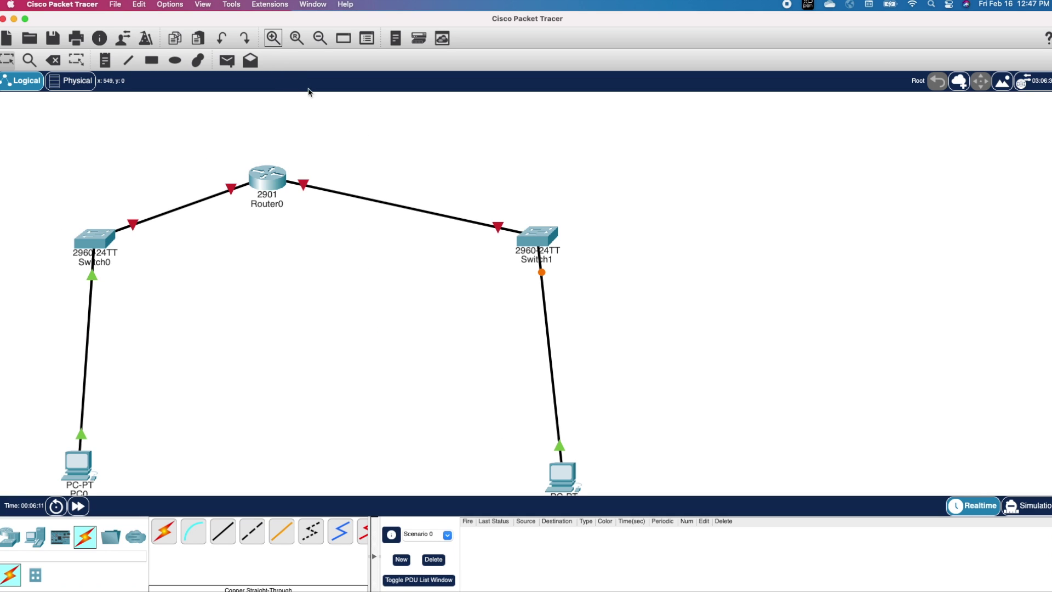
# Step: Move Router0 higher and add a 10.1.1.1 / 255.255.255.0 note above-left of it
pyautogui.moveTo(269, 162); pyautogui.dragTo(281, 147)
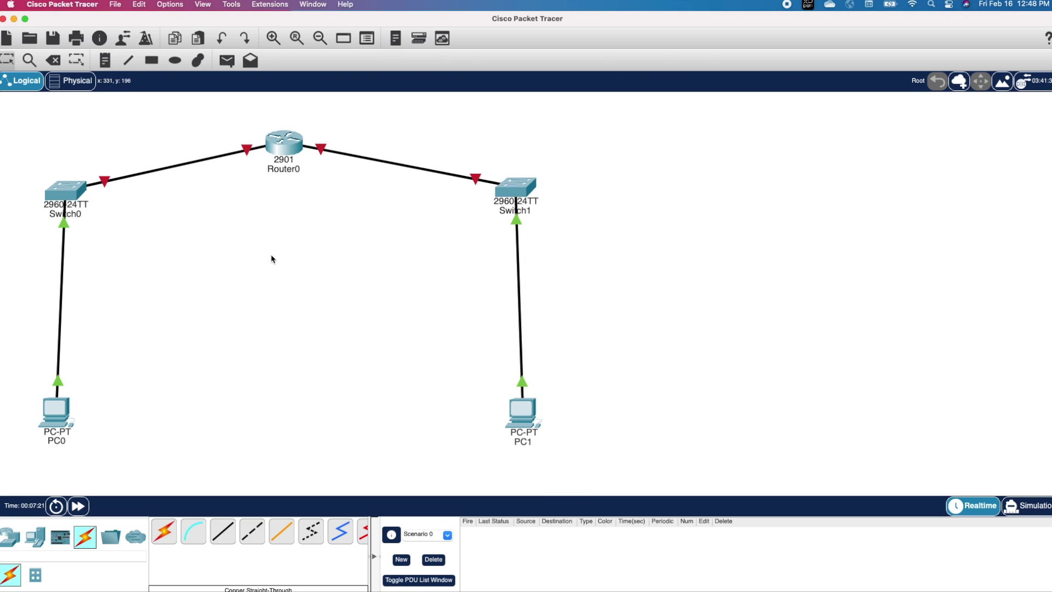
pyautogui.click(105, 58)
pyautogui.click(241, 132)
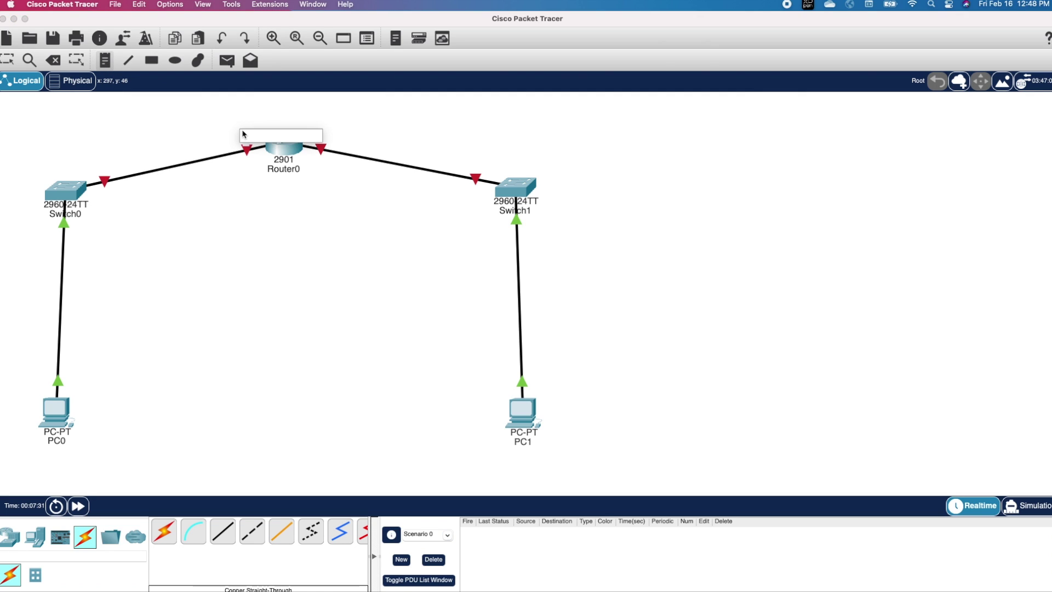
pyautogui.write('19')
pyautogui.write('.1.1.1')
pyautogui.press('Return')
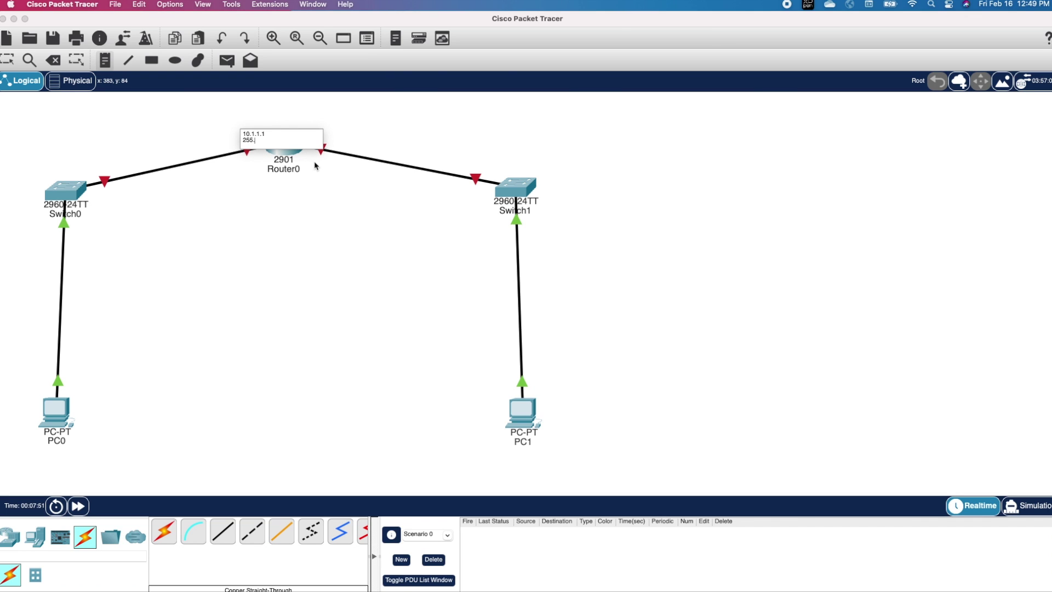
pyautogui.write('255.255.255.0')
pyautogui.click(315, 165)
pyautogui.moveTo(290, 143); pyautogui.dragTo(231, 136)
# Step: Add a 10.1.2.1 / 255.255.255.0 note beside Router0's right link
pyautogui.click(105, 60)
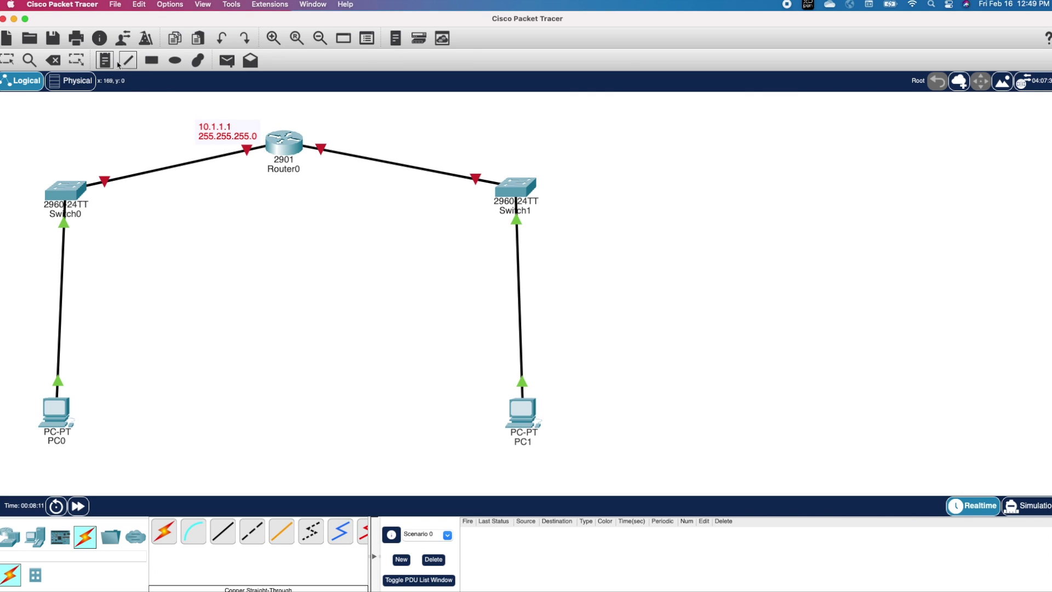
pyautogui.click(318, 130)
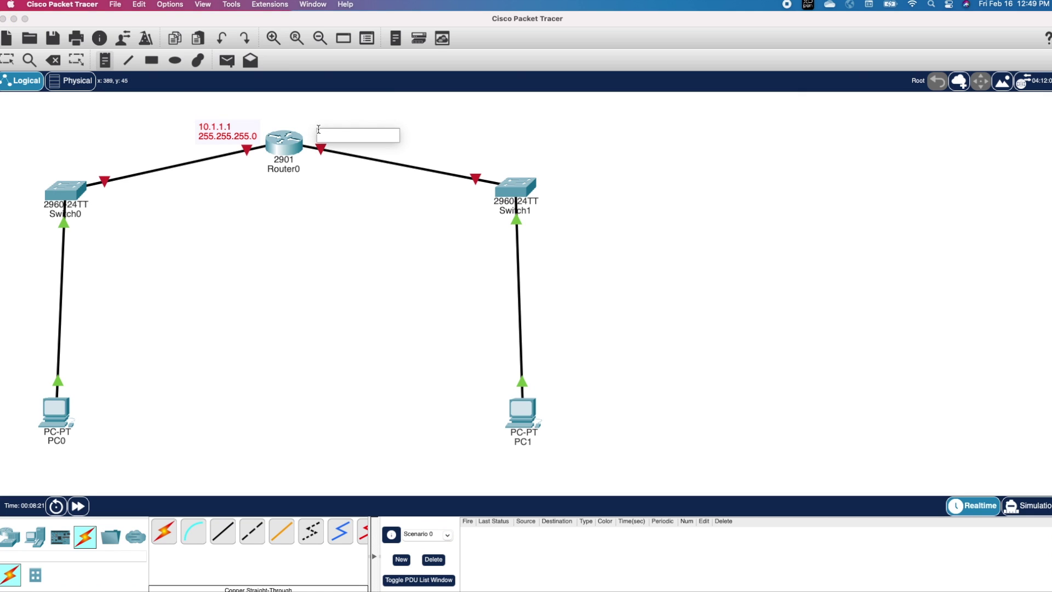
pyautogui.write('10.1.2.1')
pyautogui.press('Return')
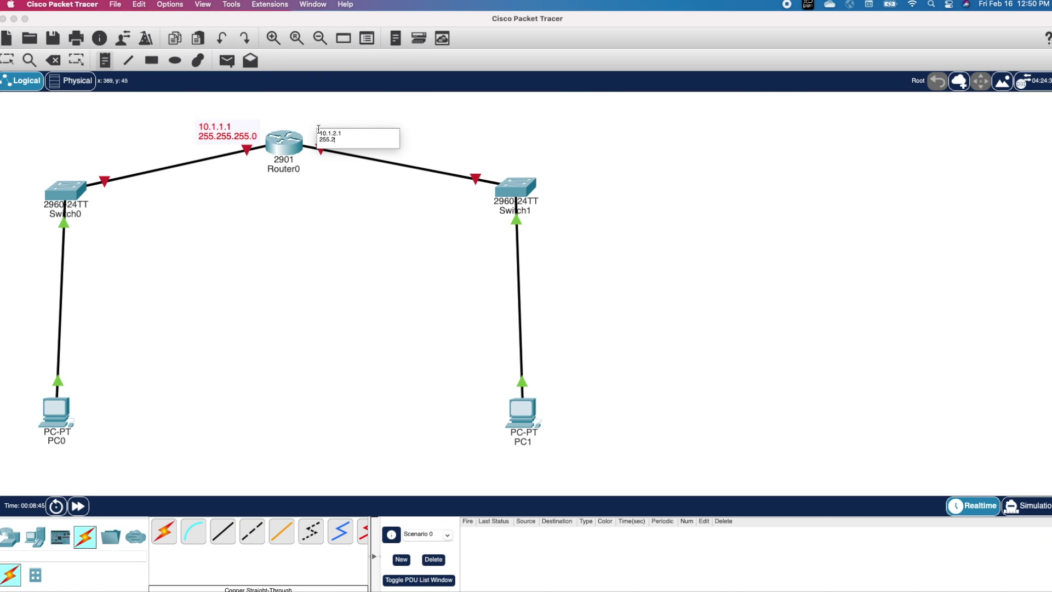
pyautogui.write('255.255.255.0')
pyautogui.click(222, 307)
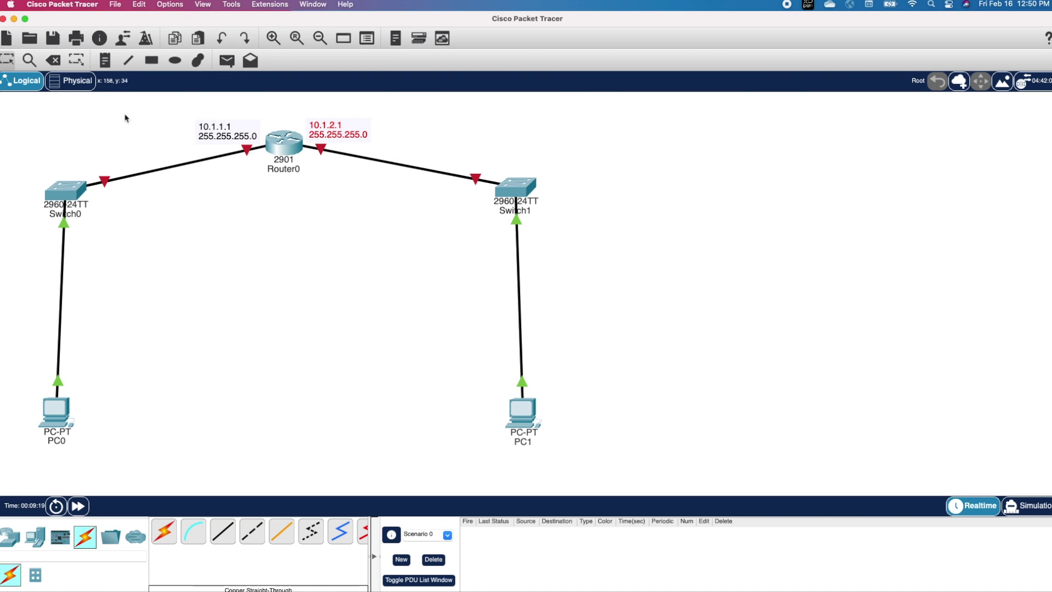
# Step: Add PC0's note: 10.1.1.10, 255.255.255.0, GW: 10.1.1.1
pyautogui.click(107, 59)
pyautogui.click(83, 408)
pyautogui.write('10.1.')
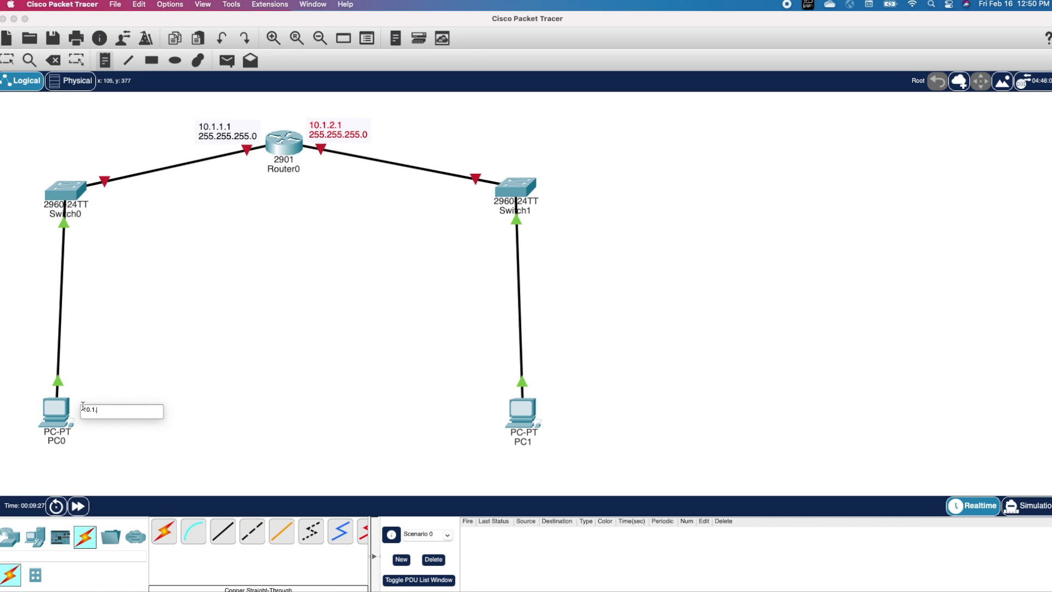
pyautogui.write('1.10')
pyautogui.press('Return')
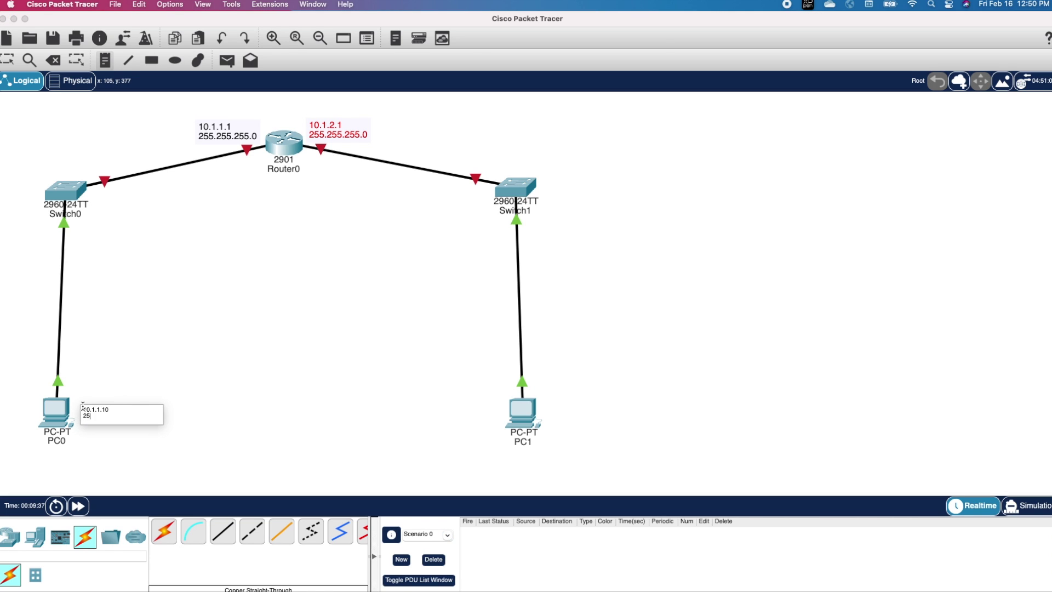
pyautogui.write('255.255.255.0')
pyautogui.press('Return')
pyautogui.write('GW: 10.')
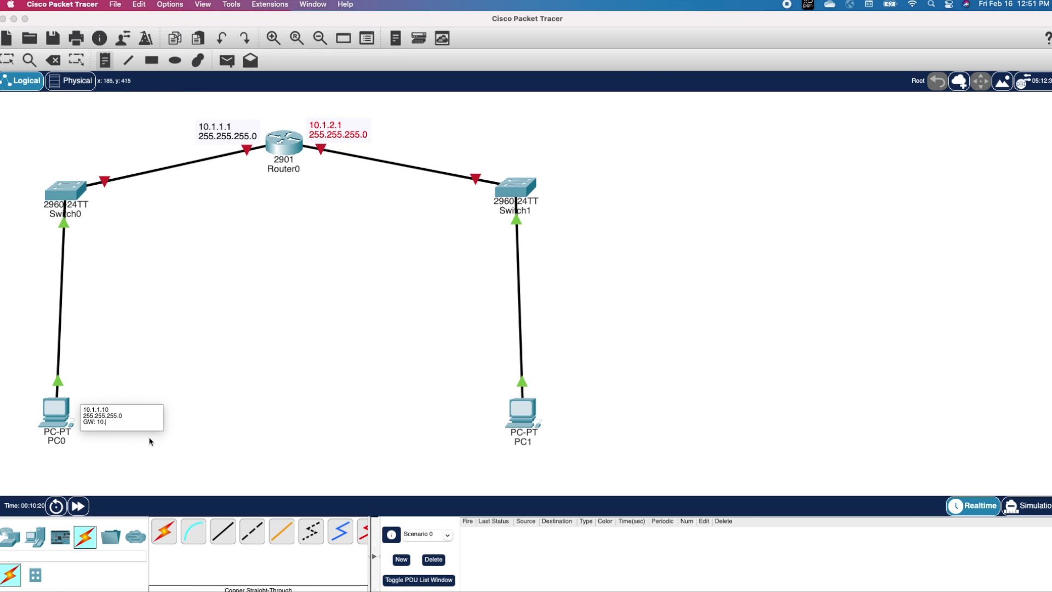
pyautogui.write('1.1.1')
pyautogui.click(186, 334)
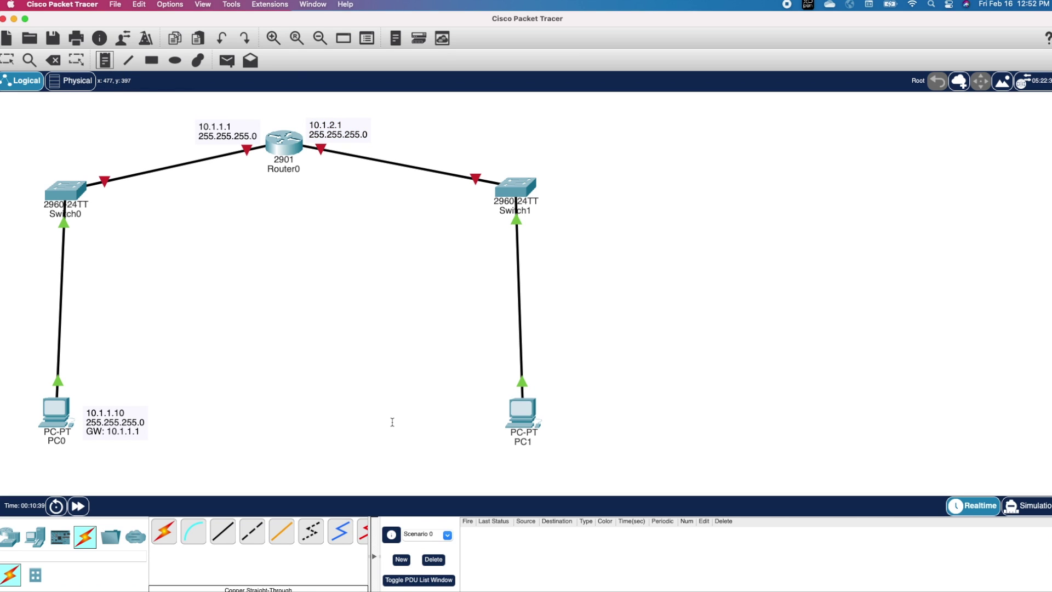
# Step: Add PC1's note: 10.1.2.10, 255.255.255.0, GW: 10.1.2.1
pyautogui.click(451, 409)
pyautogui.write('10')
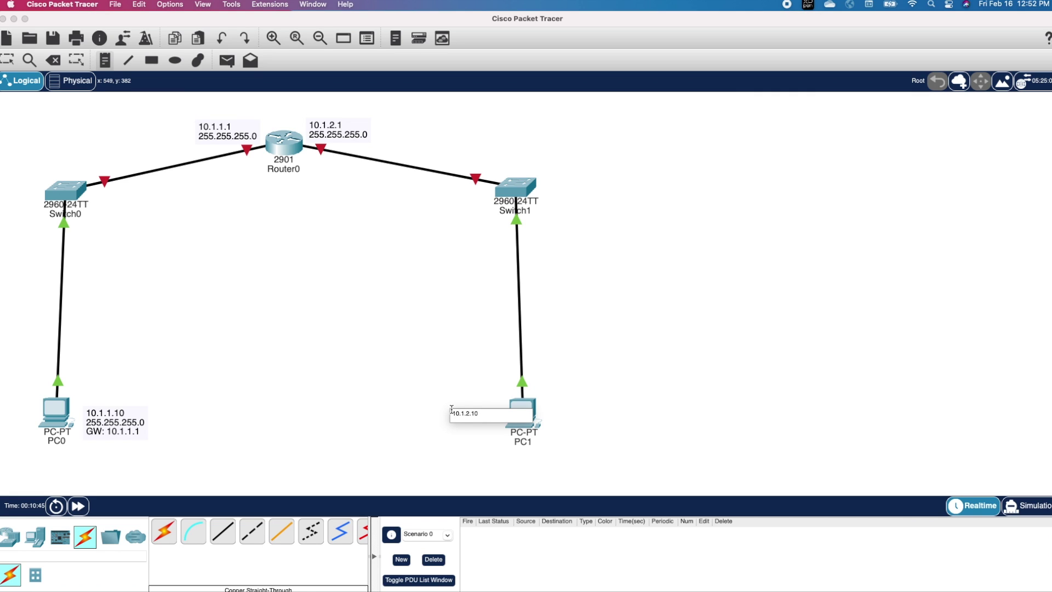
pyautogui.write('.1.2.10')
pyautogui.press('Return')
pyautogui.write('255.255.255.0')
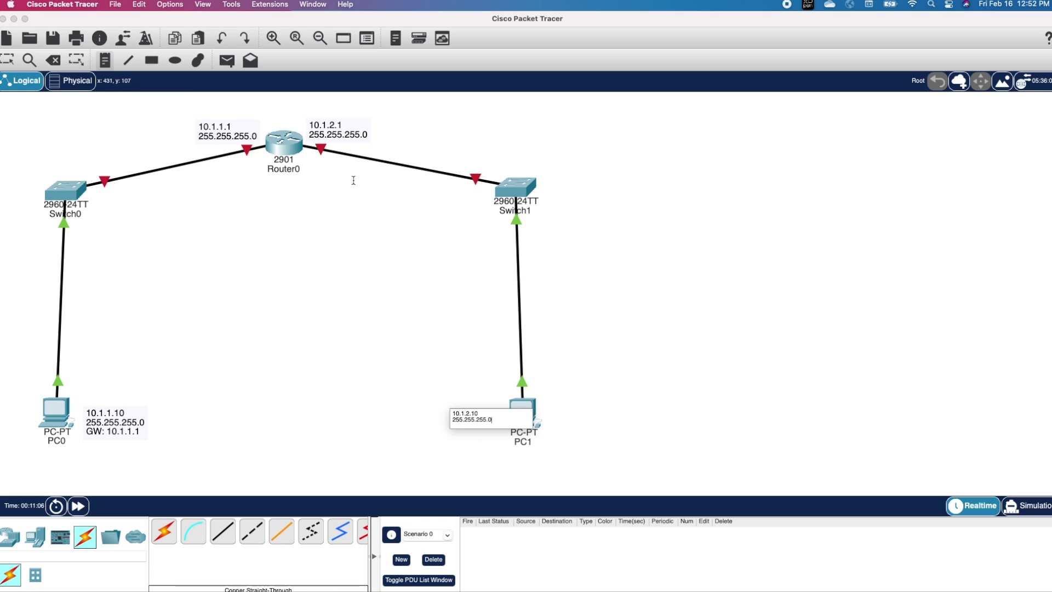
pyautogui.click(385, 246)
pyautogui.write('GW: 10.1.')
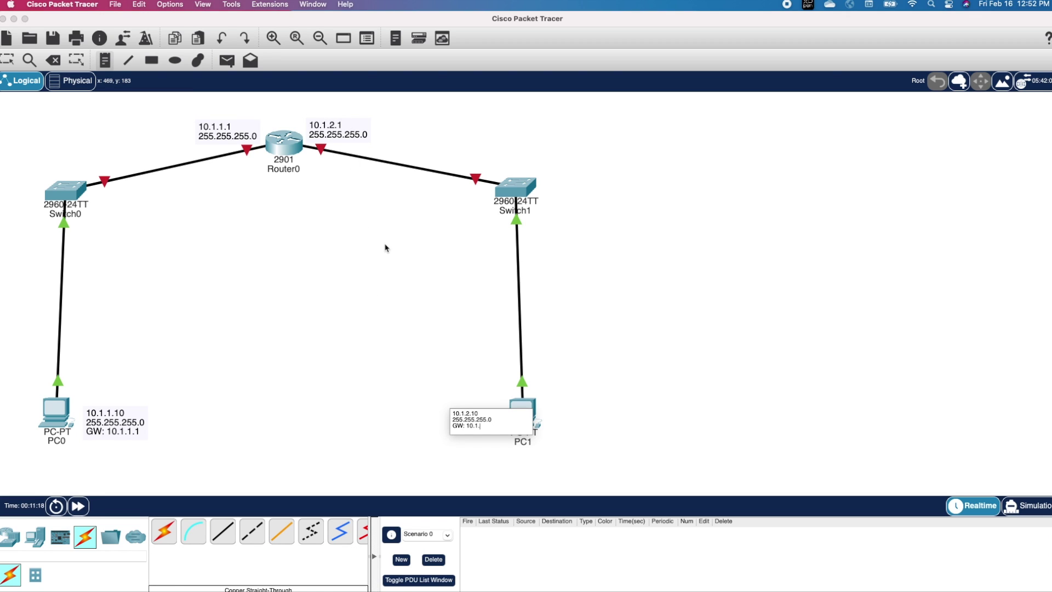
pyautogui.moveTo(456, 419); pyautogui.dragTo(447, 413)
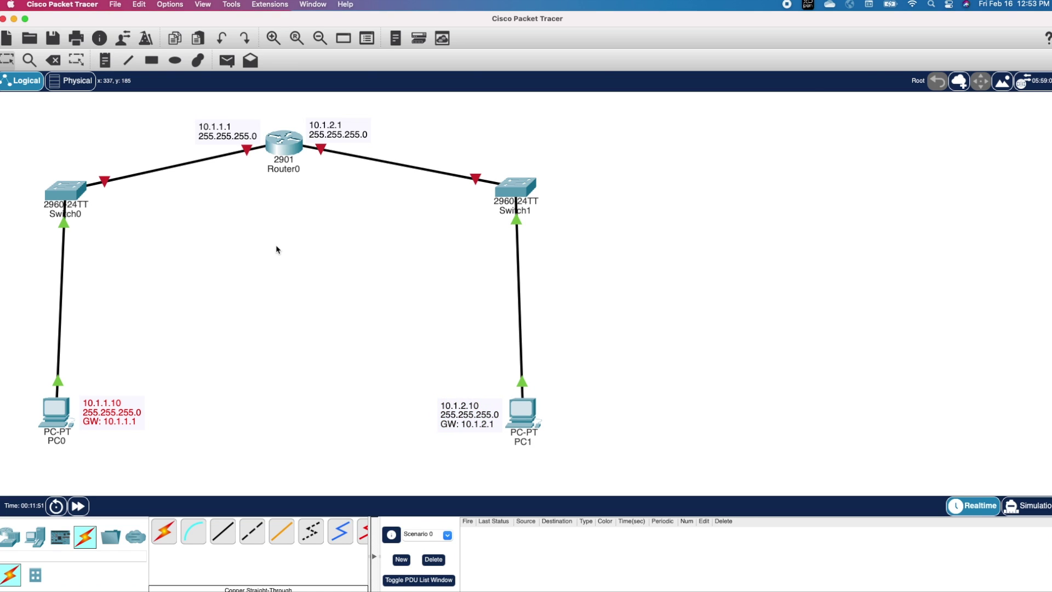
pyautogui.click(283, 142)
pyautogui.click(574, 161)
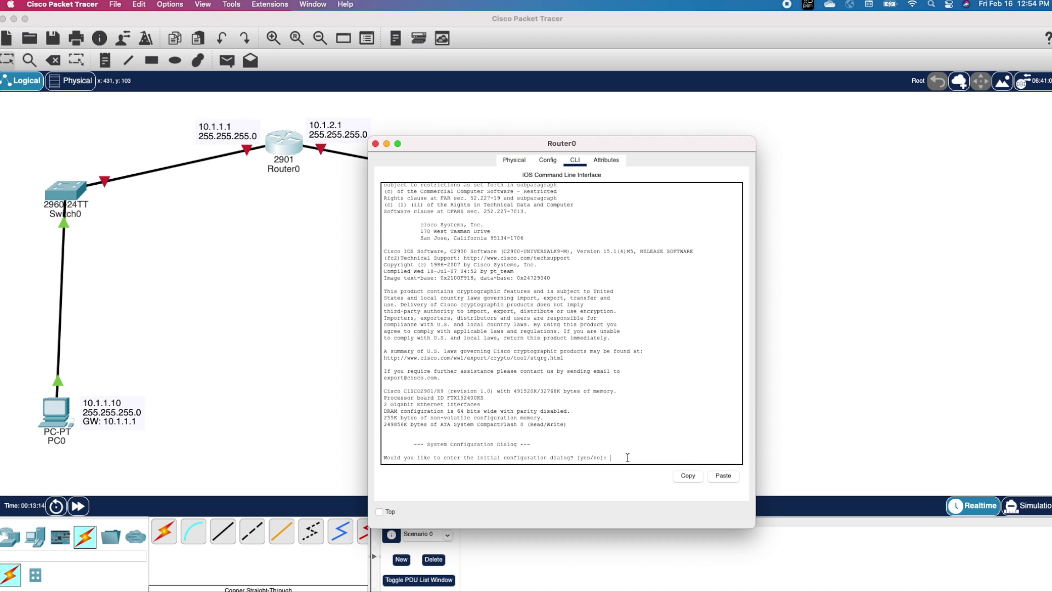
pyautogui.moveTo(627, 457); pyautogui.dragTo(378, 190)
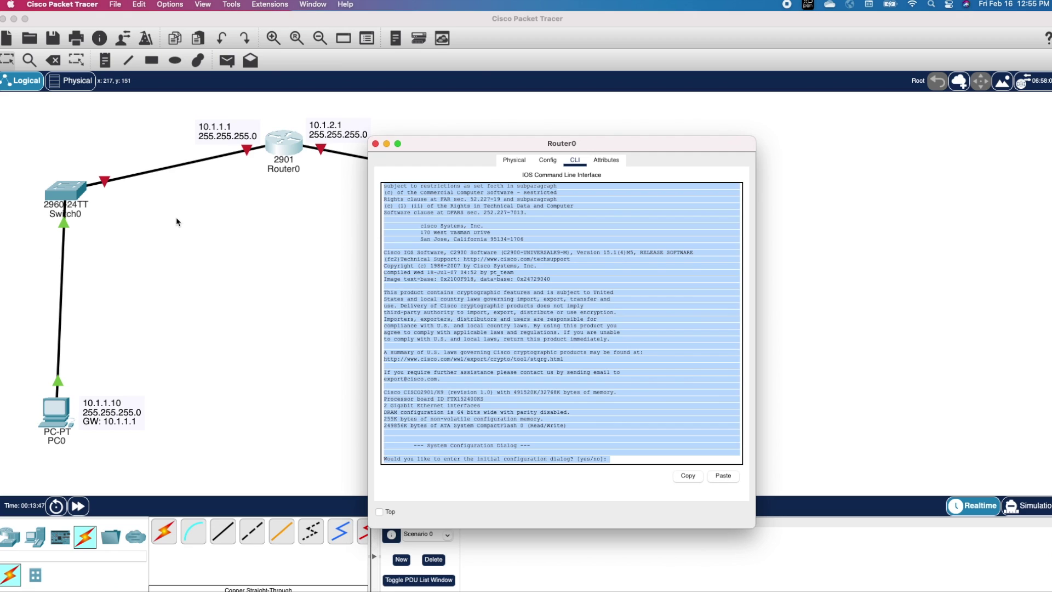
pyautogui.click(375, 144)
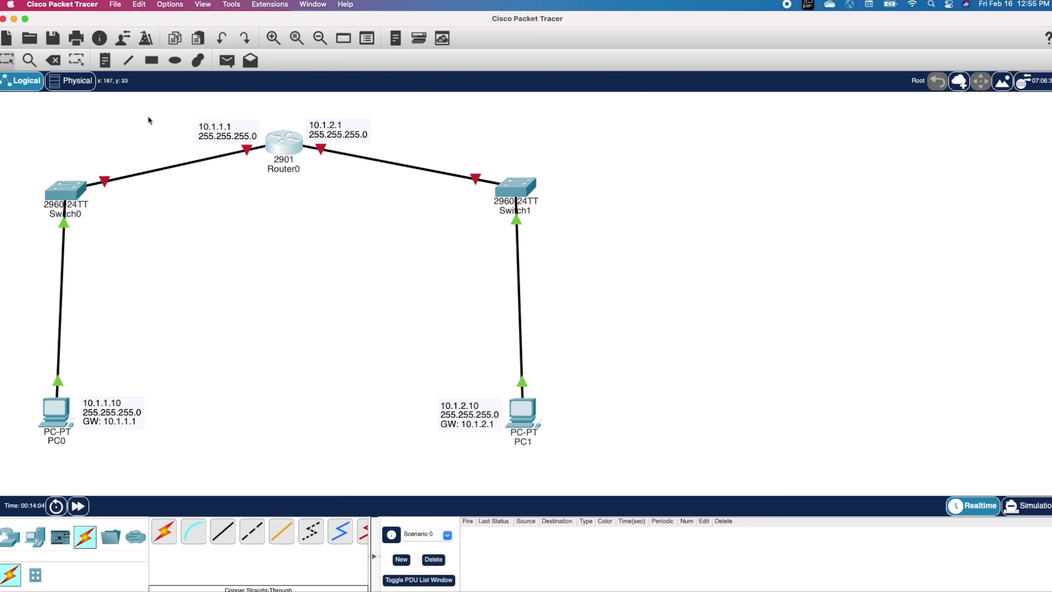
pyautogui.click(73, 5)
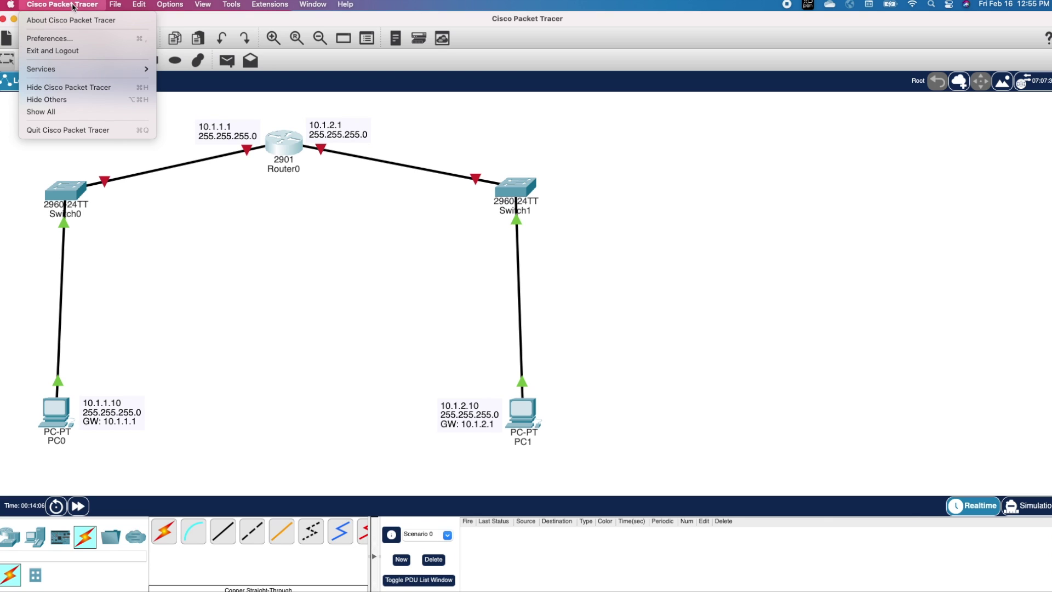
# Step: In Preferences, hide device model labels and always show port labels
pyautogui.click(53, 41)
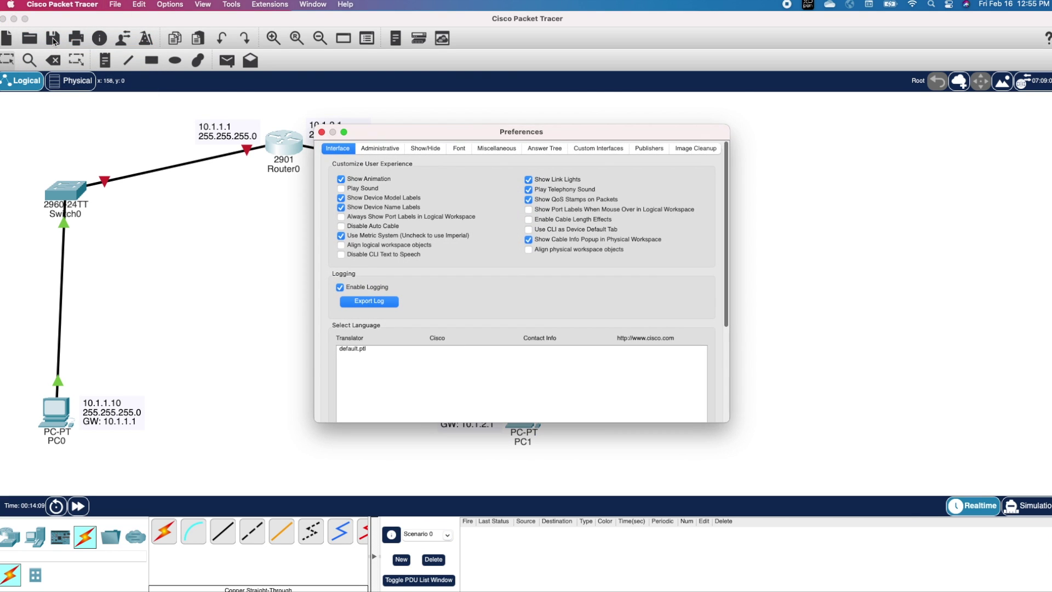
pyautogui.moveTo(406, 143); pyautogui.dragTo(632, 163)
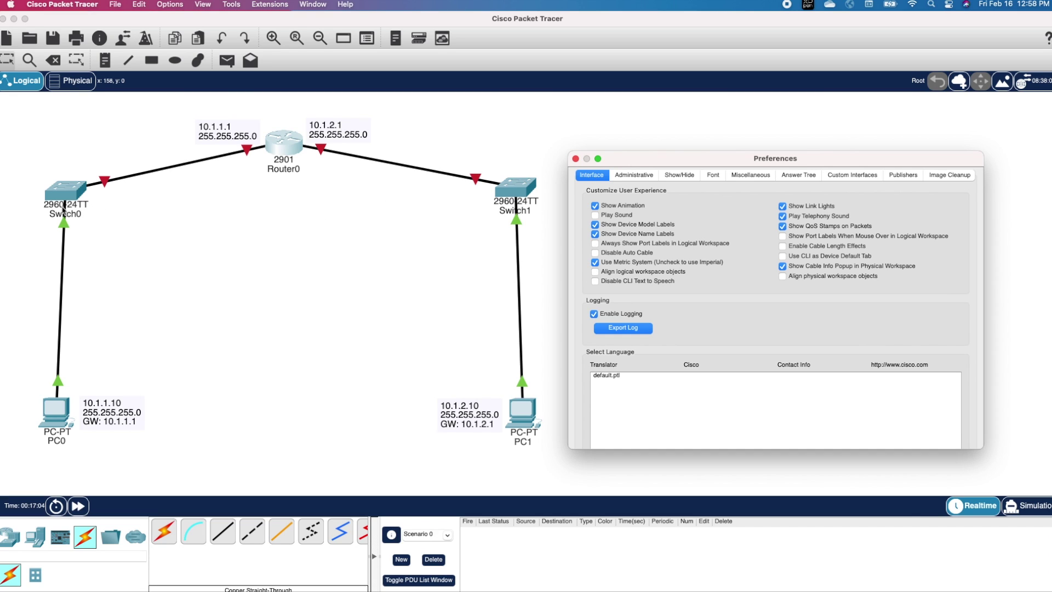
pyautogui.click(595, 224)
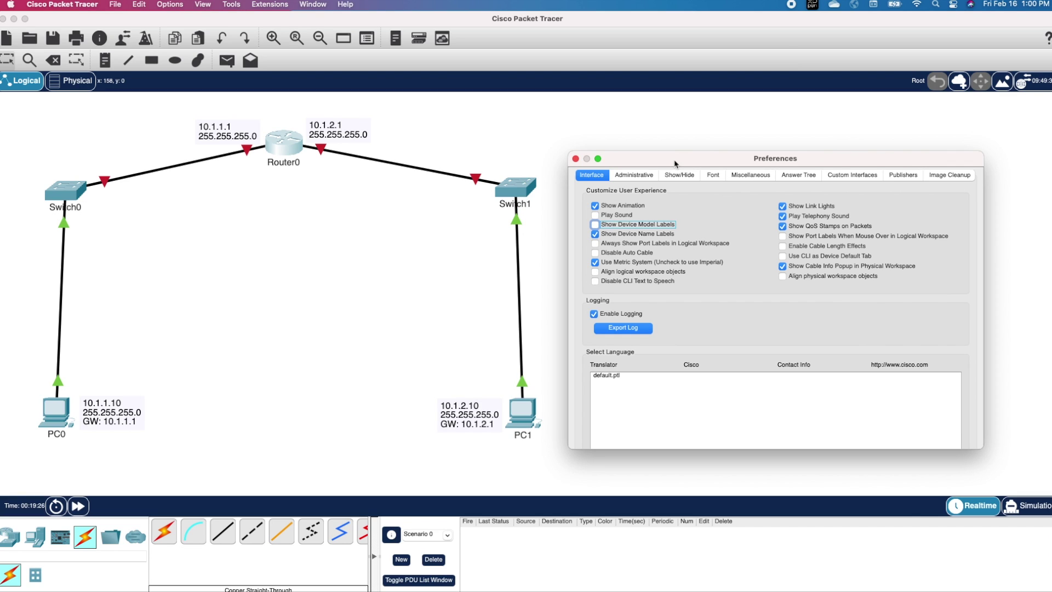
pyautogui.click(595, 243)
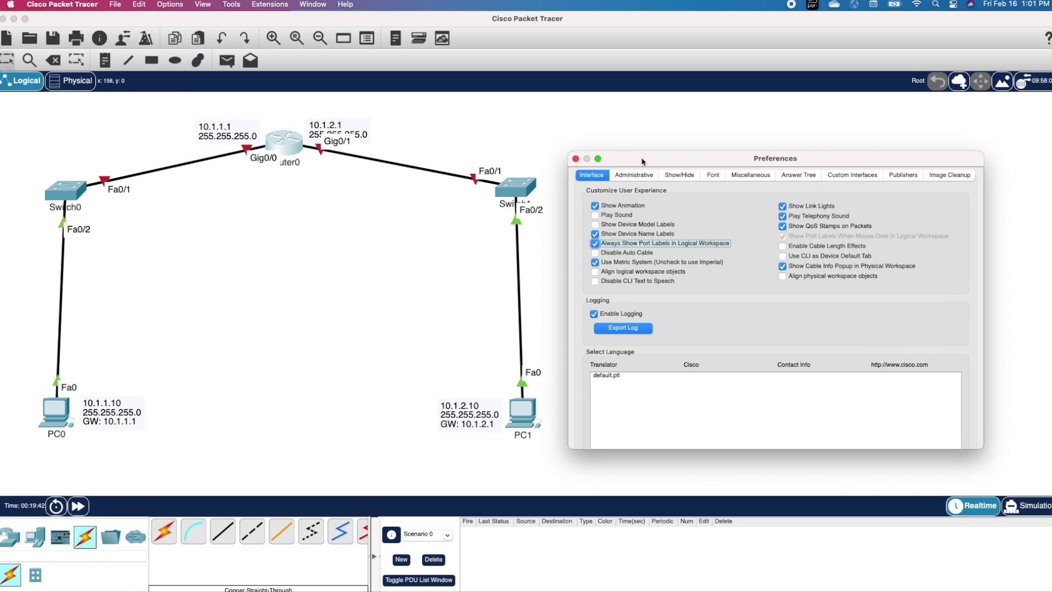
# Step: Set the CLI font size to 20 and Router IOS text to green on black, then apply
pyautogui.click(713, 177)
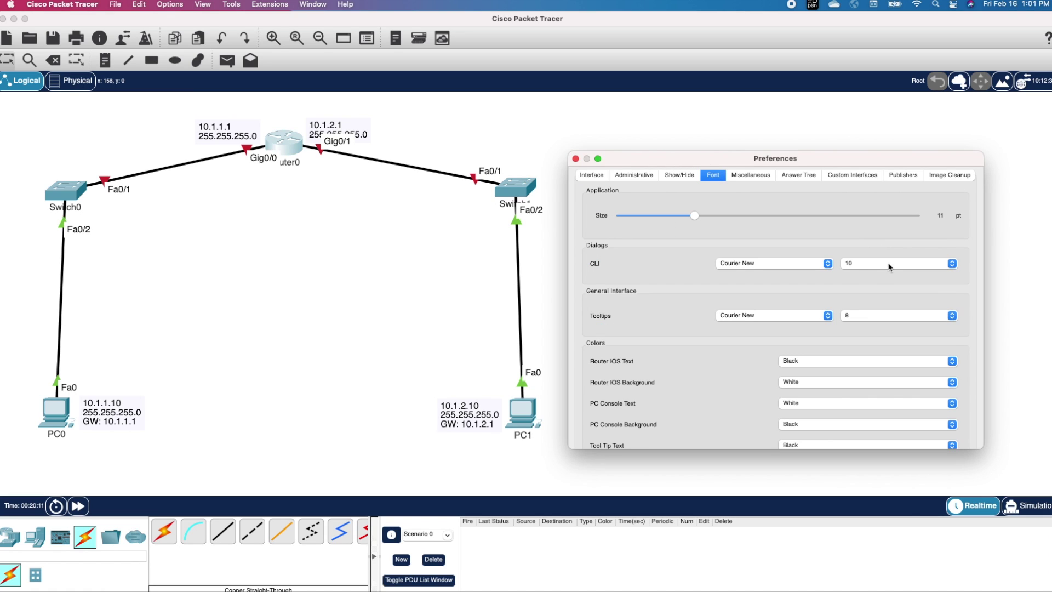
pyautogui.click(890, 264)
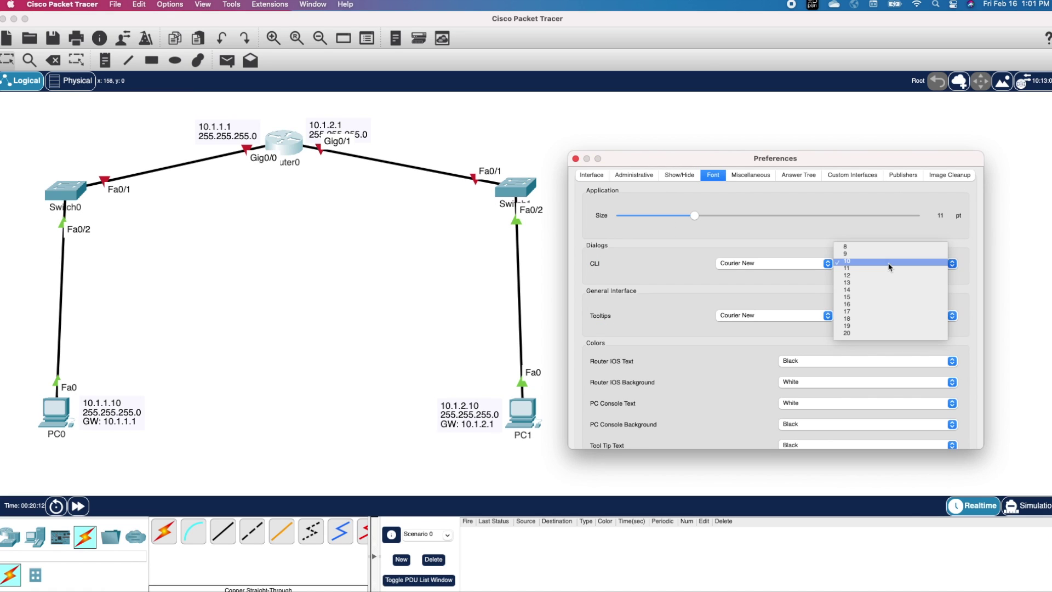
pyautogui.click(865, 334)
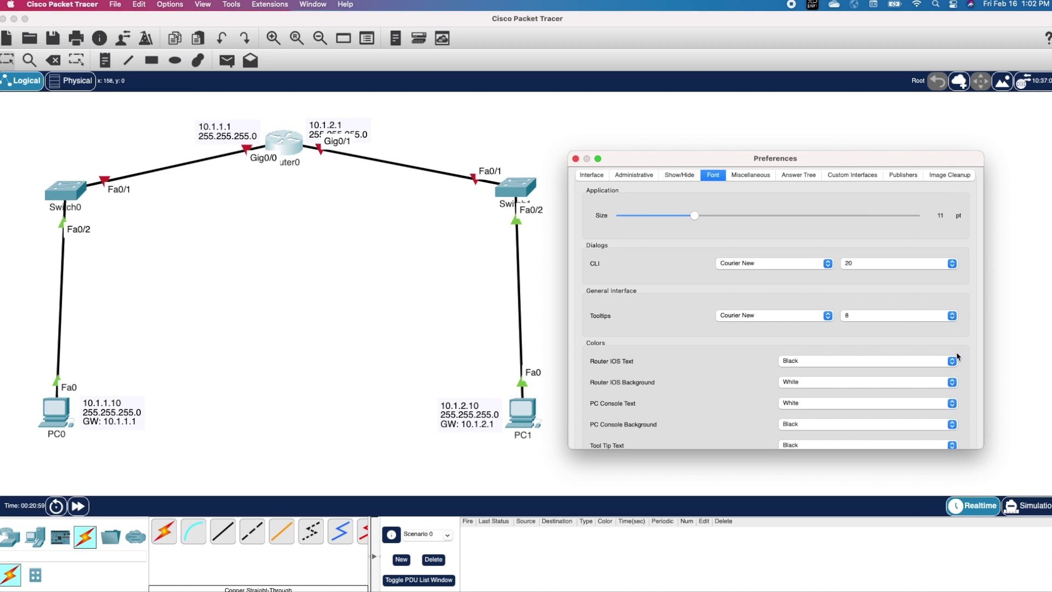
pyautogui.click(952, 361)
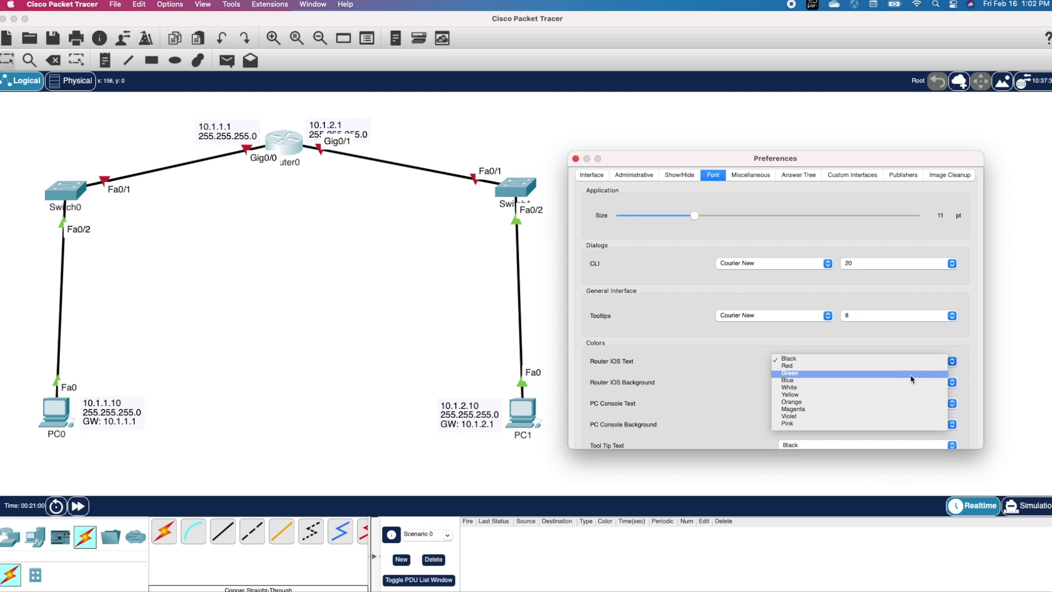
pyautogui.click(822, 383)
pyautogui.click(822, 382)
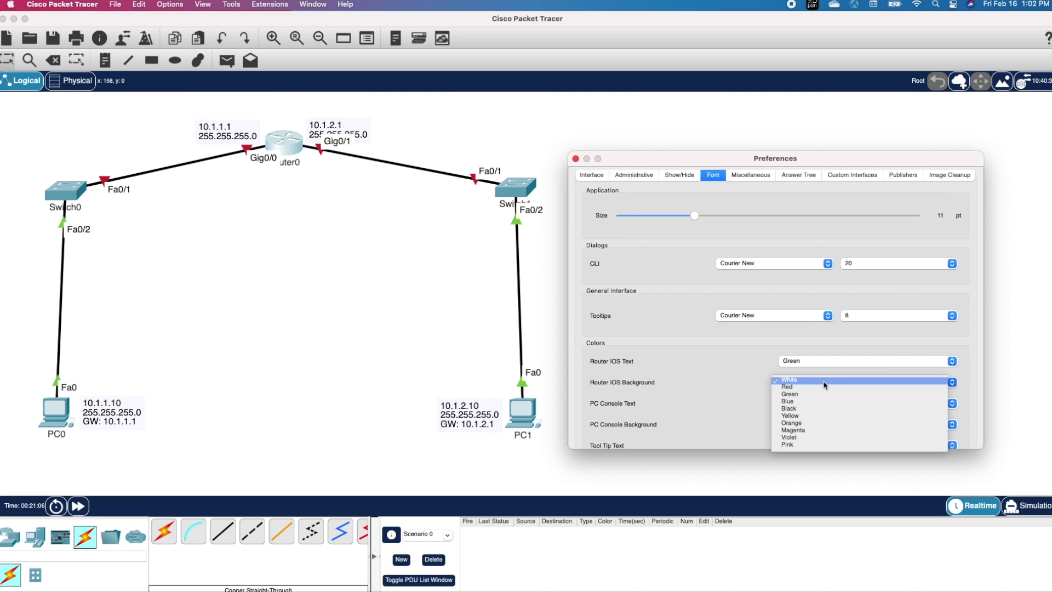
pyautogui.click(806, 410)
pyautogui.scroll(-3, 756, 425)
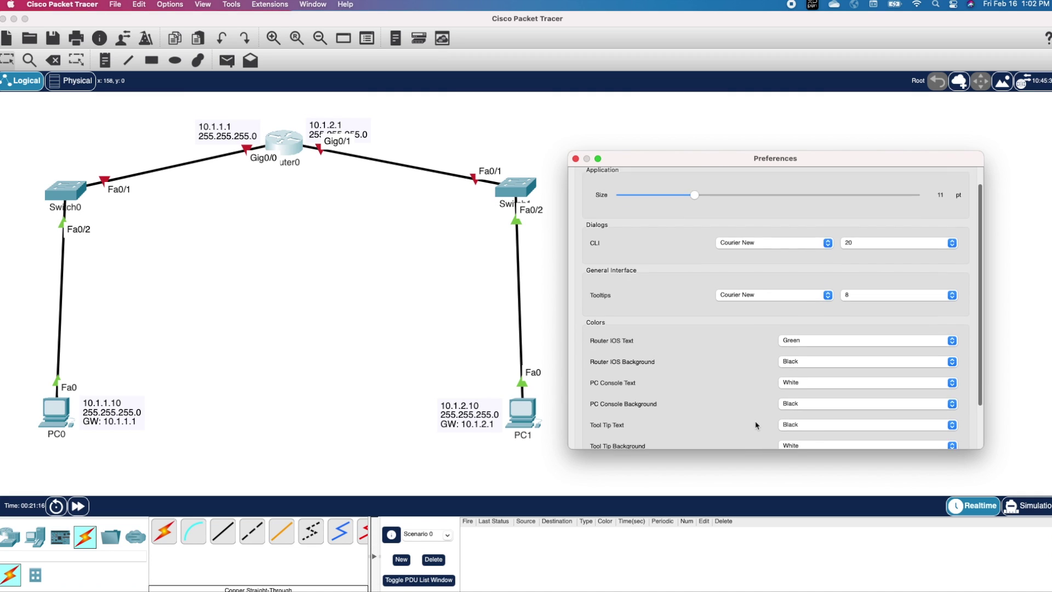
pyautogui.click(861, 421)
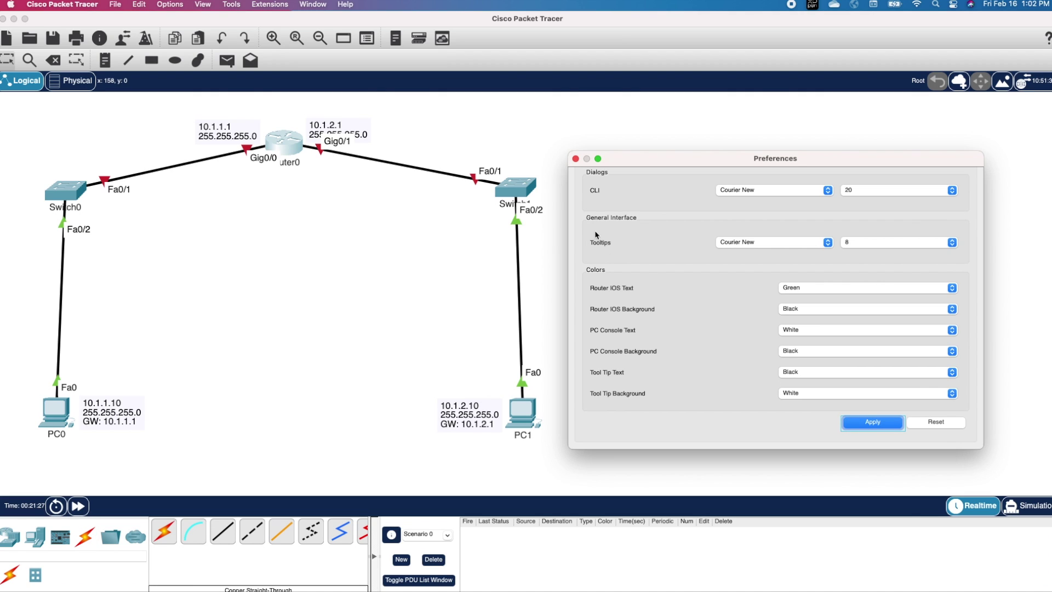
pyautogui.click(576, 159)
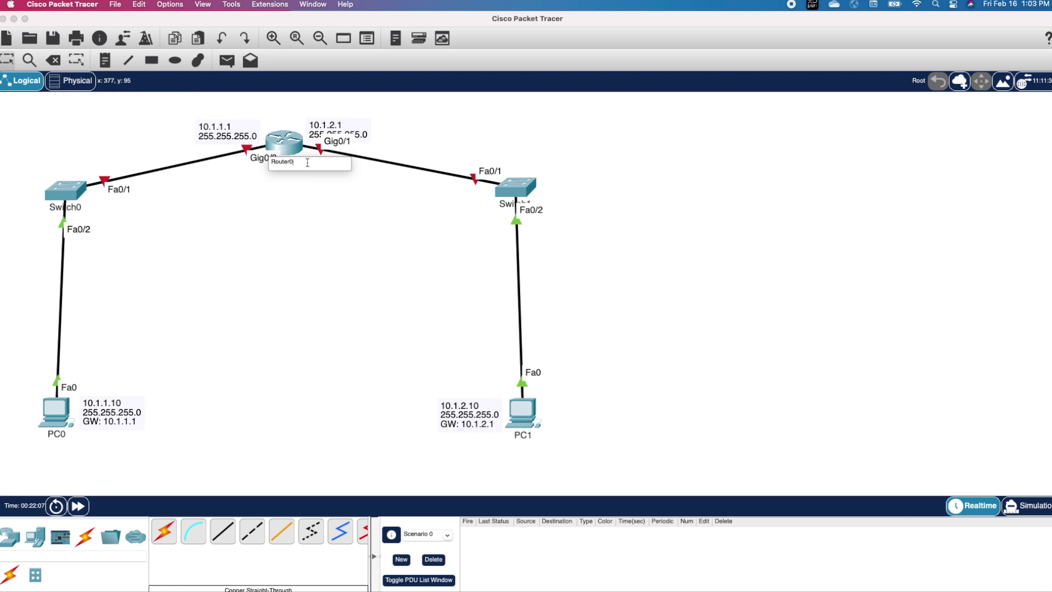
# Step: Rename the router to R1 and Switch0 to S1
pyautogui.press('super+a')
pyautogui.write('R1')
pyautogui.press('Return')
pyautogui.click(67, 207)
pyautogui.press('super+a')
pyautogui.write('S1')
pyautogui.press('Return')
# Step: Rename Switch1 to S2, PC1 to PC2, and PC0 to PC1
pyautogui.click(504, 205)
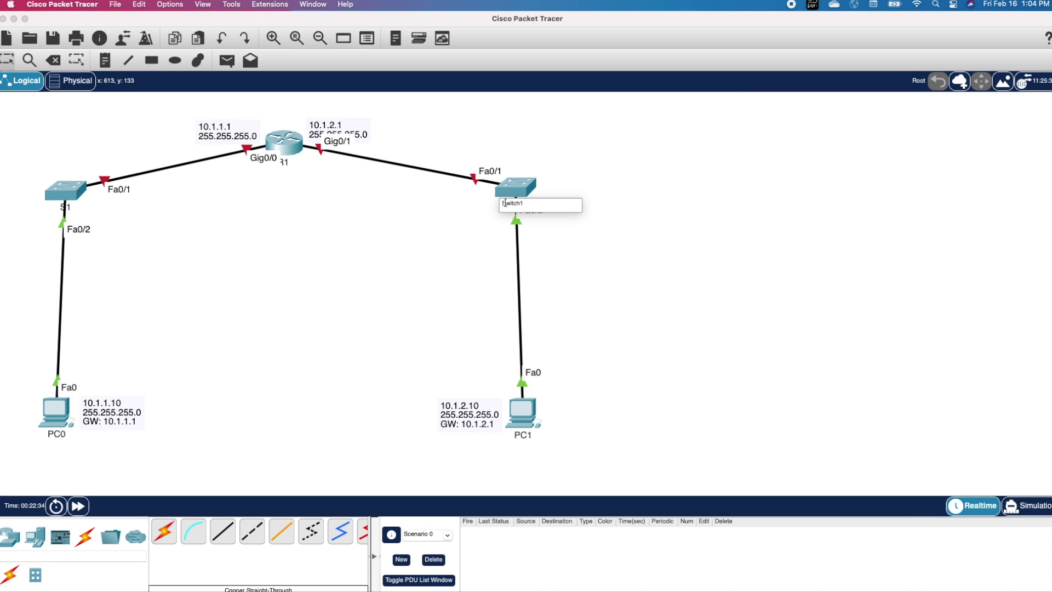
pyautogui.press('super+a')
pyautogui.write('S2')
pyautogui.press('Return')
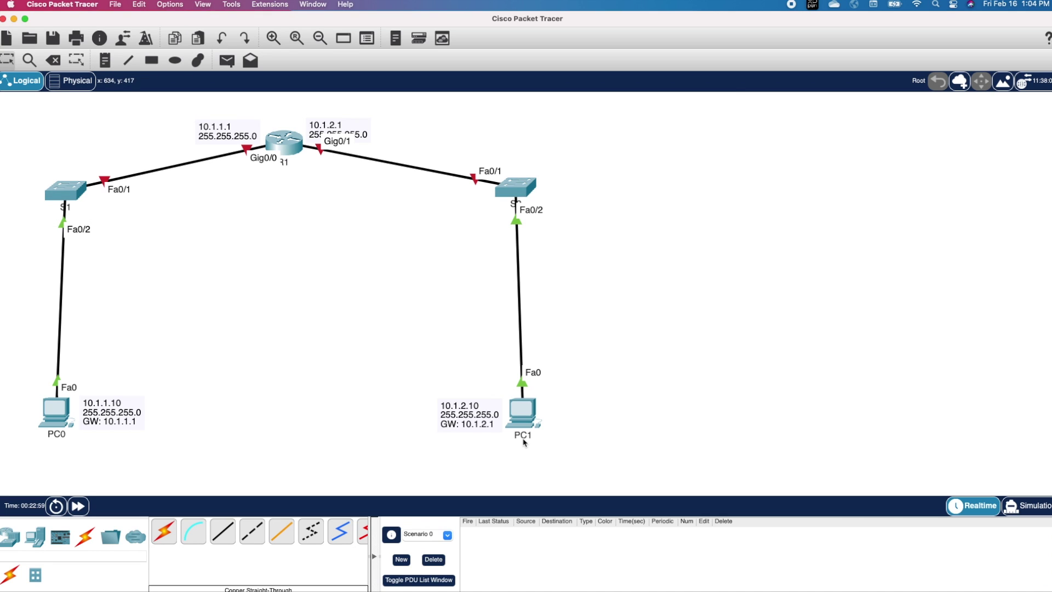
pyautogui.click(523, 435)
pyautogui.press('super+a')
pyautogui.write('PC2')
pyautogui.press('Return')
pyautogui.click(60, 434)
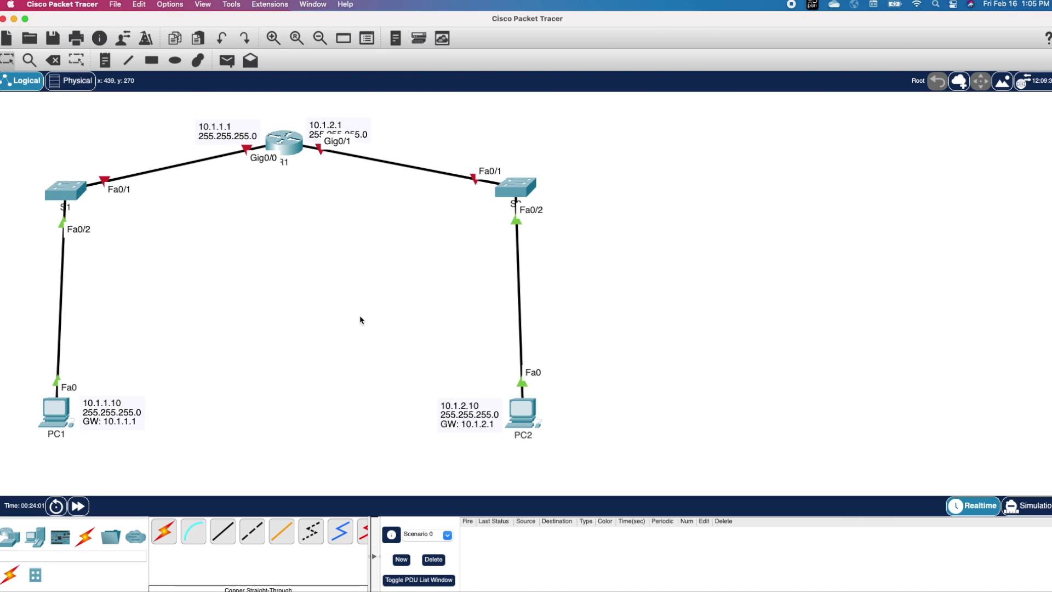
pyautogui.click(287, 147)
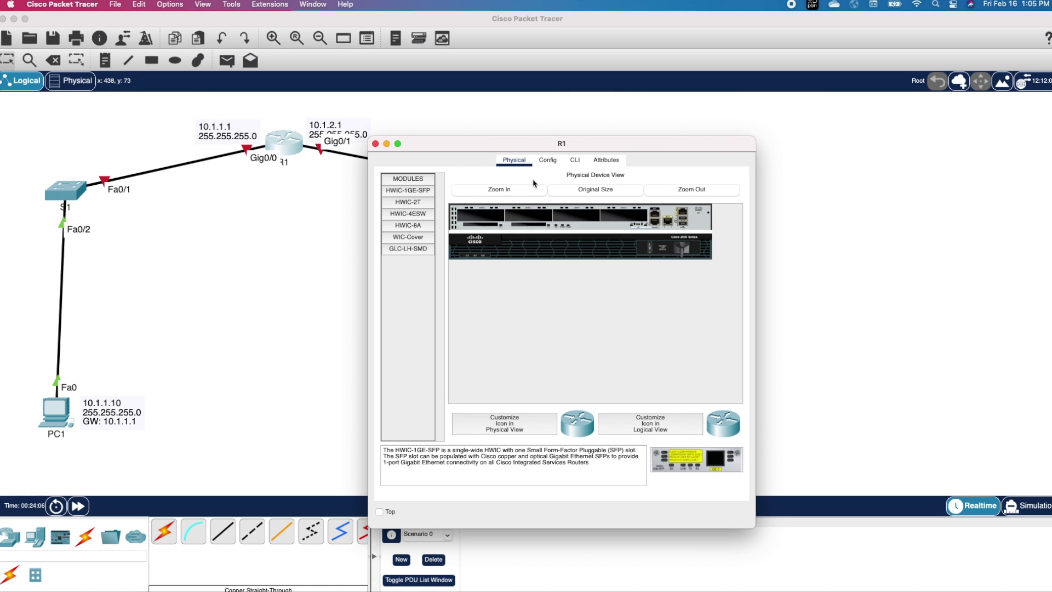
# Step: In R1's enlarged CLI, answer 'no' to the initial configuration dialog to reach Router>
pyautogui.click(575, 160)
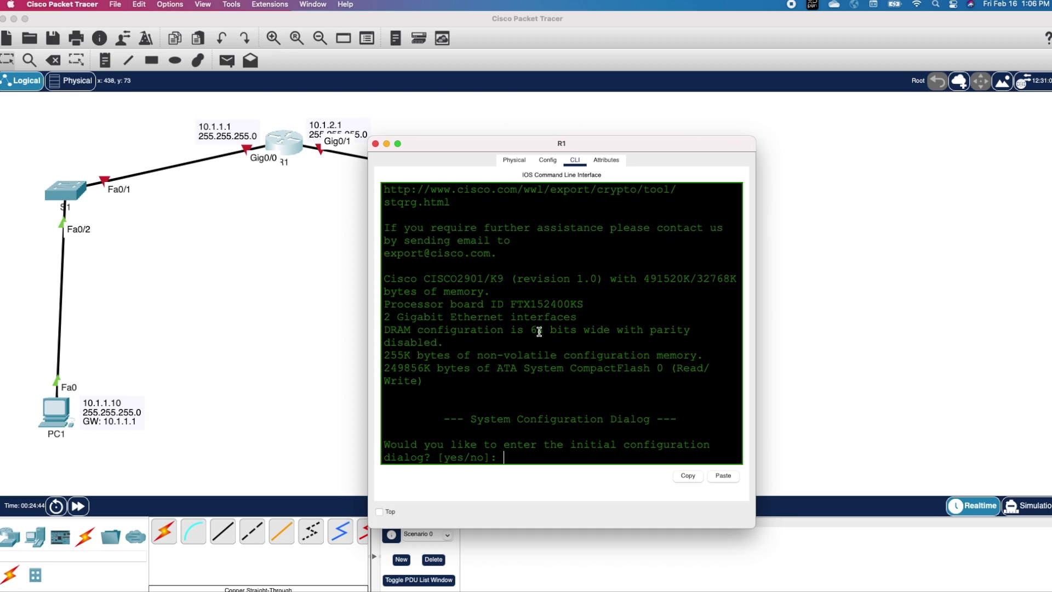
pyautogui.click(589, 262)
pyautogui.moveTo(463, 148); pyautogui.dragTo(759, 109)
pyautogui.moveTo(562, 494); pyautogui.dragTo(938, 494)
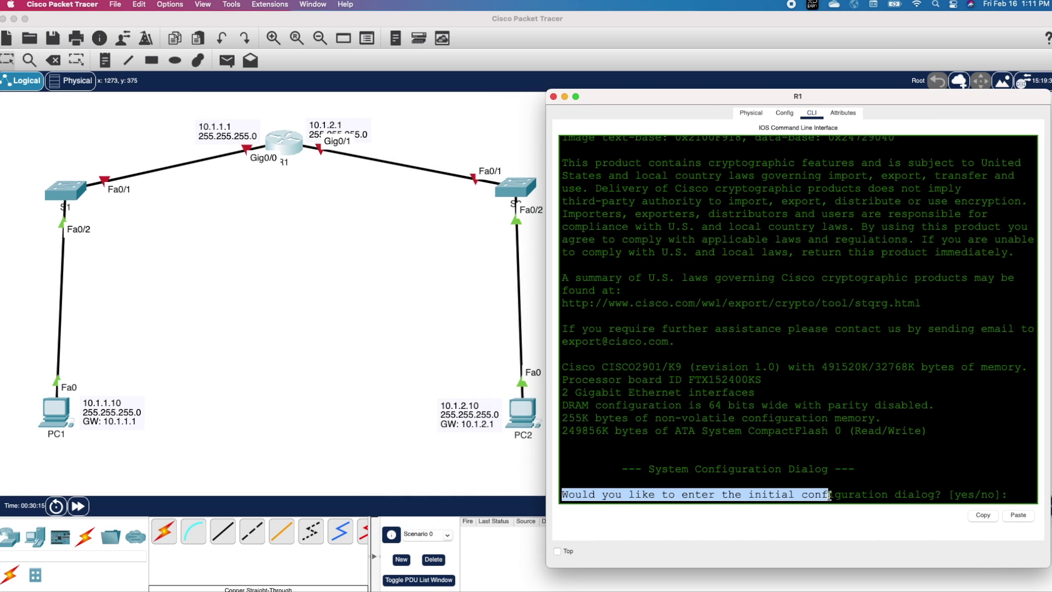
pyautogui.write('no')
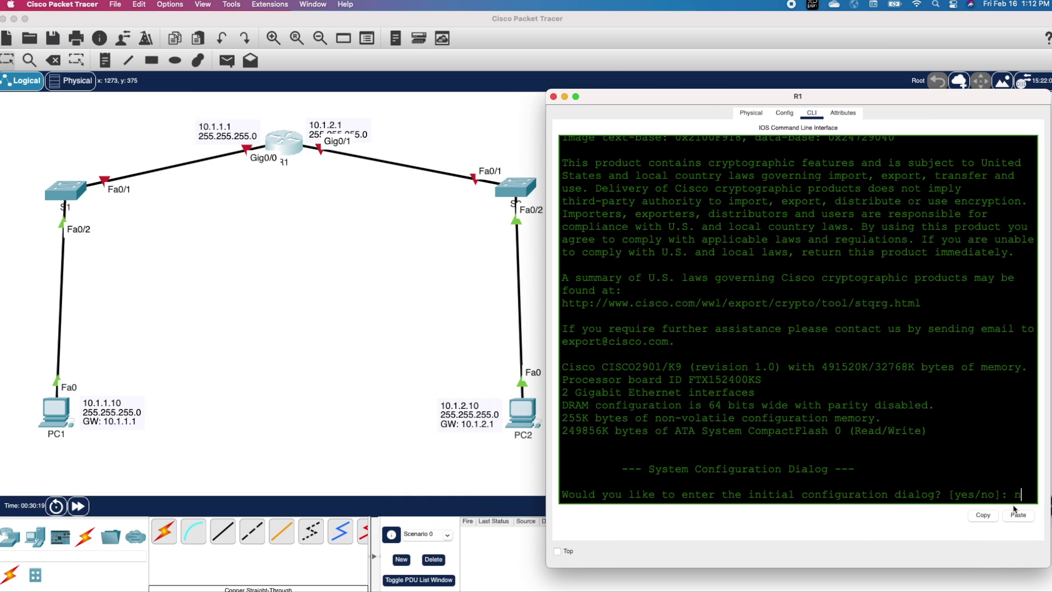
pyautogui.press('Return')
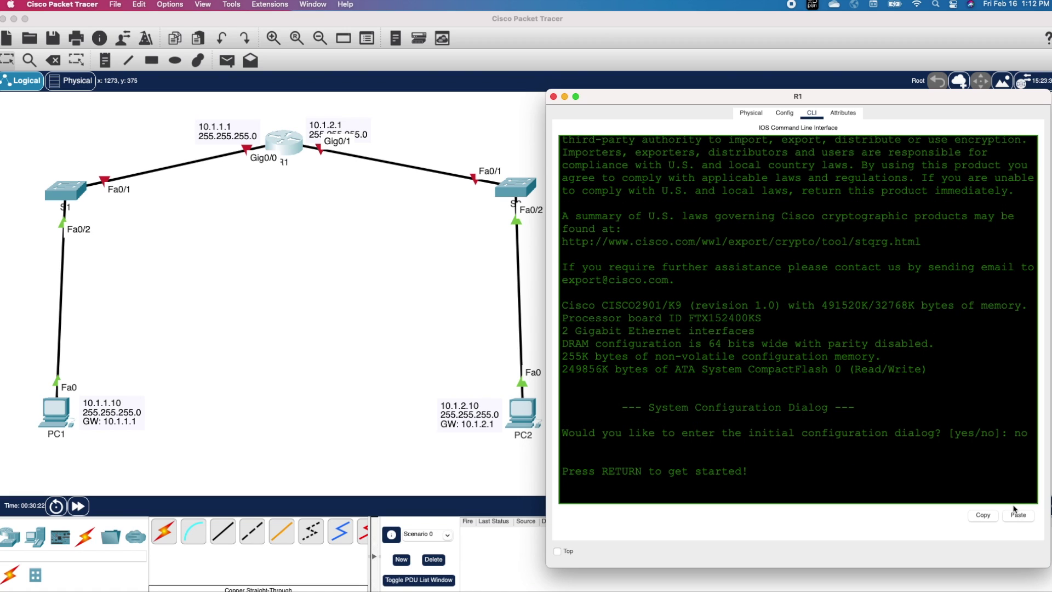
pyautogui.press('Return')
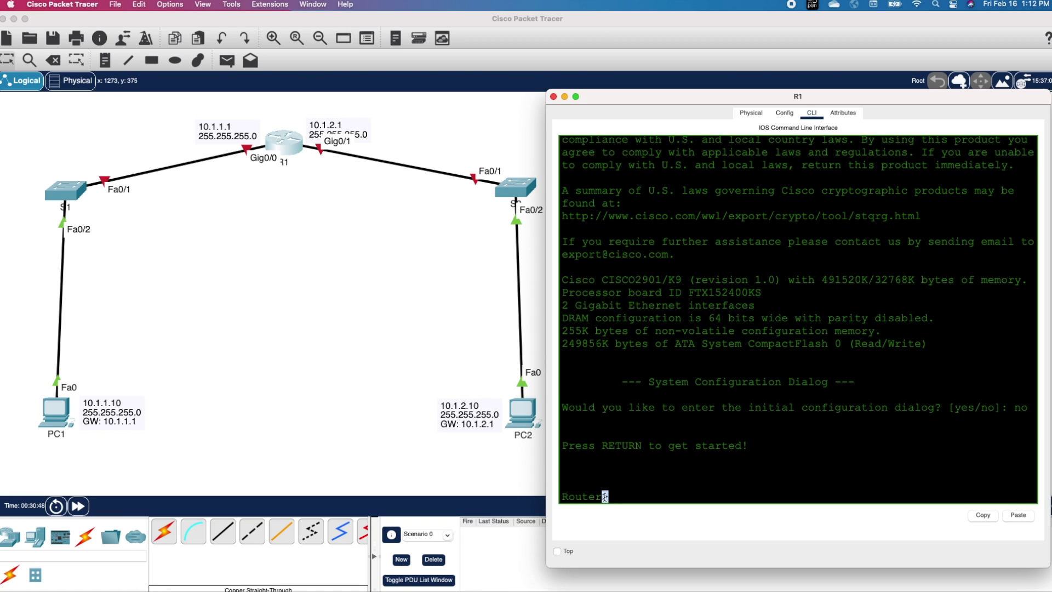
# Step: List available commands with ?, then enter privileged mode with ena completed to enable
pyautogui.write('?')
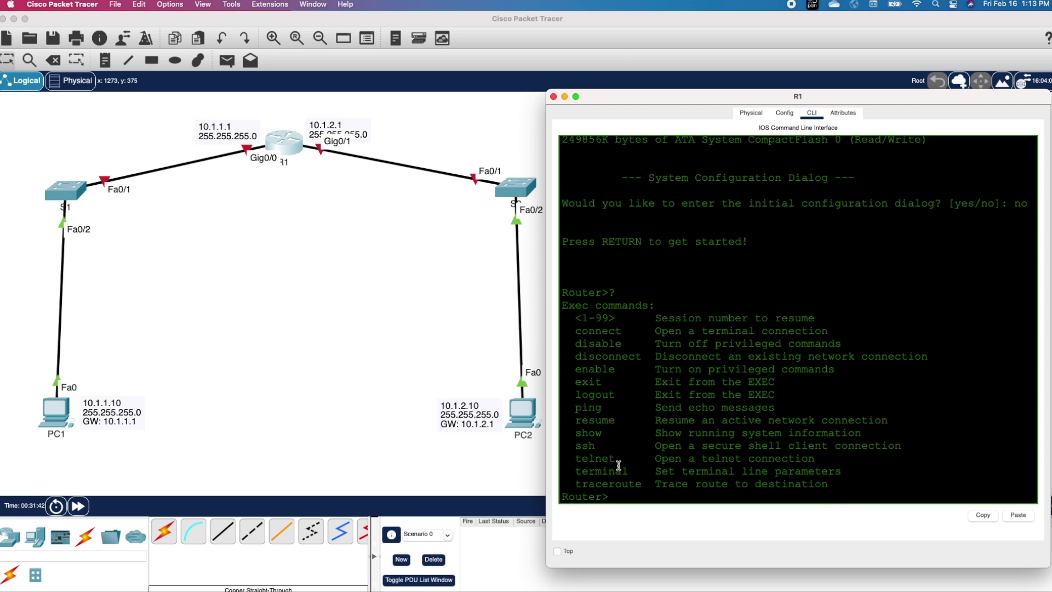
pyautogui.moveTo(575, 369); pyautogui.dragTo(835, 373)
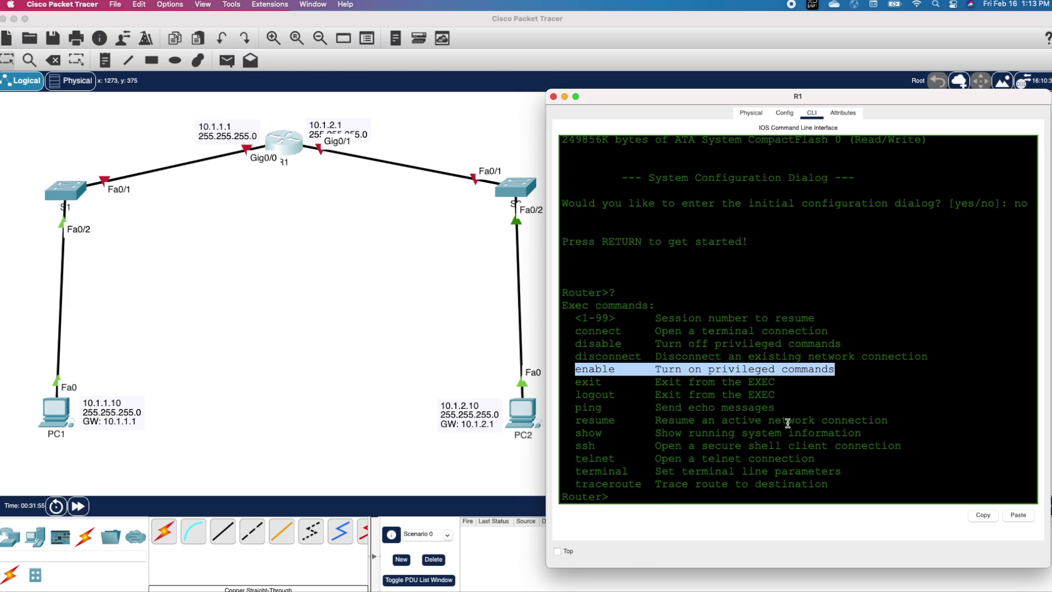
pyautogui.write('ena')
pyautogui.press('Tab')
pyautogui.press('Return')
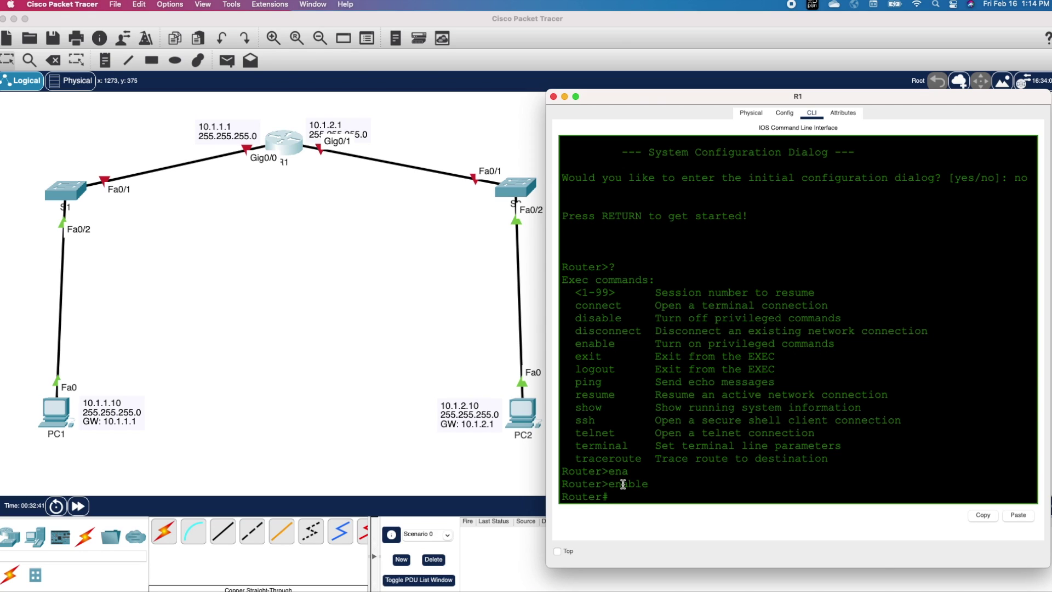
pyautogui.moveTo(623, 484); pyautogui.dragTo(611, 486)
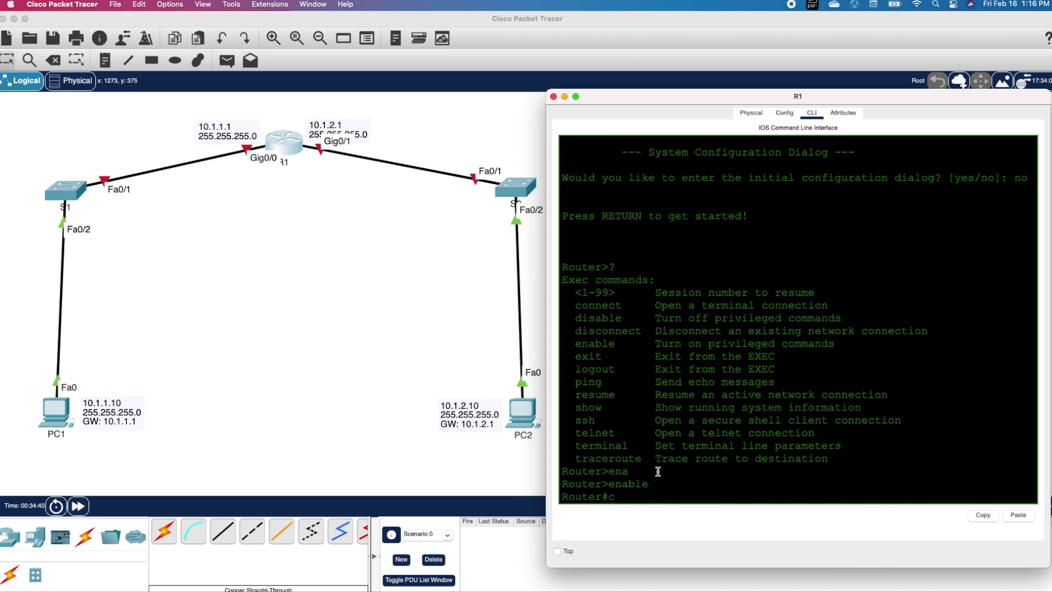
# Step: Enter global configuration mode on the router with configure terminal
pyautogui.write('onf')
pyautogui.press('Tab')
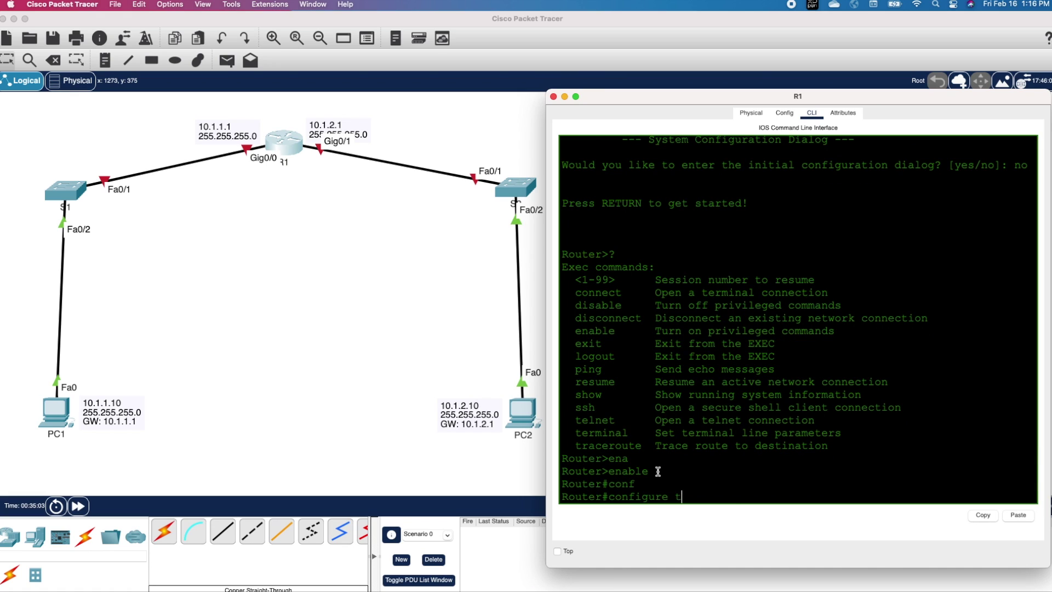
pyautogui.write('t')
pyautogui.press('Tab')
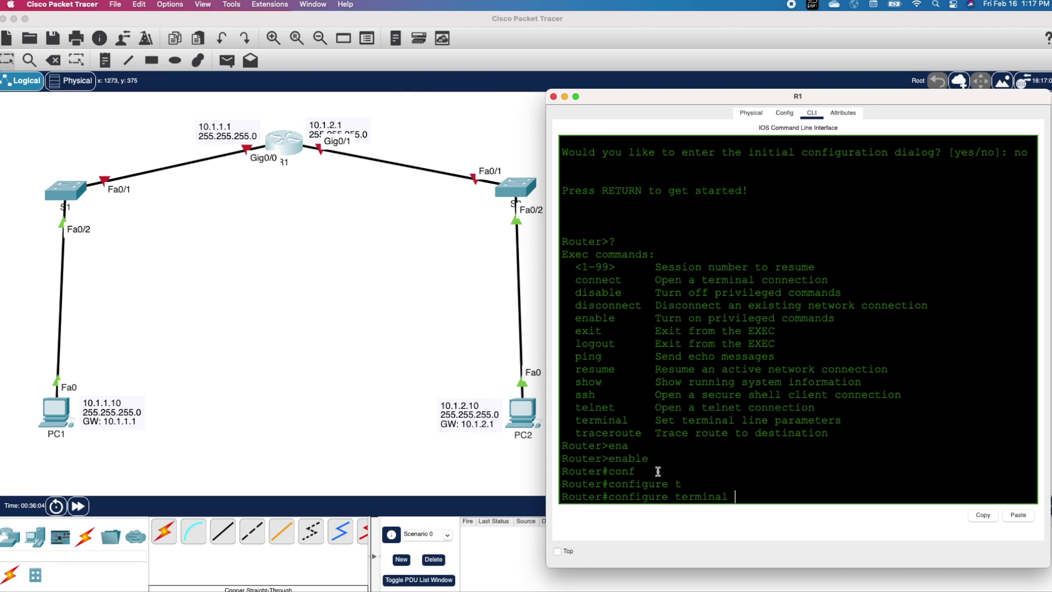
pyautogui.press('Return')
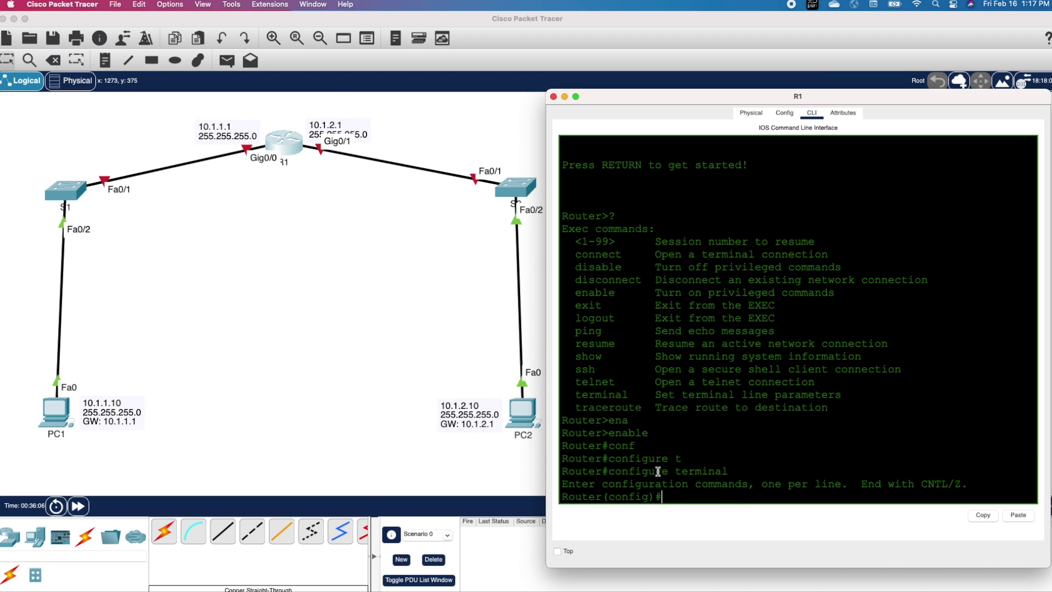
# Step: Rename the router to R1 with the hostname command
pyautogui.moveTo(562, 495); pyautogui.dragTo(598, 495)
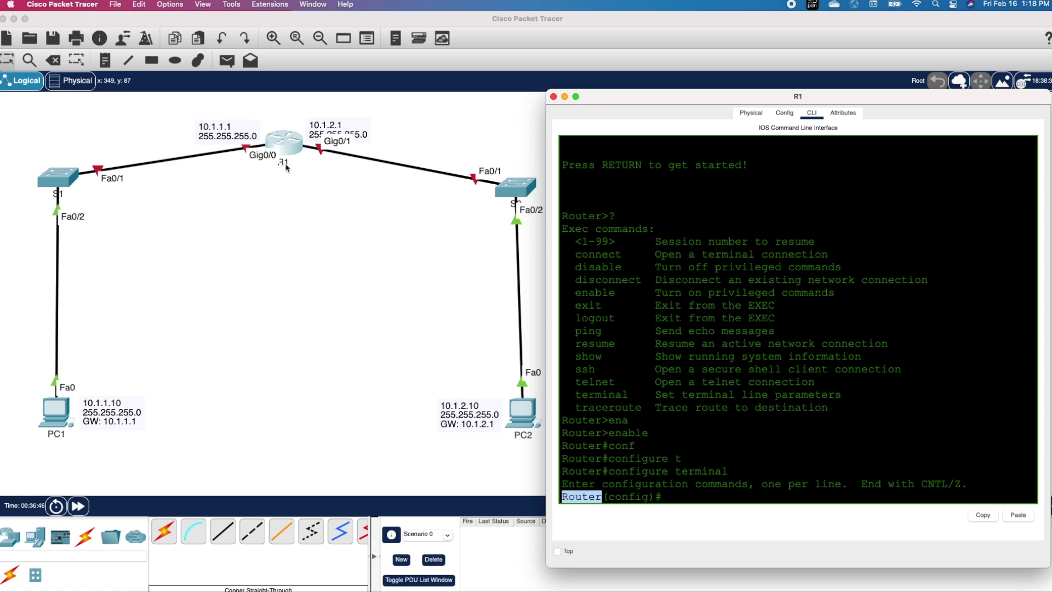
pyautogui.click(718, 496)
pyautogui.write('host')
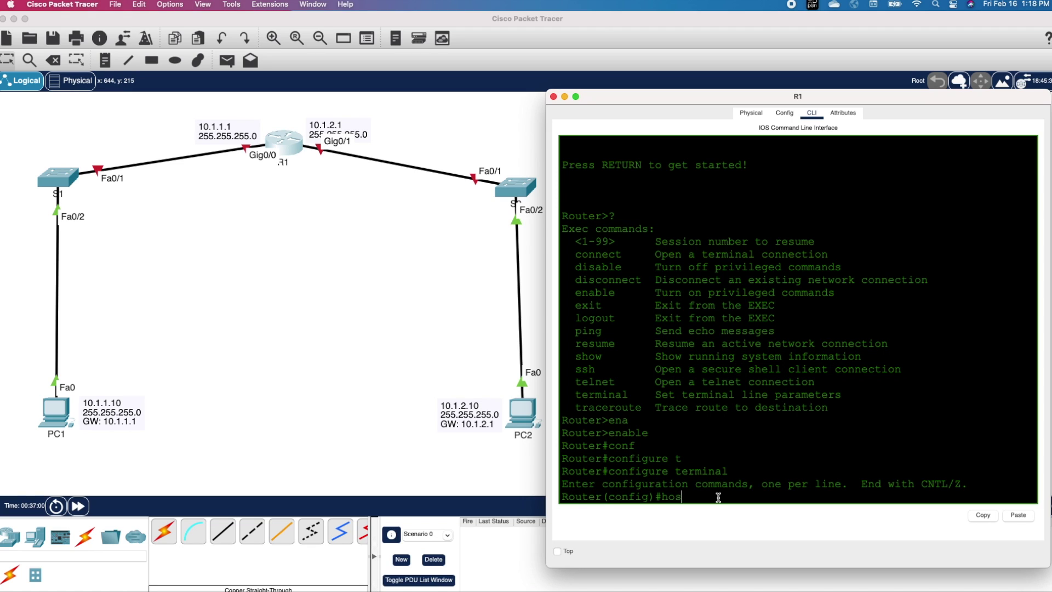
pyautogui.press('Tab')
pyautogui.write('R1')
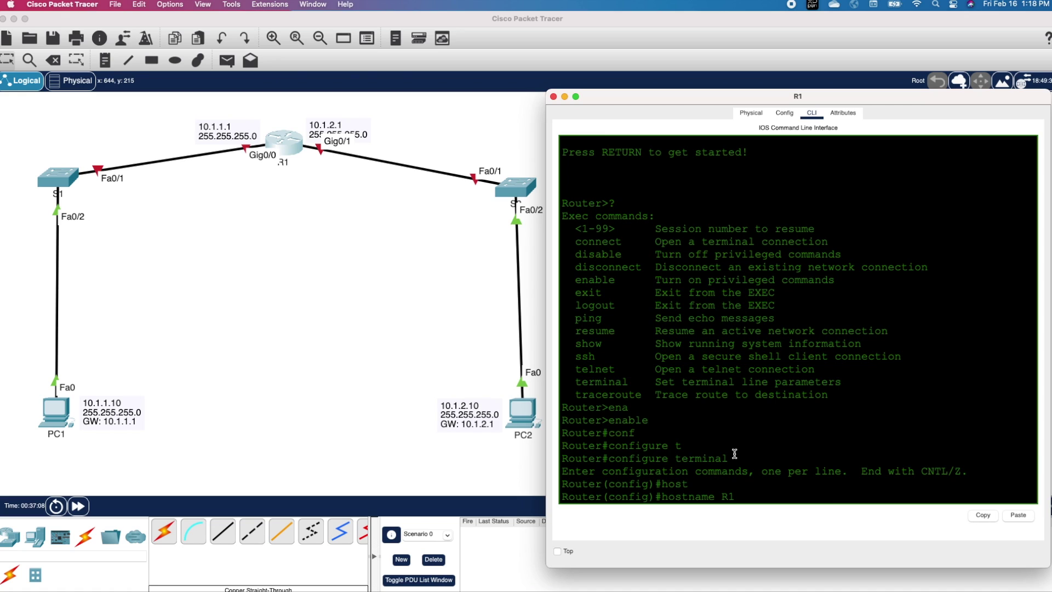
pyautogui.press('Return')
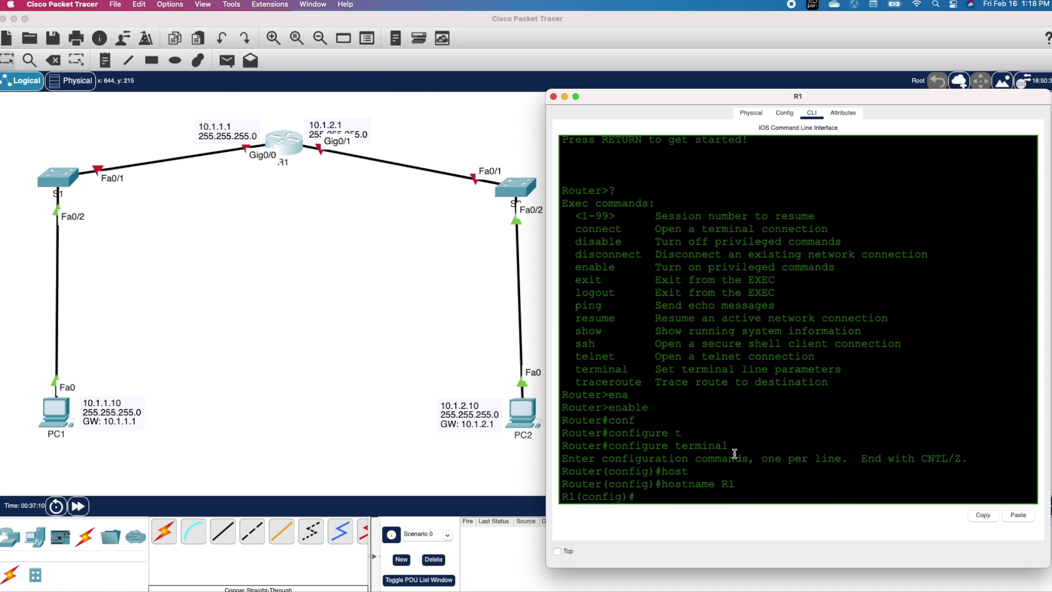
pyautogui.moveTo(573, 498); pyautogui.dragTo(563, 498)
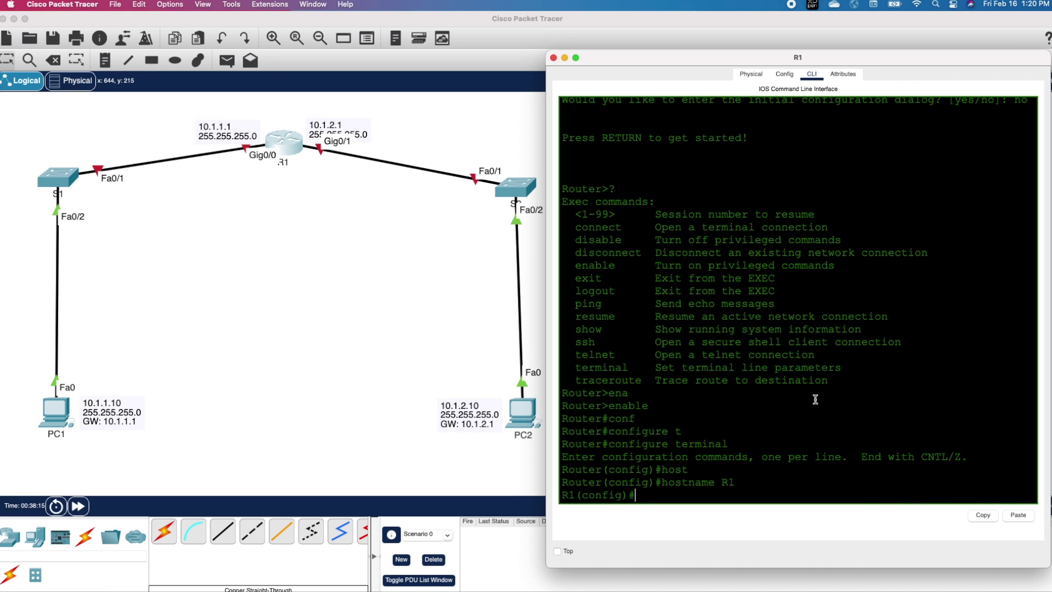
# Step: Run do show ip interface brief to confirm both Gigabit ports are unassigned and down
pyautogui.write('do show ip interface brief')
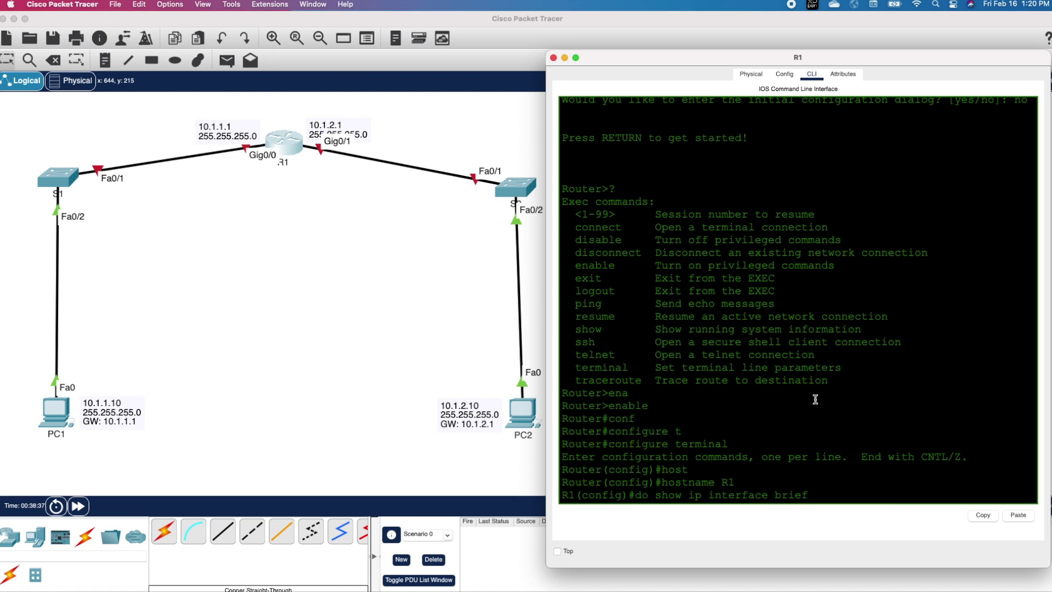
pyautogui.press('Return')
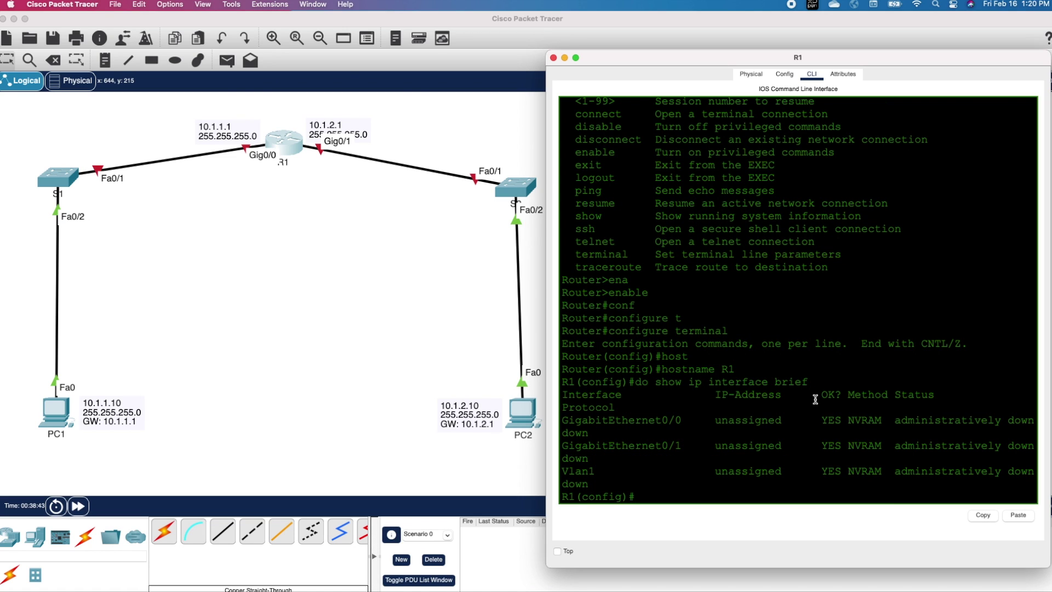
pyautogui.moveTo(547, 325); pyautogui.dragTo(511, 325)
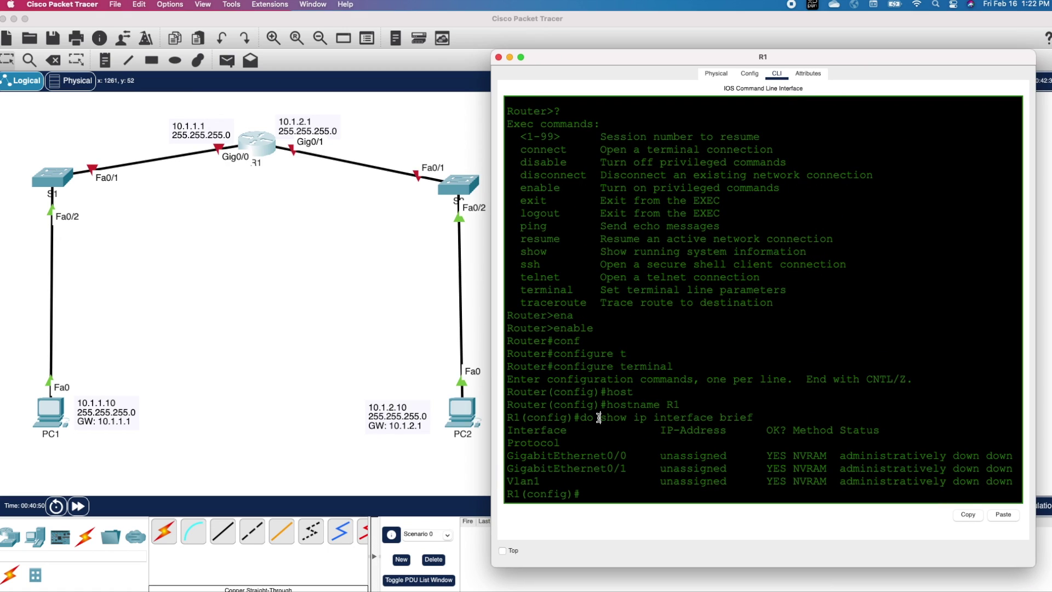
pyautogui.moveTo(599, 417); pyautogui.dragTo(581, 419)
pyautogui.click(585, 443)
pyautogui.moveTo(509, 456); pyautogui.dragTo(981, 465)
pyautogui.click(595, 495)
# Step: Assign GigabitEthernet0/0 the address 10.1.1.1 255.255.255.0 and bring it up with no shutdown
pyautogui.write('int')
pyautogui.press('Tab')
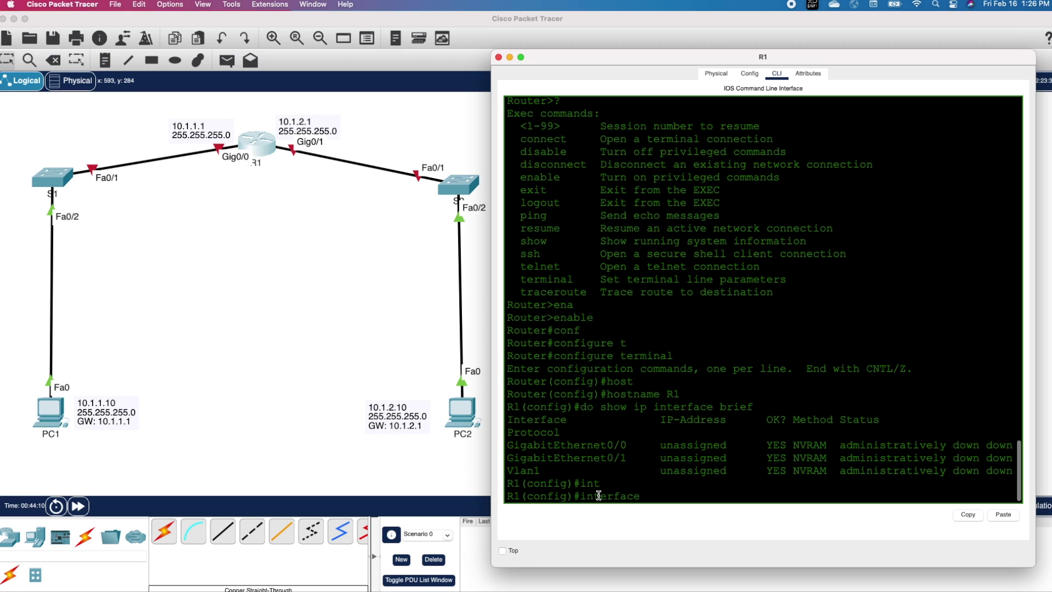
pyautogui.write('gi')
pyautogui.press('Tab')
pyautogui.press('Tab')
pyautogui.write('0')
pyautogui.press('BackSpace')
pyautogui.write('/0')
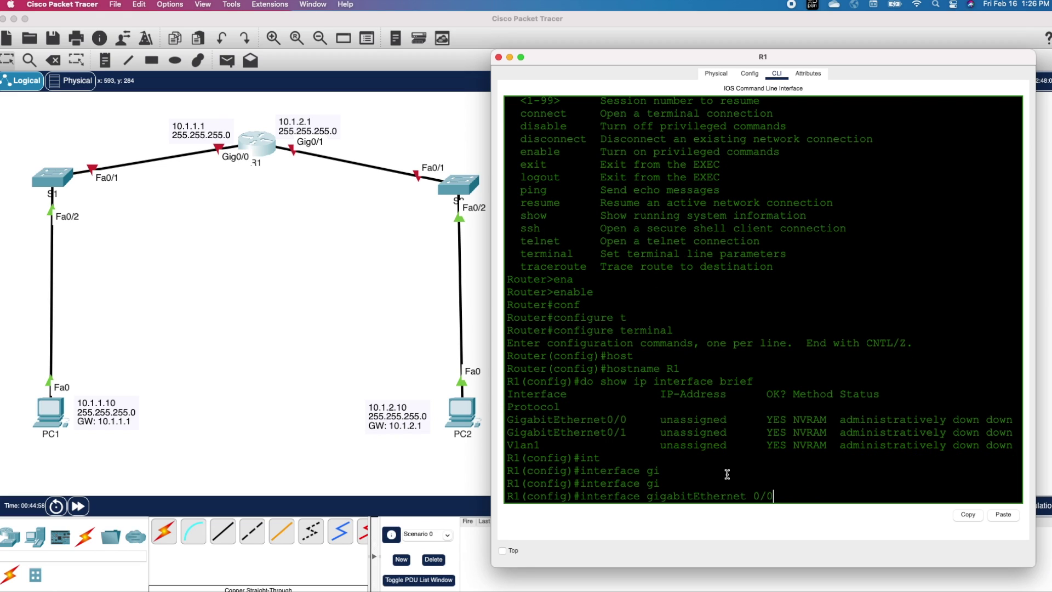
pyautogui.press('Return')
pyautogui.write('ip addr')
pyautogui.press('Tab')
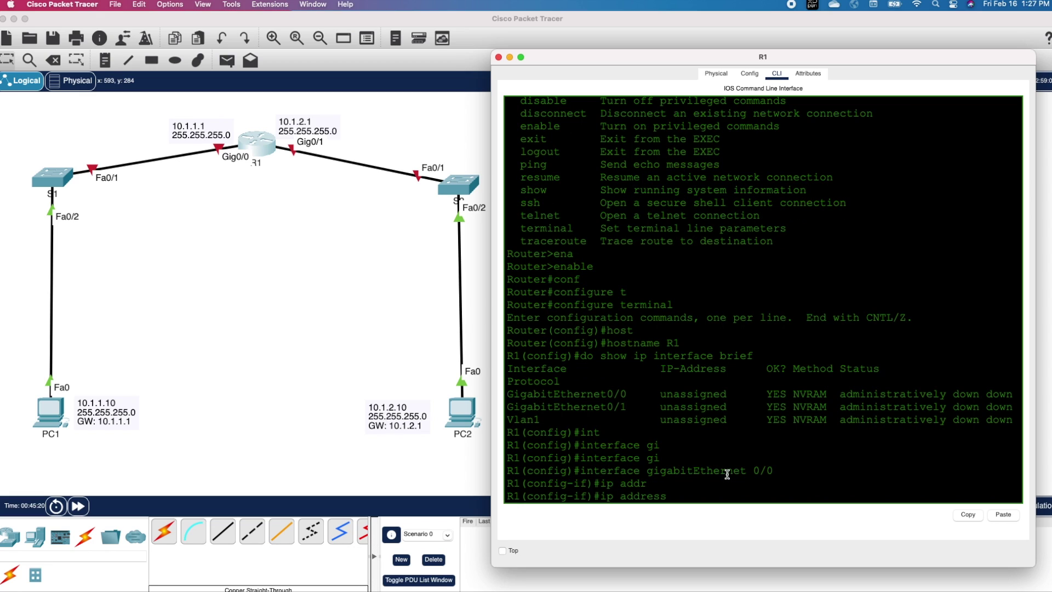
pyautogui.write('10.1.1.1 255.255.255.0')
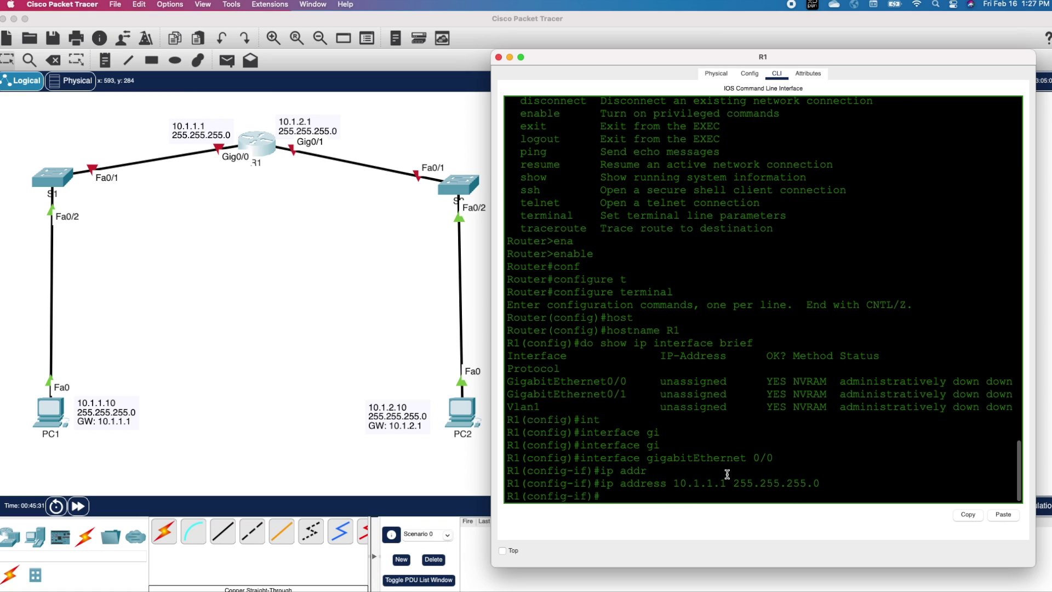
pyautogui.write('no shut')
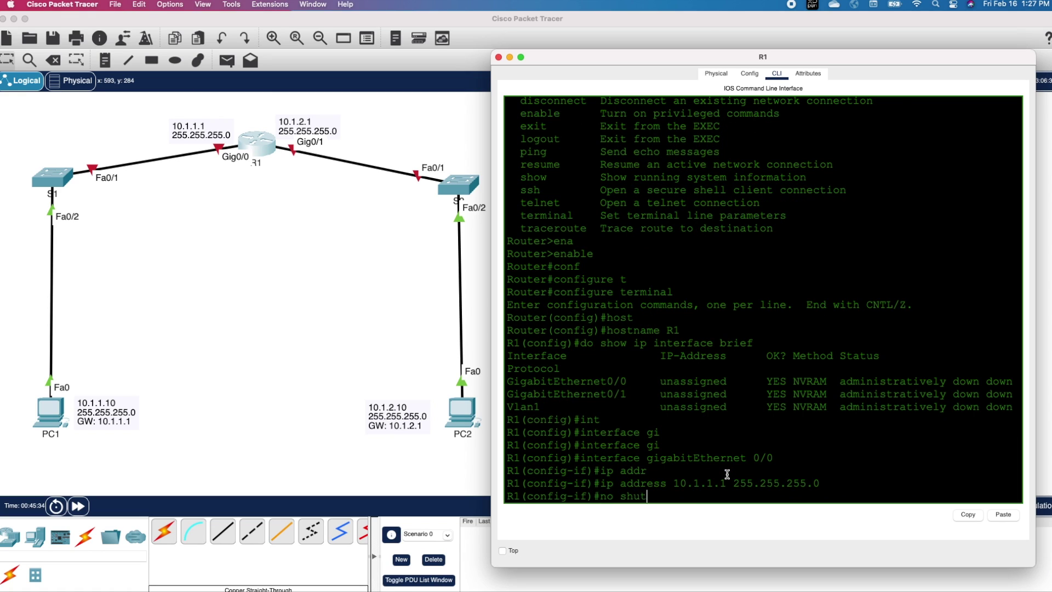
pyautogui.press('Tab')
pyautogui.press('Return')
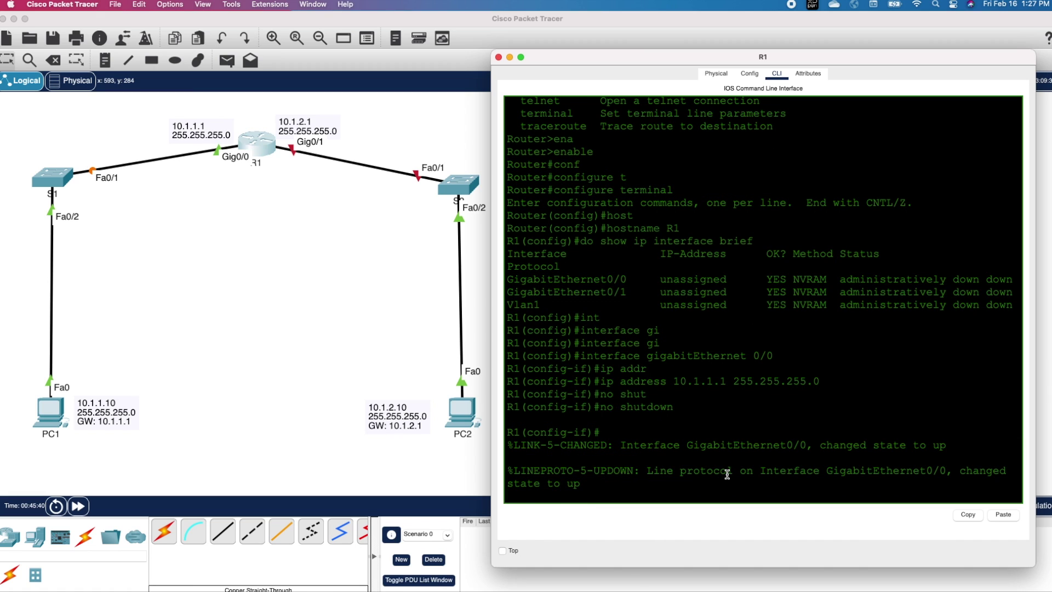
pyautogui.press('Return')
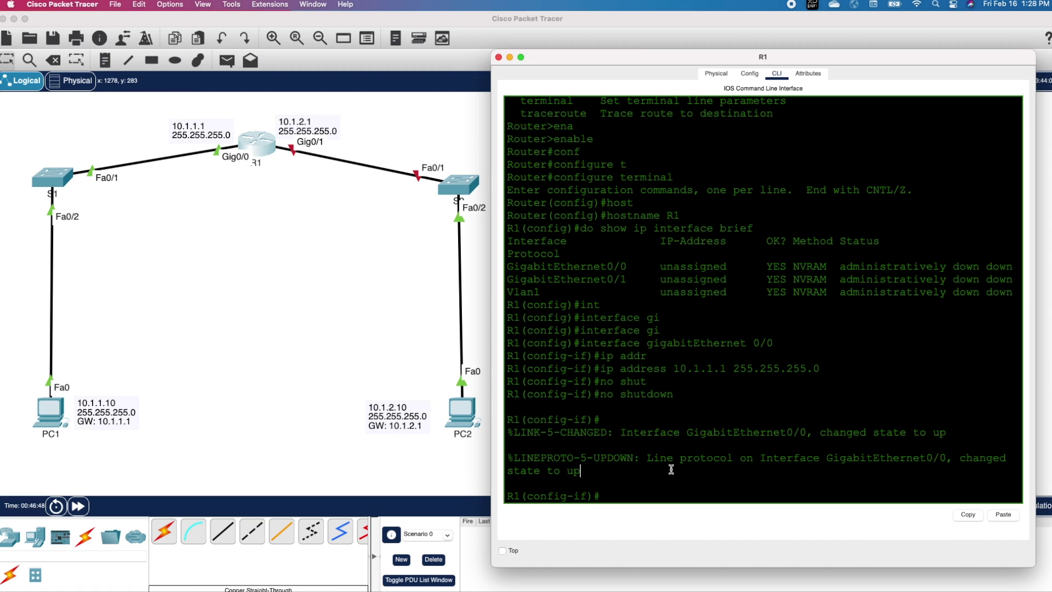
pyautogui.write('exit')
pyautogui.press('Return')
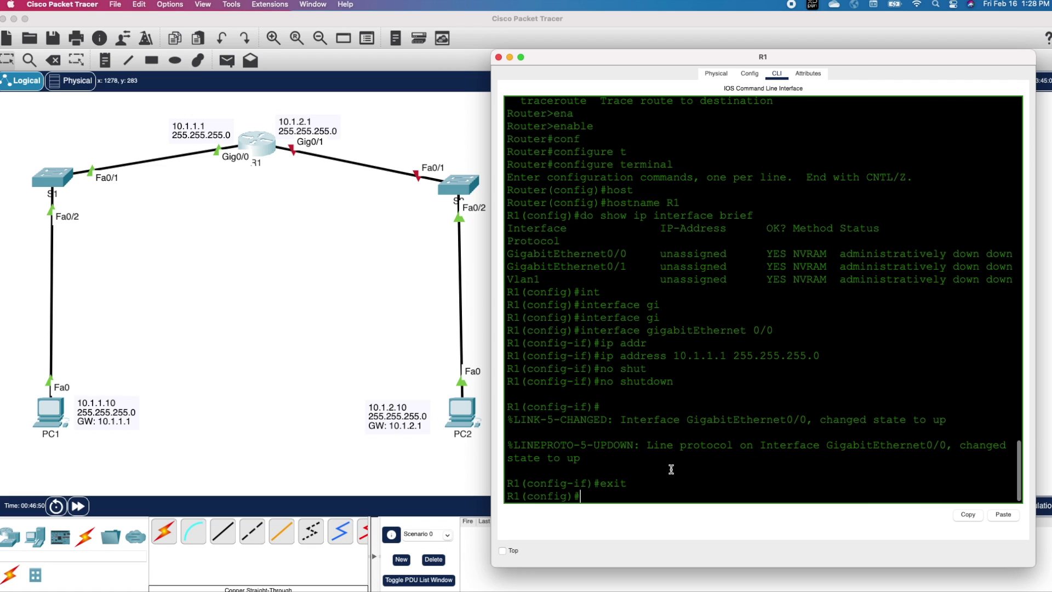
# Step: Assign GigabitEthernet0/1 the address 10.1.2.1 255.255.255.0 and bring it up with no shutdown
pyautogui.write('int')
pyautogui.press('Tab')
pyautogui.write('gi')
pyautogui.press('Tab')
pyautogui.write('0/1')
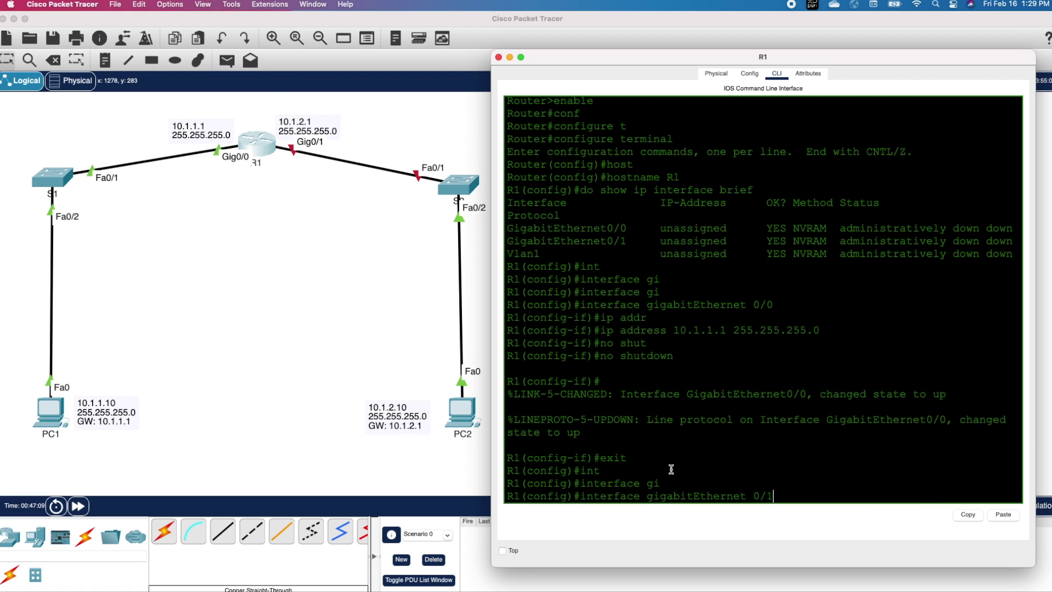
pyautogui.press('Return')
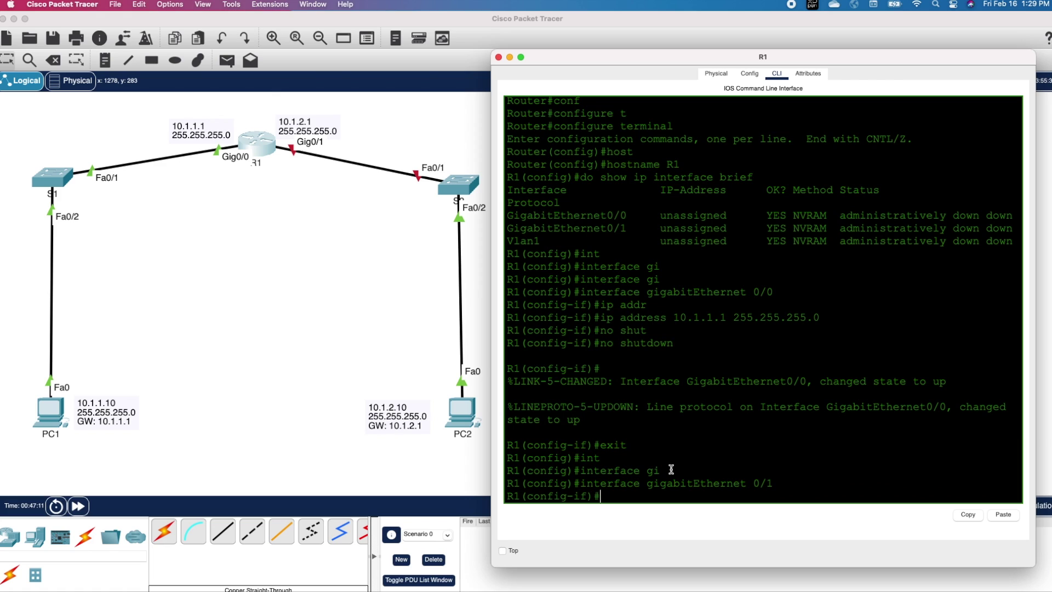
pyautogui.write('ip address 10.1.2.1 255.255.255.0')
pyautogui.press('Return')
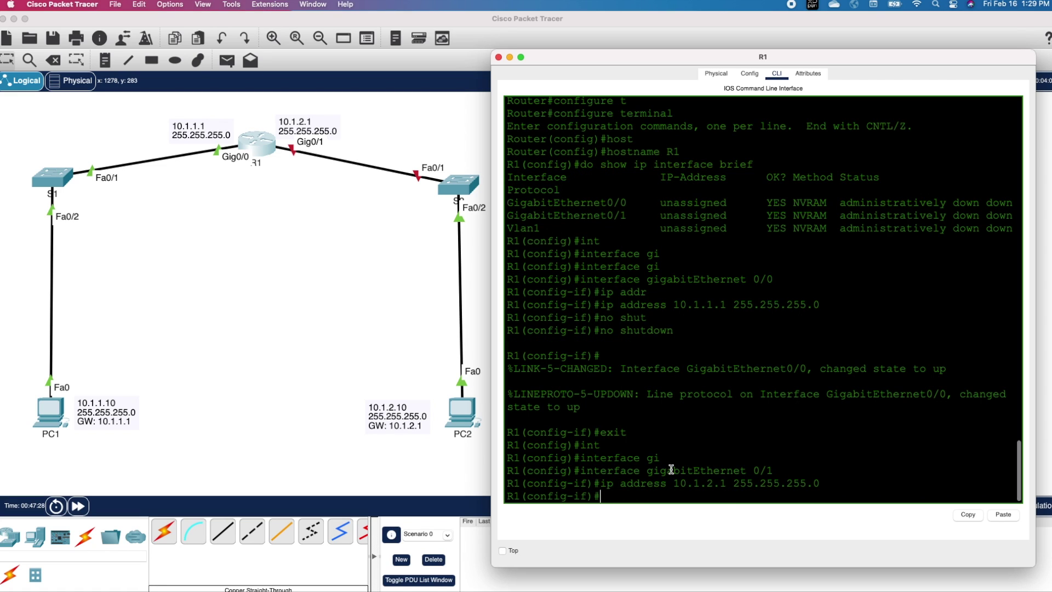
pyautogui.write('no shut')
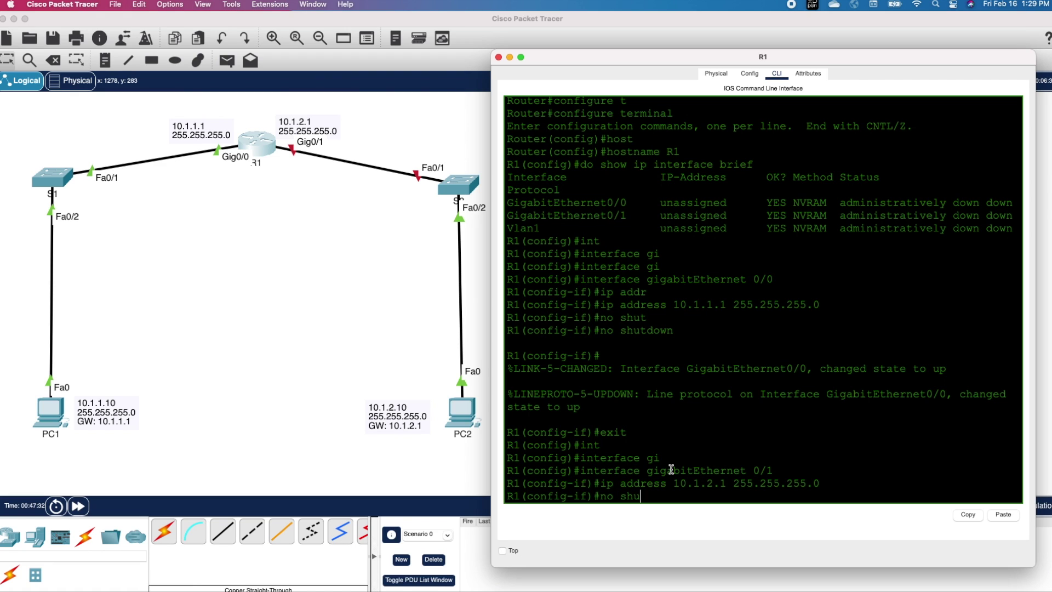
pyautogui.press('Tab')
pyautogui.press('Return')
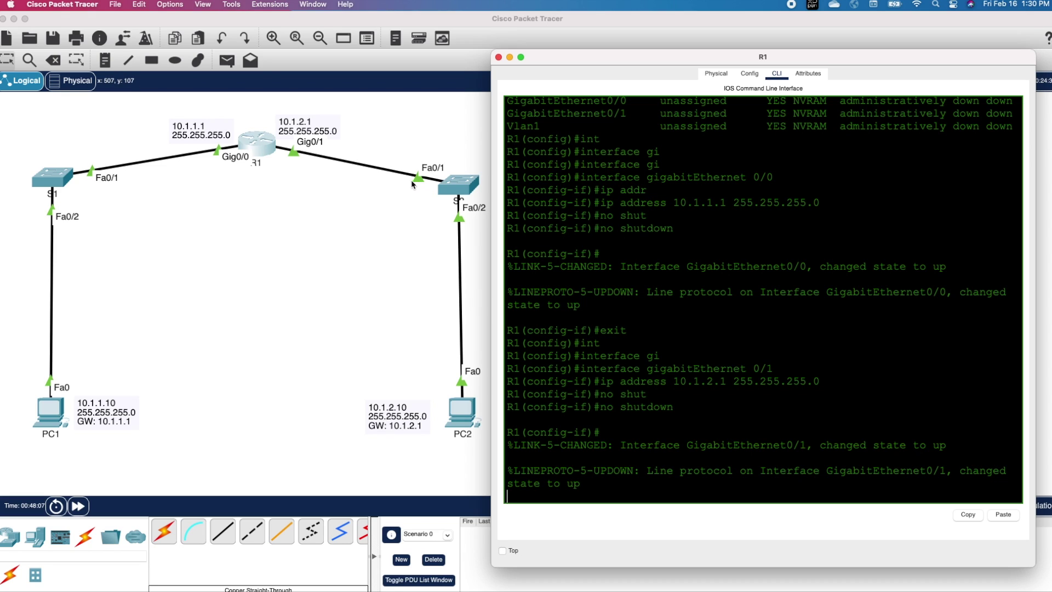
# Step: Return to privileged mode and verify with show ip interface brief that both Gigabit interfaces are up
pyautogui.press('Return')
pyautogui.press('Return')
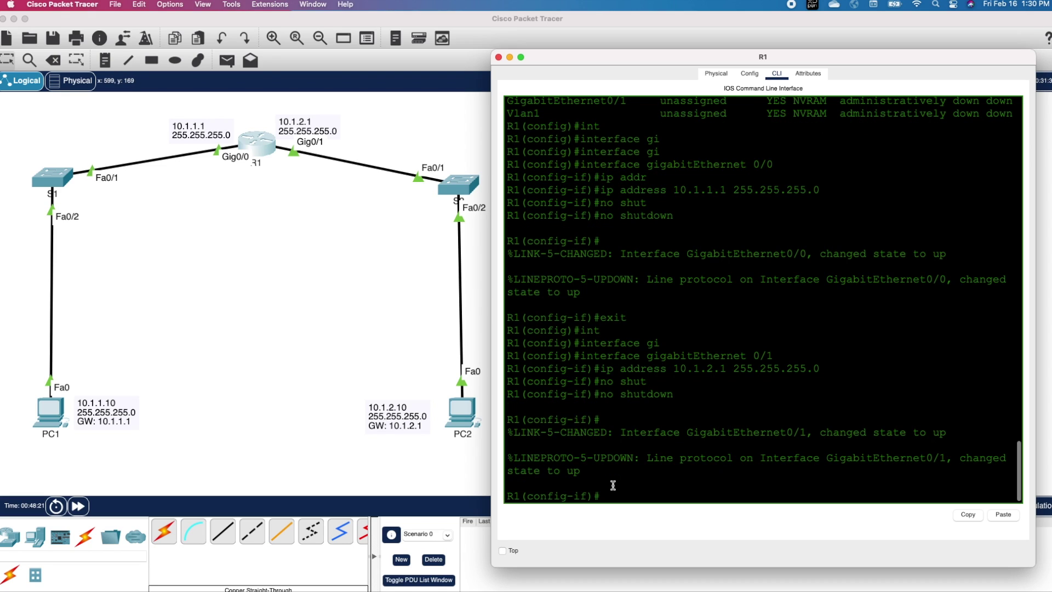
pyautogui.write('end')
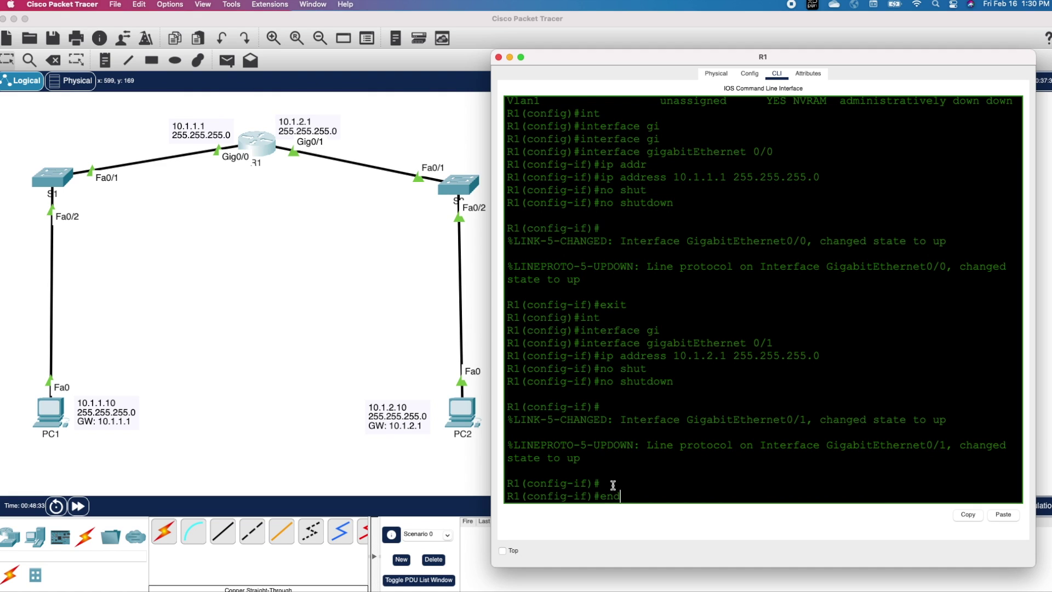
pyautogui.press('Return')
pyautogui.press('Return')
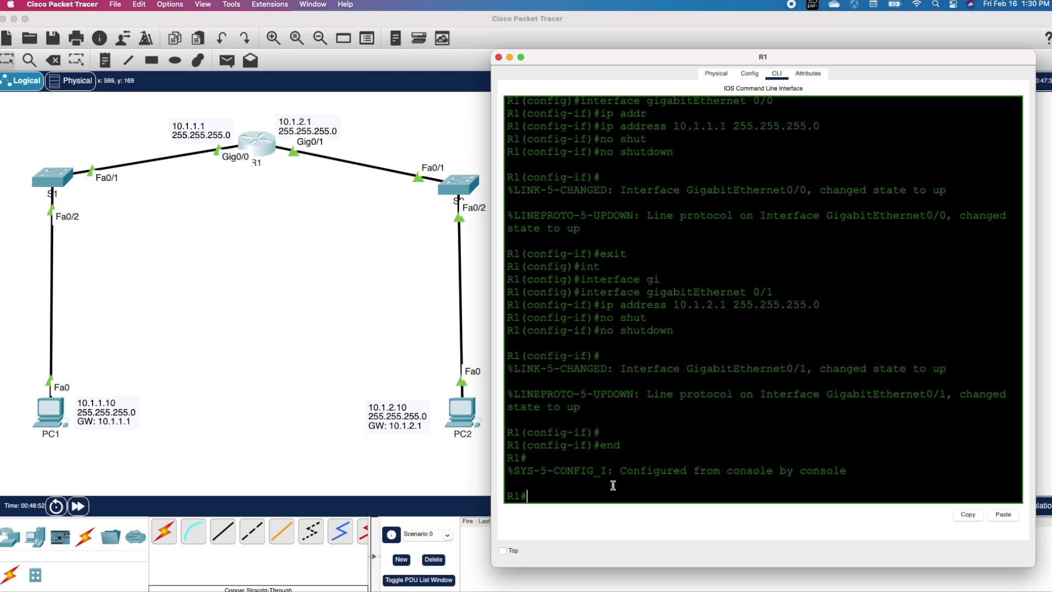
pyautogui.write('sho')
pyautogui.press('Tab')
pyautogui.write('ip inter')
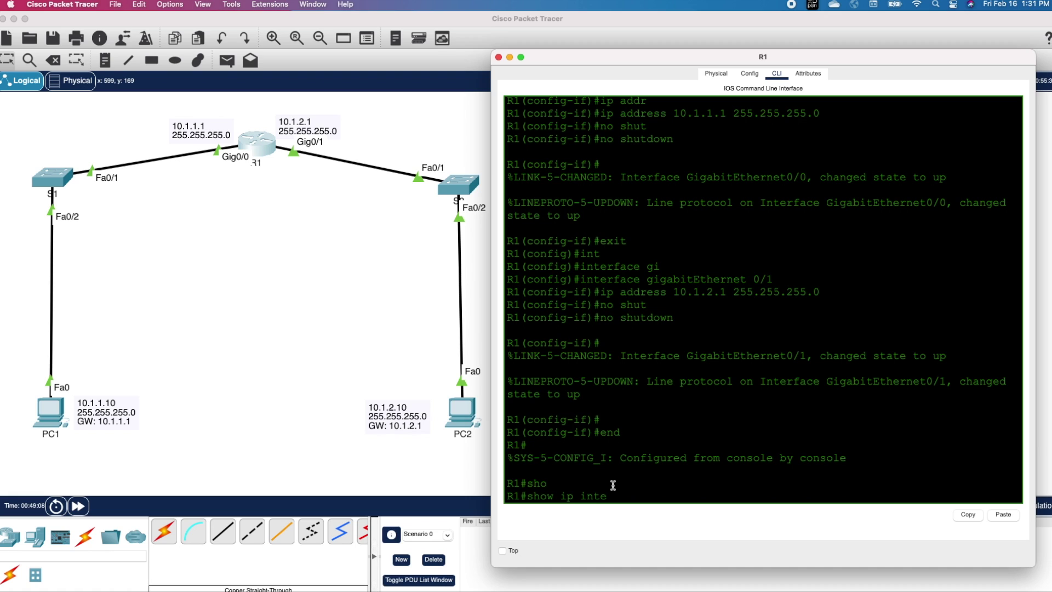
pyautogui.press('Tab')
pyautogui.write('brie')
pyautogui.press('Tab')
pyautogui.press('Return')
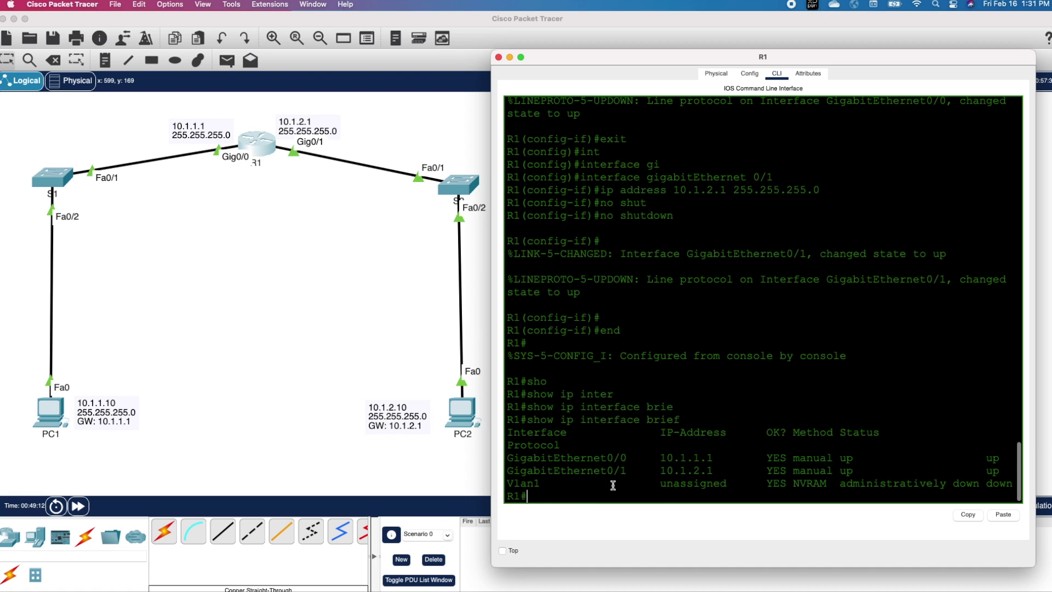
pyautogui.moveTo(507, 457); pyautogui.dragTo(1000, 466)
pyautogui.scroll(8, 892, 410)
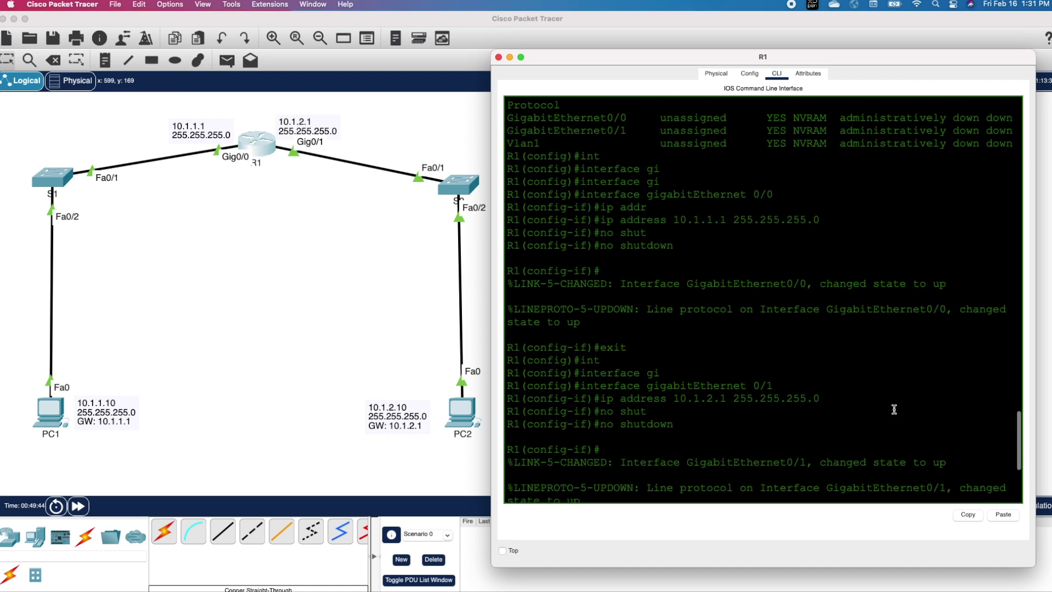
pyautogui.moveTo(507, 173); pyautogui.dragTo(1014, 221)
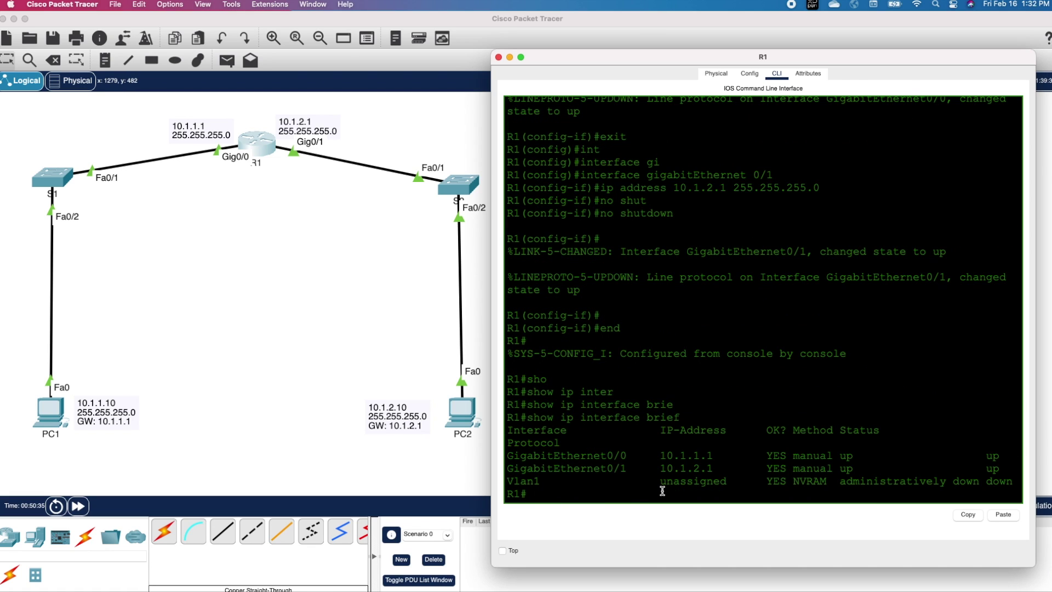
# Step: Save the running configuration with copy running-config startup-config and wr
pyautogui.write('copy run')
pyautogui.press('Tab')
pyautogui.write('start')
pyautogui.press('Tab')
pyautogui.press('Return')
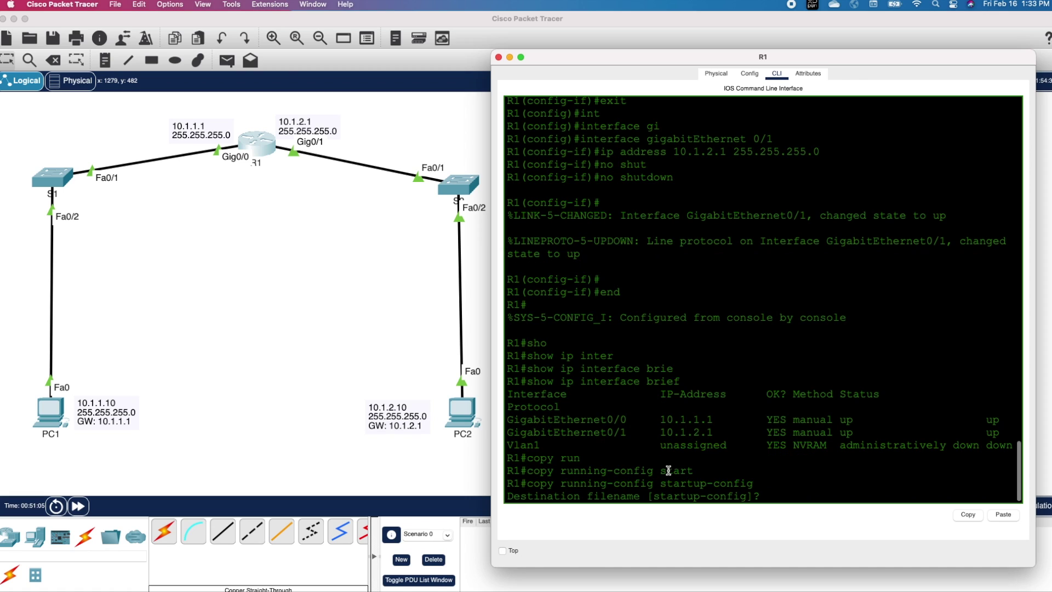
pyautogui.press('Return')
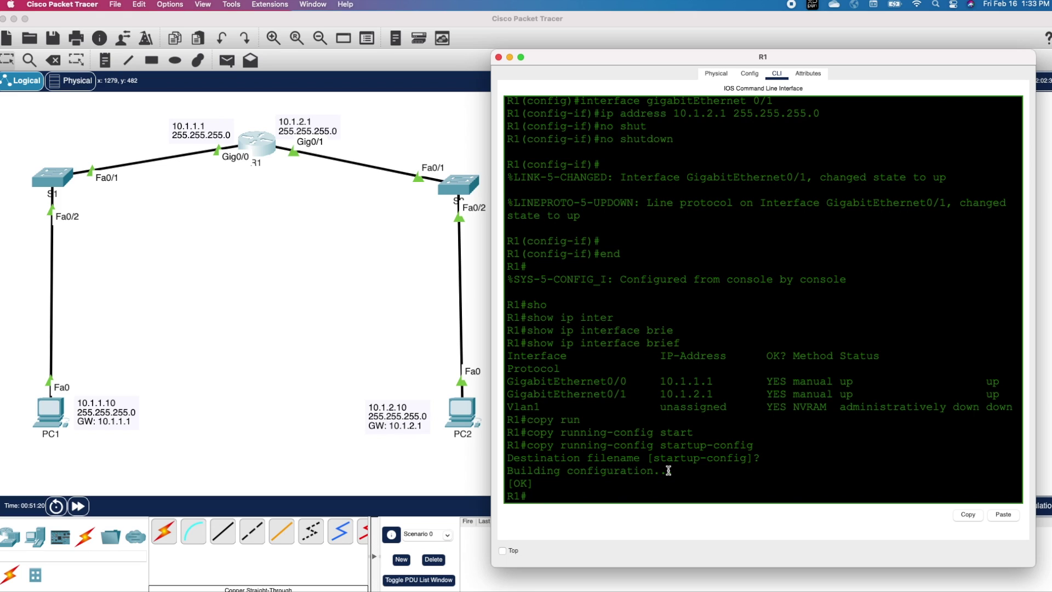
pyautogui.write('wr')
pyautogui.press('Return')
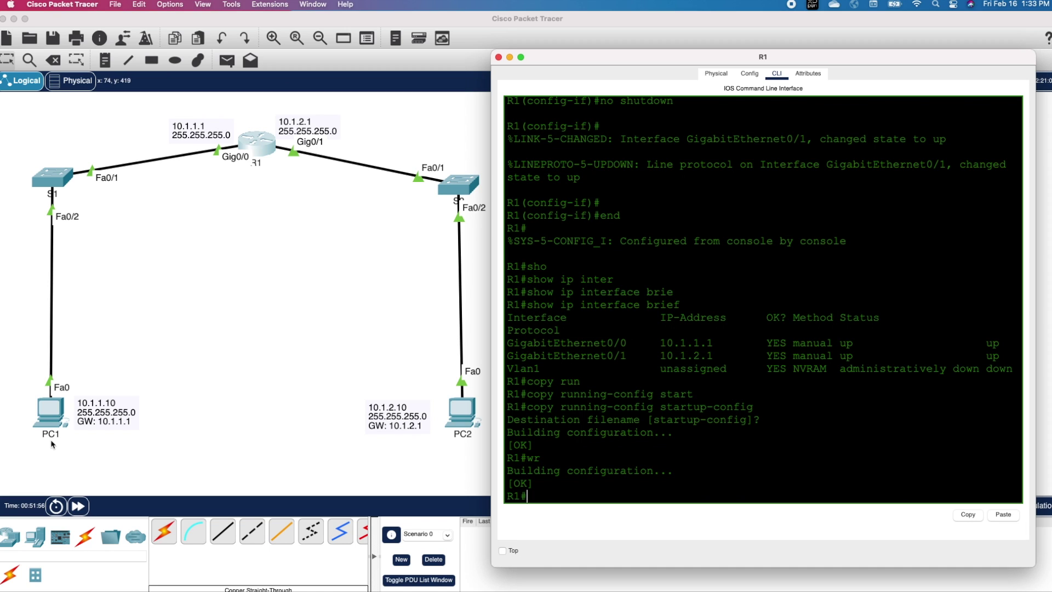
# Step: Set PC1's default gateway to 10.1.1.1 in its Config settings
pyautogui.click(48, 413)
pyautogui.moveTo(512, 149); pyautogui.dragTo(743, 107)
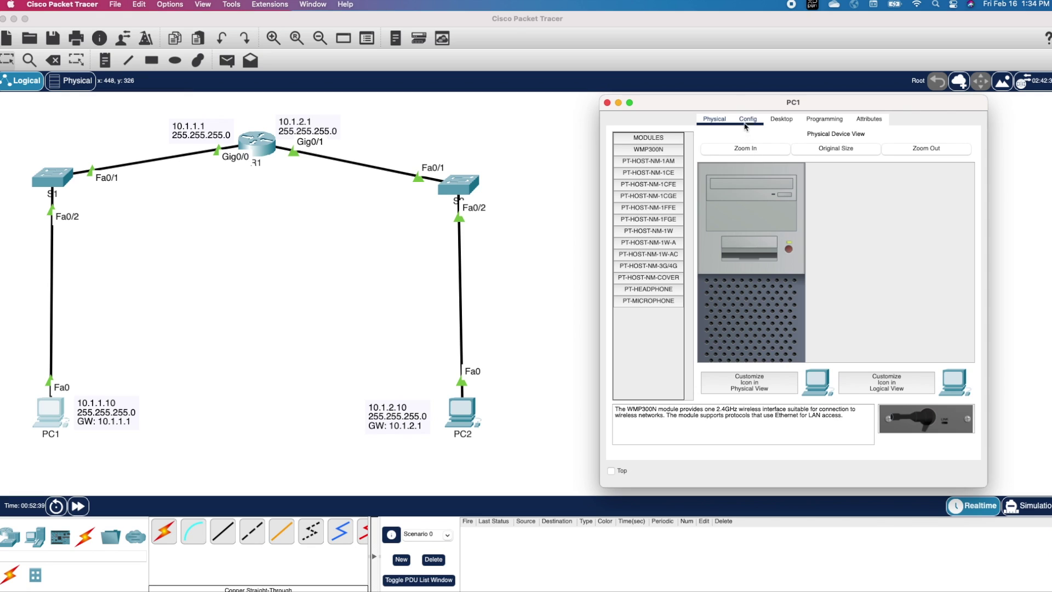
pyautogui.click(747, 119)
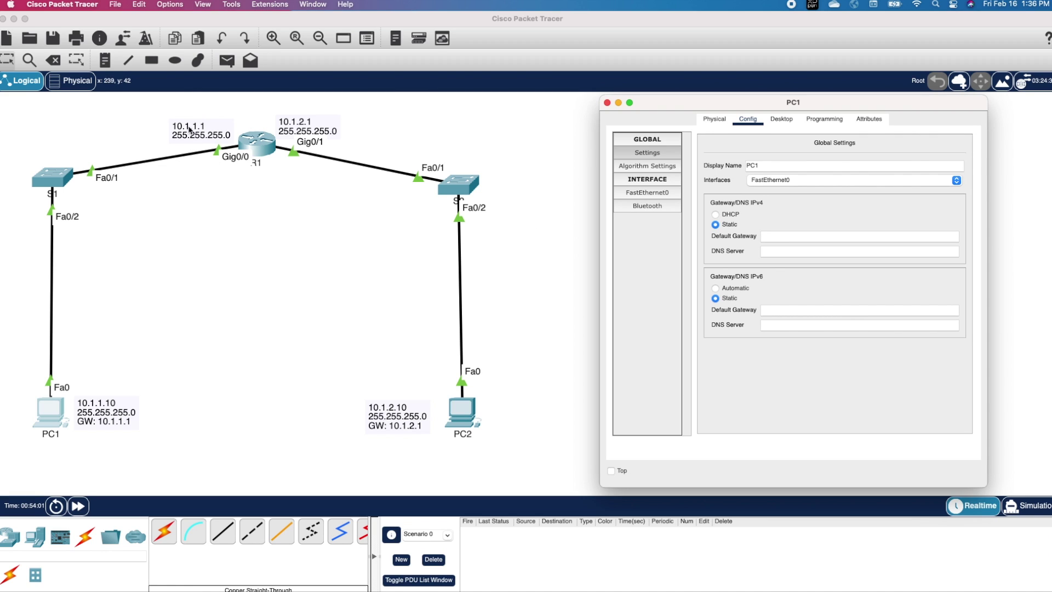
pyautogui.write('10.1.1.1')
# Step: Give PC1's FastEthernet0 IPv4 address 10.1.1.10 with mask 255.255.255.0
pyautogui.click(645, 195)
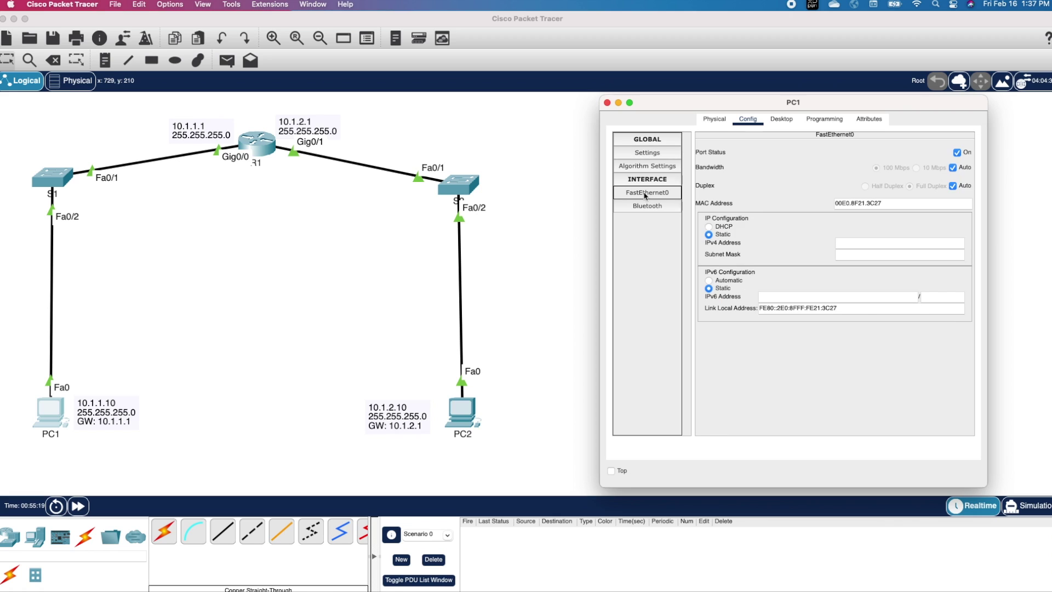
pyautogui.click(851, 245)
pyautogui.write('10.1.1.10')
pyautogui.click(849, 254)
pyautogui.press('BackSpace')
pyautogui.write('255')
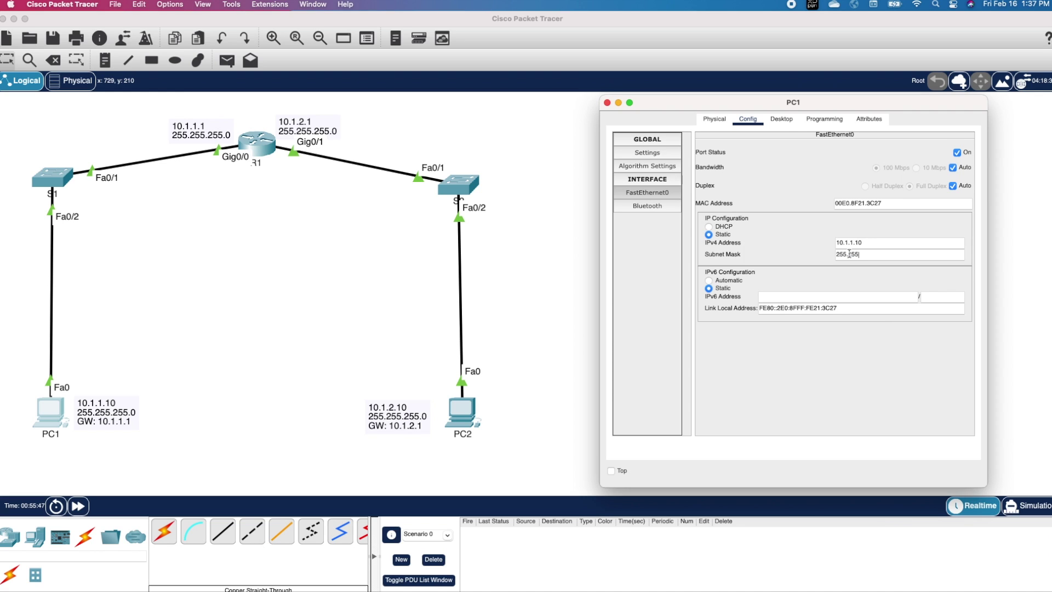
pyautogui.write('.255.0')
pyautogui.click(607, 104)
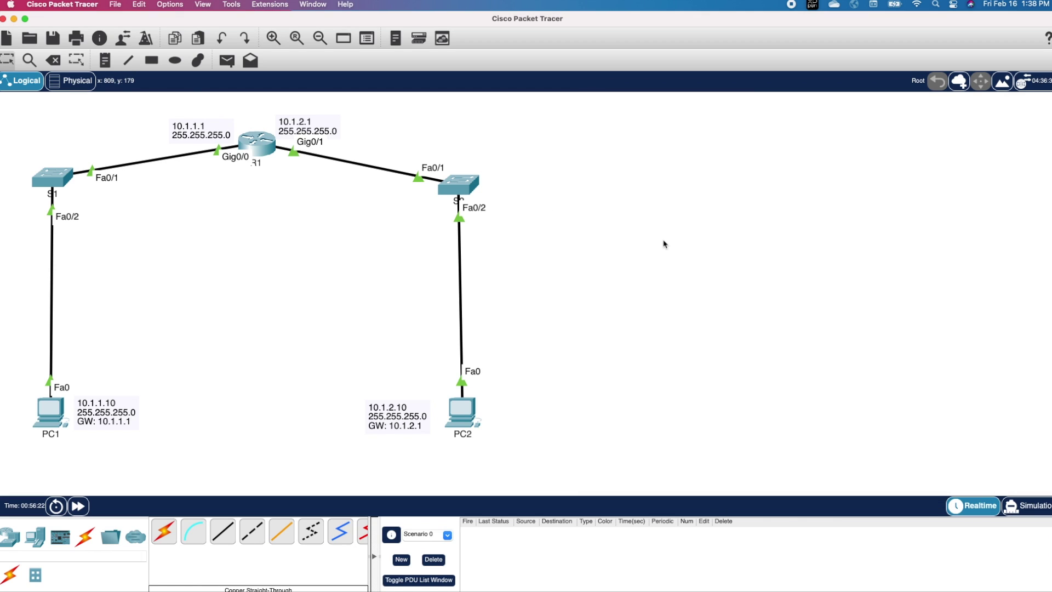
# Step: Set PC2's default gateway to 10.1.2.1 in its global settings
pyautogui.click(463, 411)
pyautogui.moveTo(706, 113); pyautogui.dragTo(738, 107)
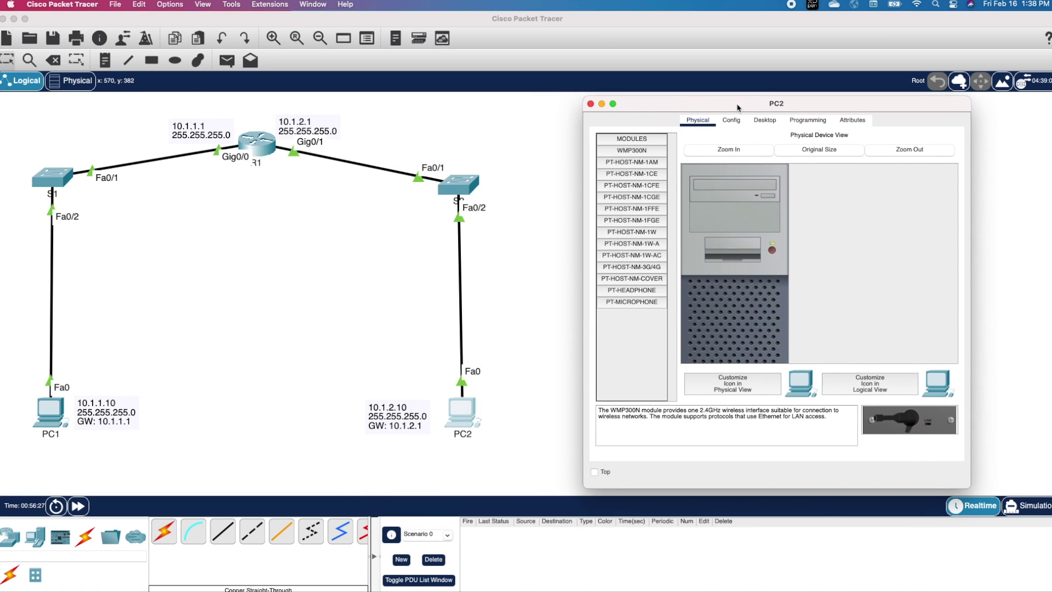
pyautogui.click(733, 121)
pyautogui.click(642, 156)
pyautogui.click(771, 238)
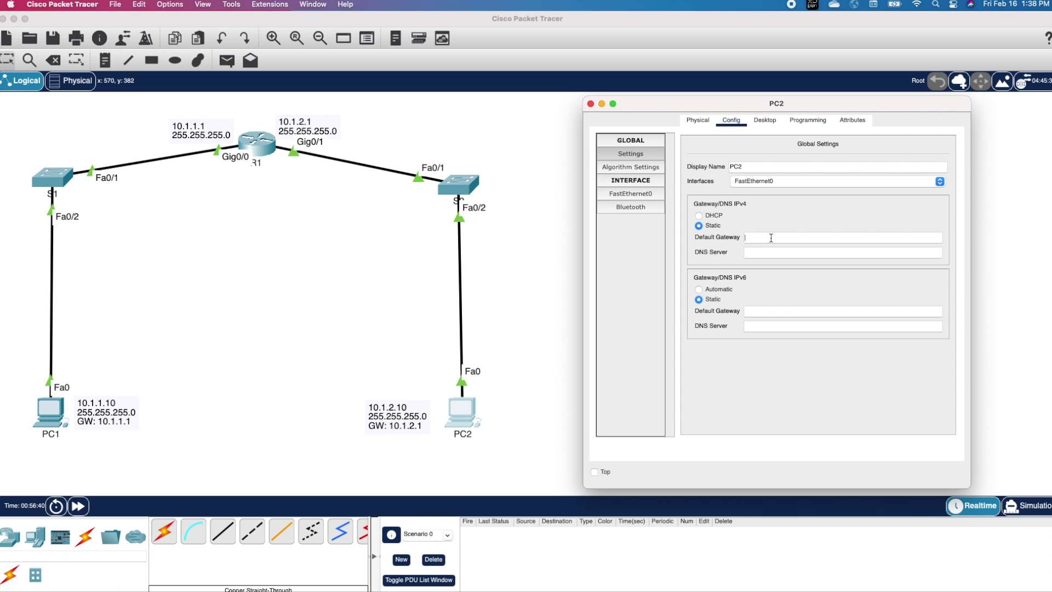
pyautogui.write('10.1.2.1')
# Step: Give PC2's FastEthernet0 IPv4 address 10.1.2.10 with mask 255.255.255.0
pyautogui.click(625, 198)
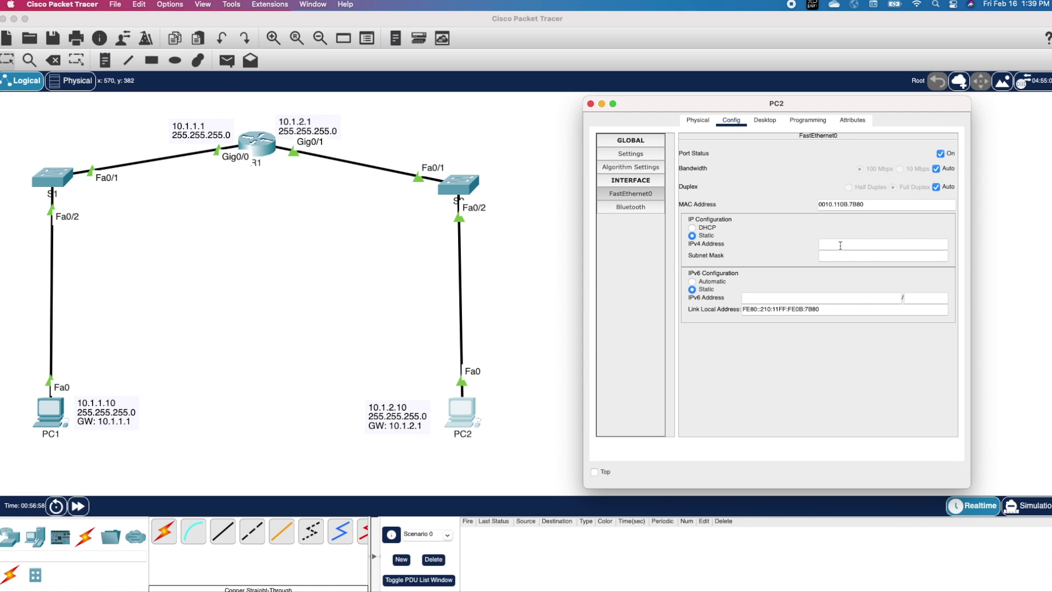
pyautogui.write('10.1.2.10')
pyautogui.press('Tab')
pyautogui.write('255.')
pyautogui.click(590, 103)
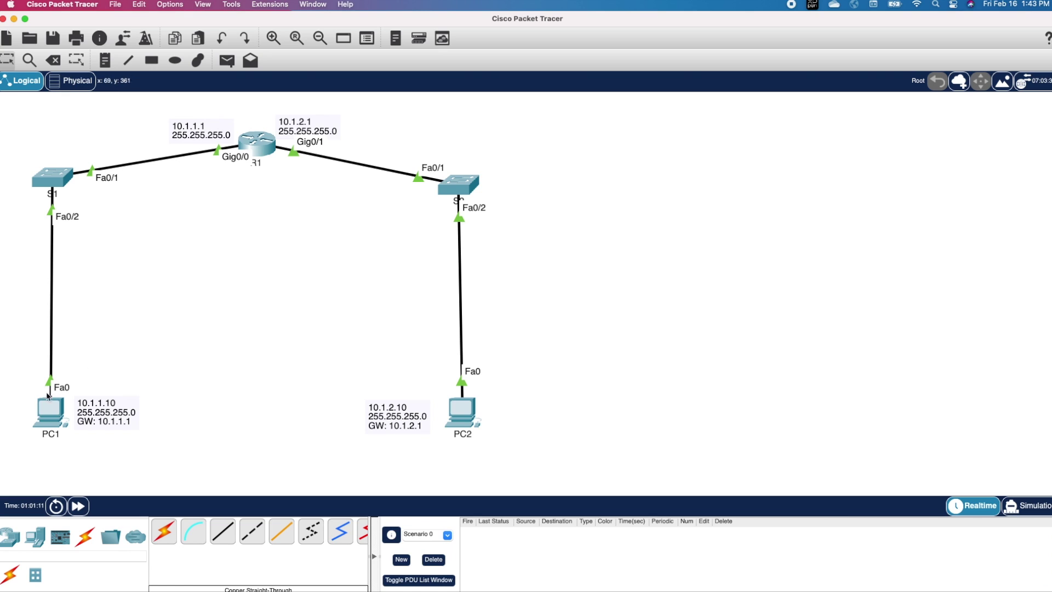
# Step: Run ipconfig in PC1's Command Prompt to confirm its address 10.1.1.10
pyautogui.click(45, 415)
pyautogui.moveTo(517, 137); pyautogui.dragTo(735, 110)
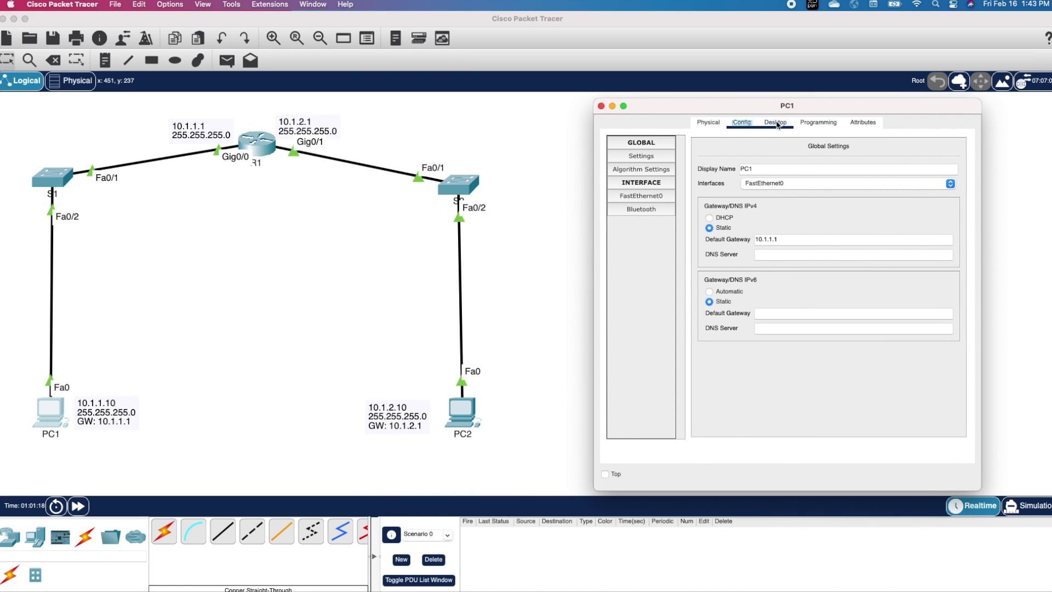
pyautogui.click(777, 125)
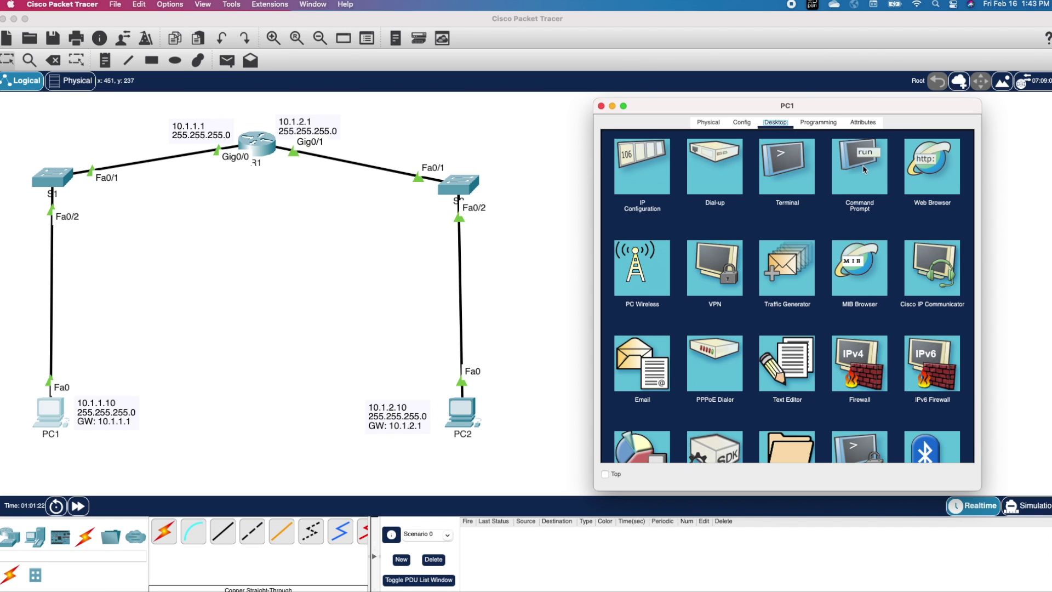
pyautogui.click(864, 170)
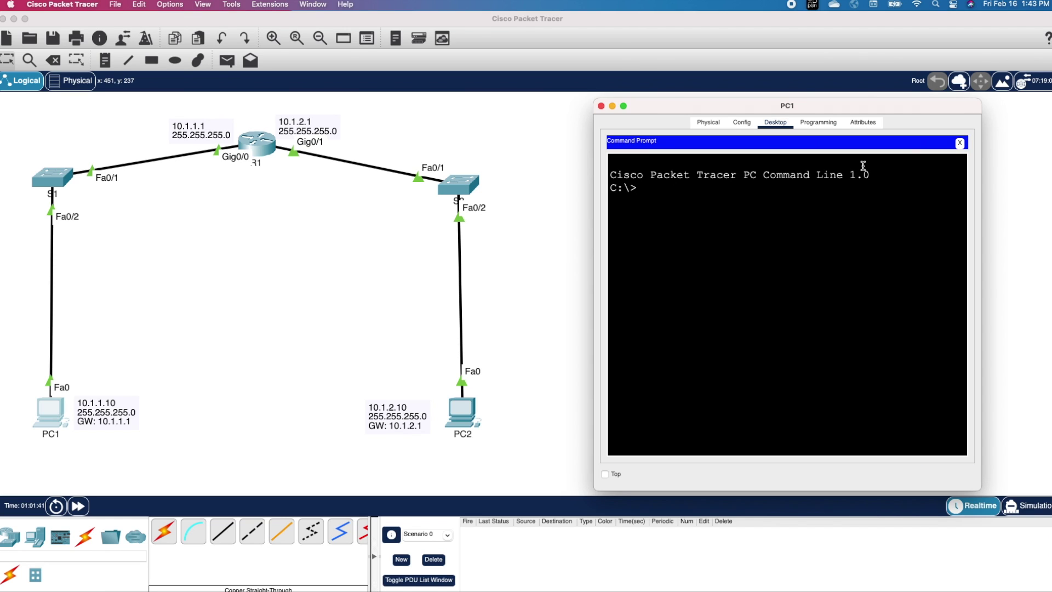
pyautogui.write('ipconfig')
pyautogui.press('Return')
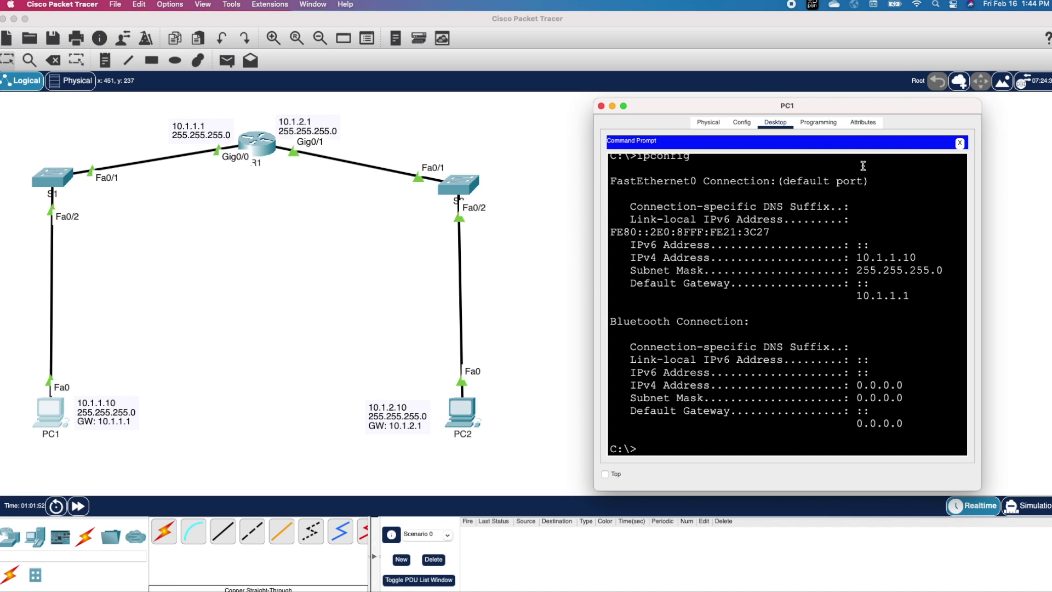
pyautogui.click(855, 257)
pyautogui.moveTo(855, 257); pyautogui.dragTo(916, 253)
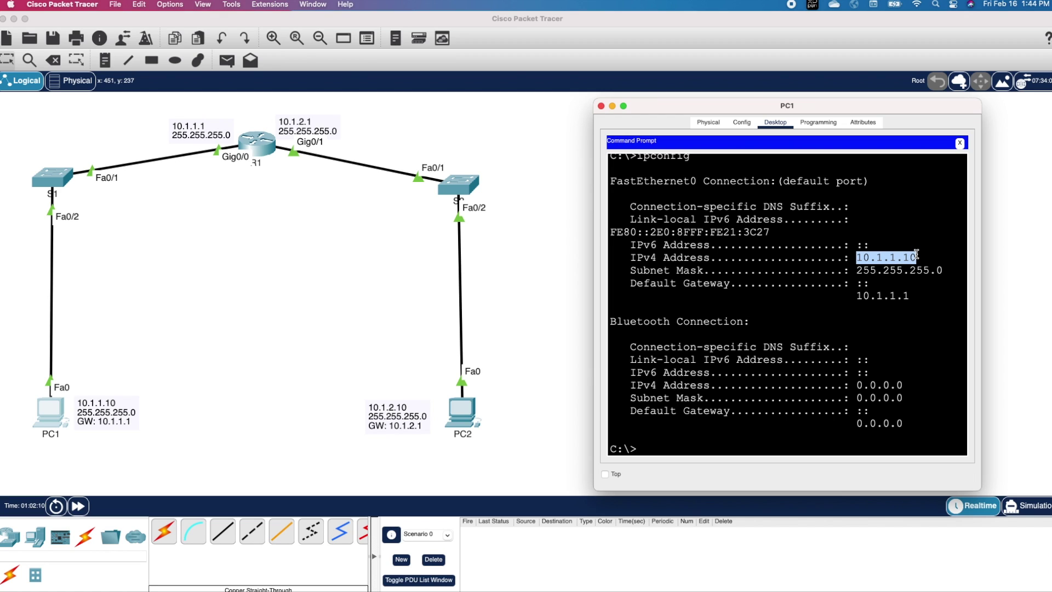
pyautogui.click(721, 448)
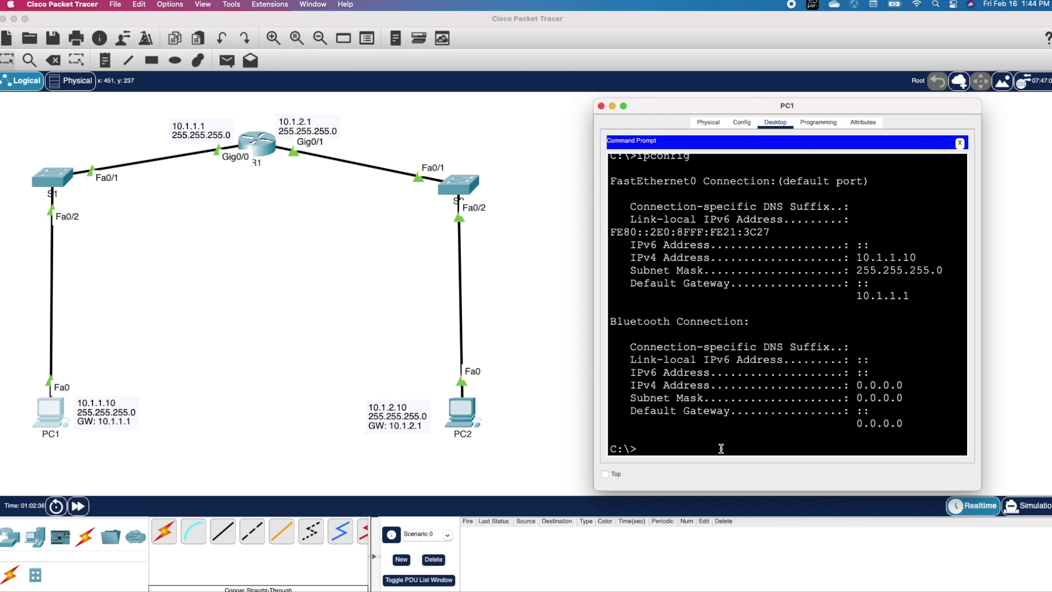
# Step: Ping PC2 at 10.1.2.10 from PC1, noting the one timed-out request
pyautogui.write('ping 10.1.2.10')
pyautogui.press('Return')
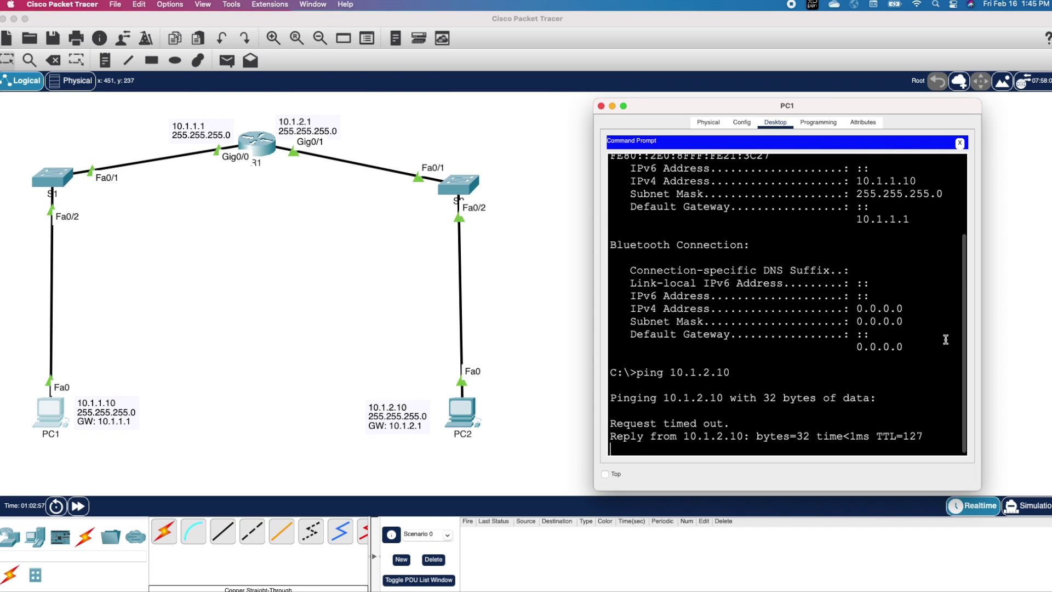
pyautogui.moveTo(923, 347); pyautogui.dragTo(734, 309)
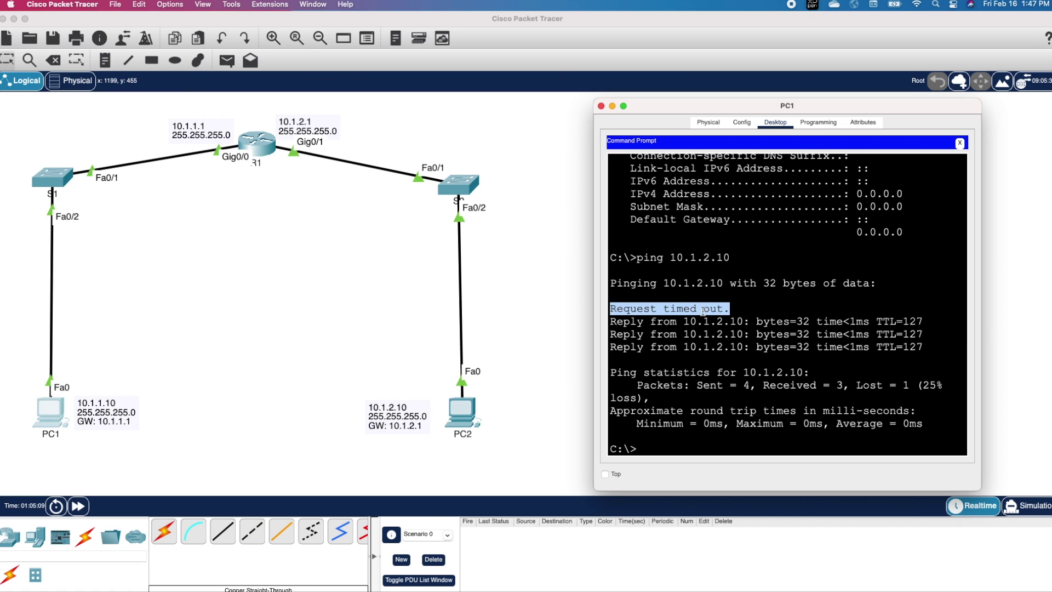